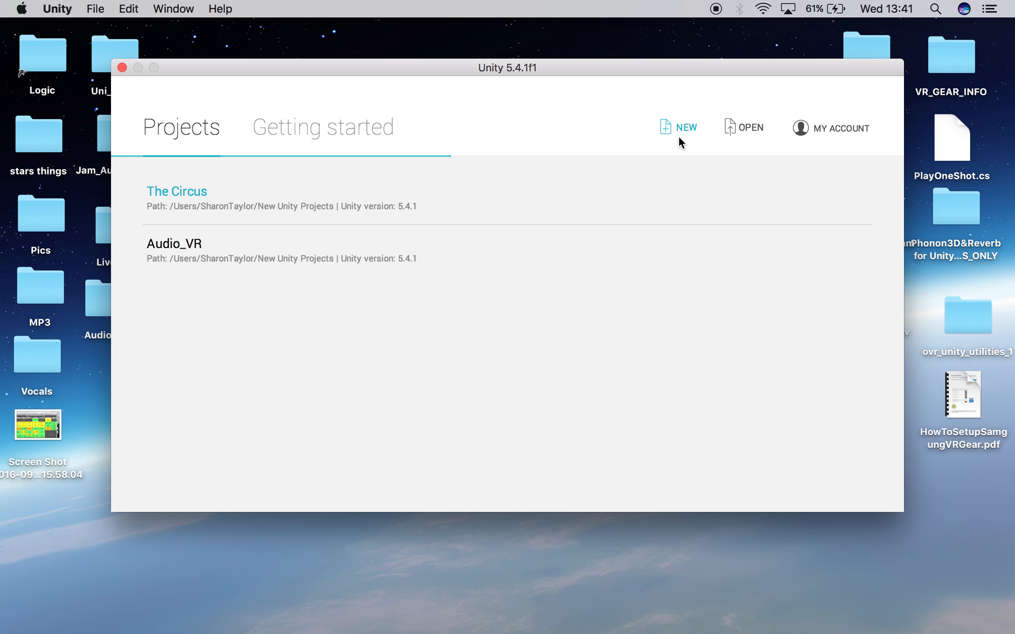
# - Create a new 3D project named Bin_Test
pyautogui.click(683, 128)
pyautogui.click(369, 245)
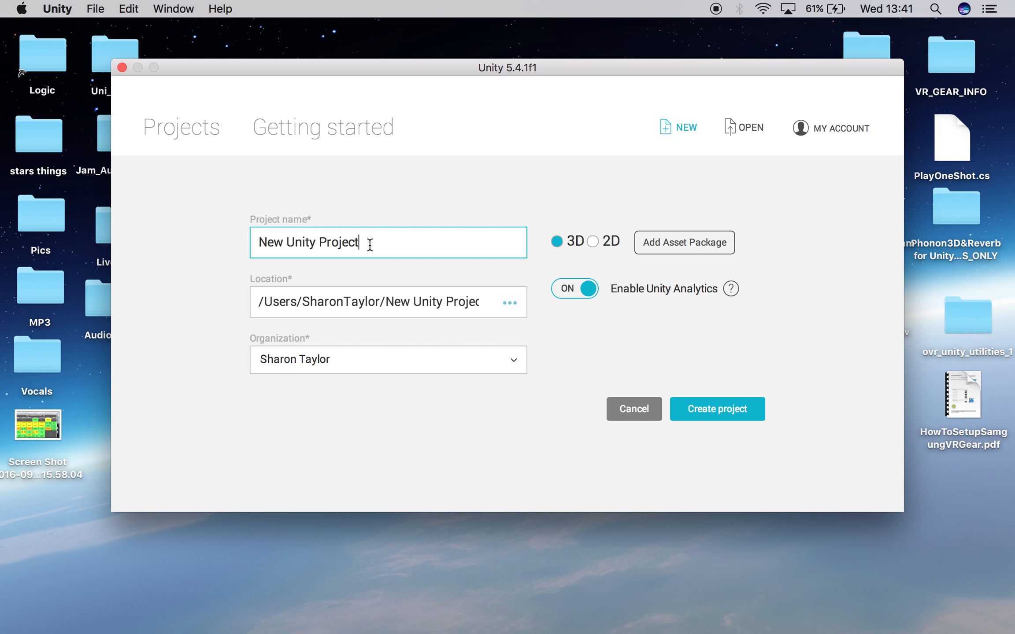
pyautogui.moveTo(369, 245); pyautogui.dragTo(188, 237)
pyautogui.write('Bin')
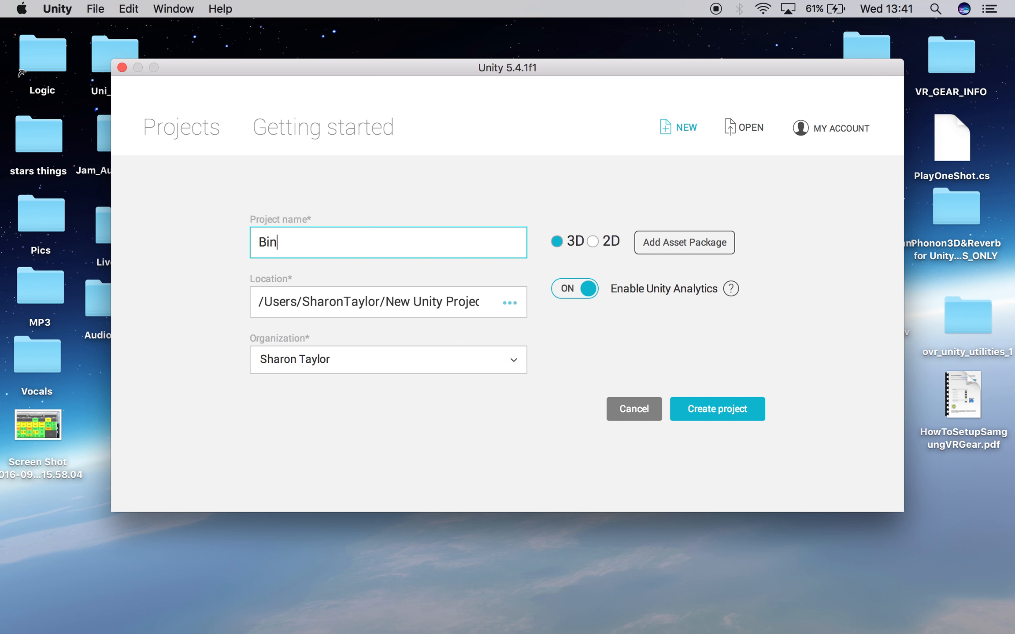
pyautogui.write('_Test')
pyautogui.click(700, 408)
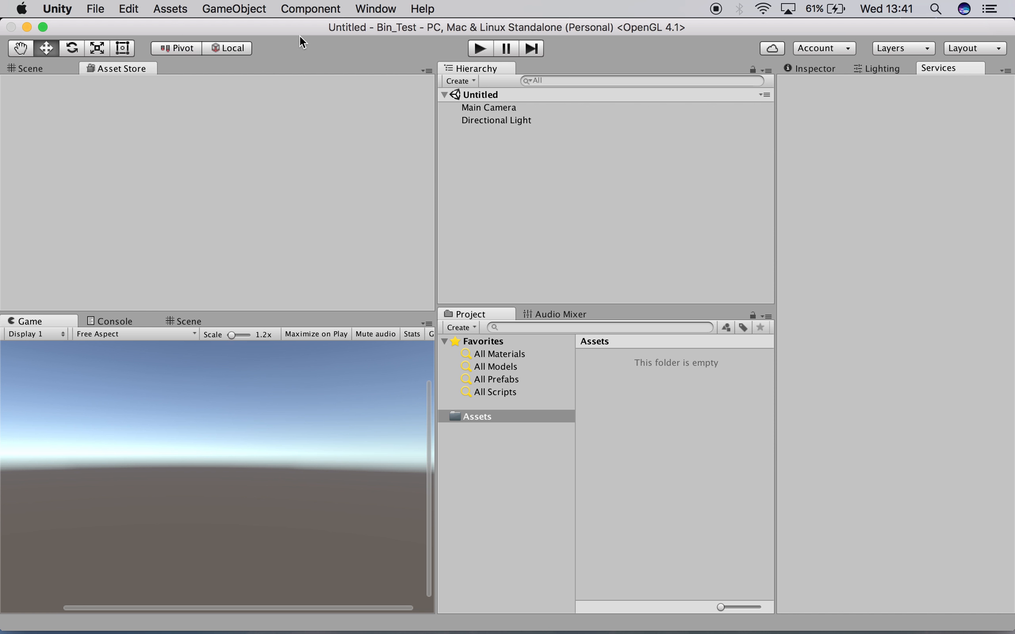
# - Add a 3D plane to the empty scene and show it in the Scene view
pyautogui.click(224, 10)
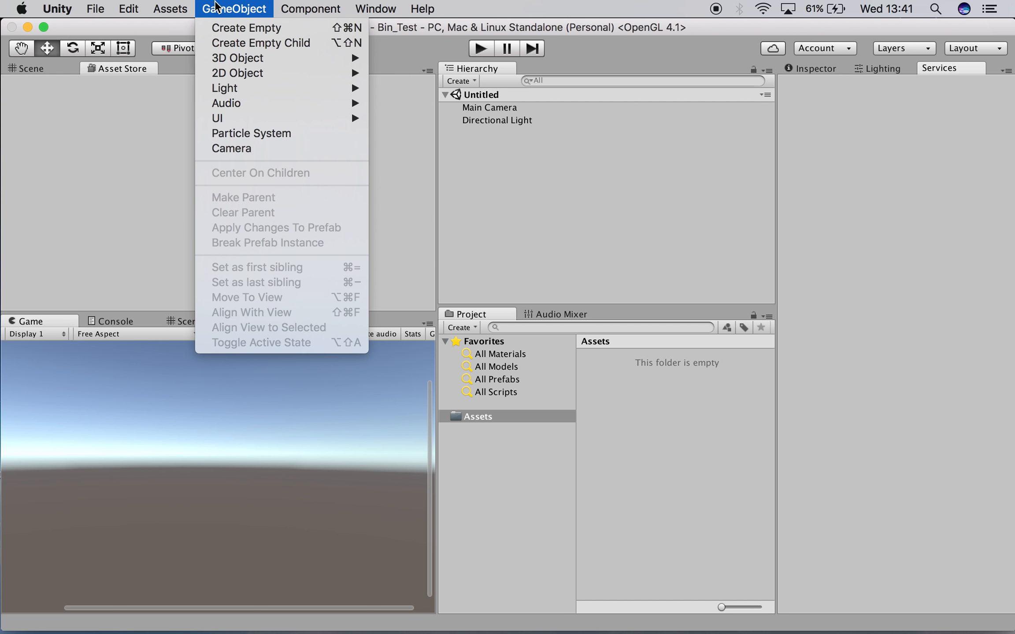
pyautogui.moveTo(238, 58)
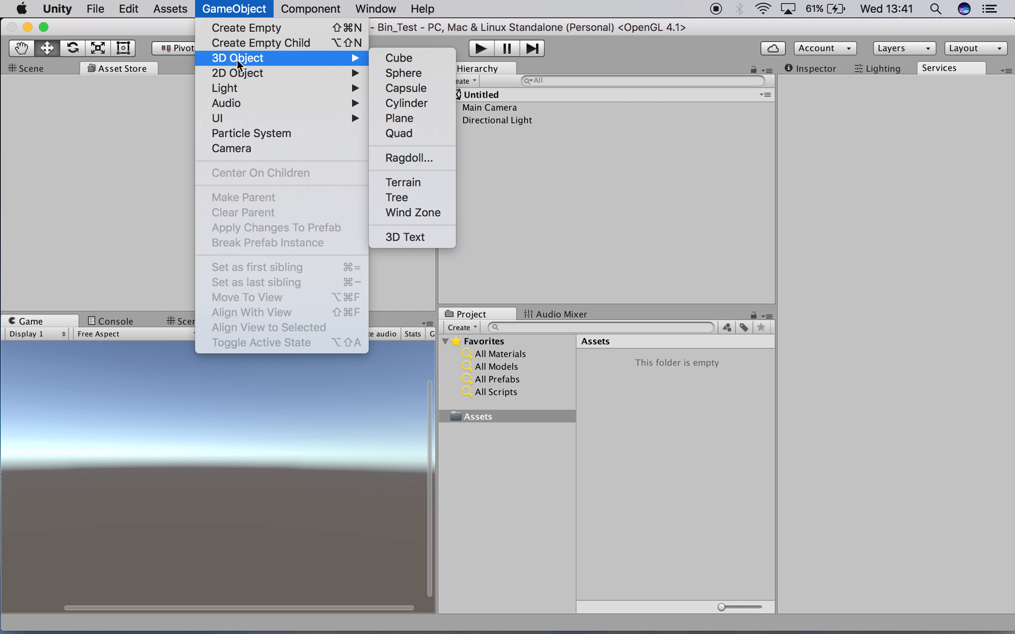
pyautogui.click(429, 118)
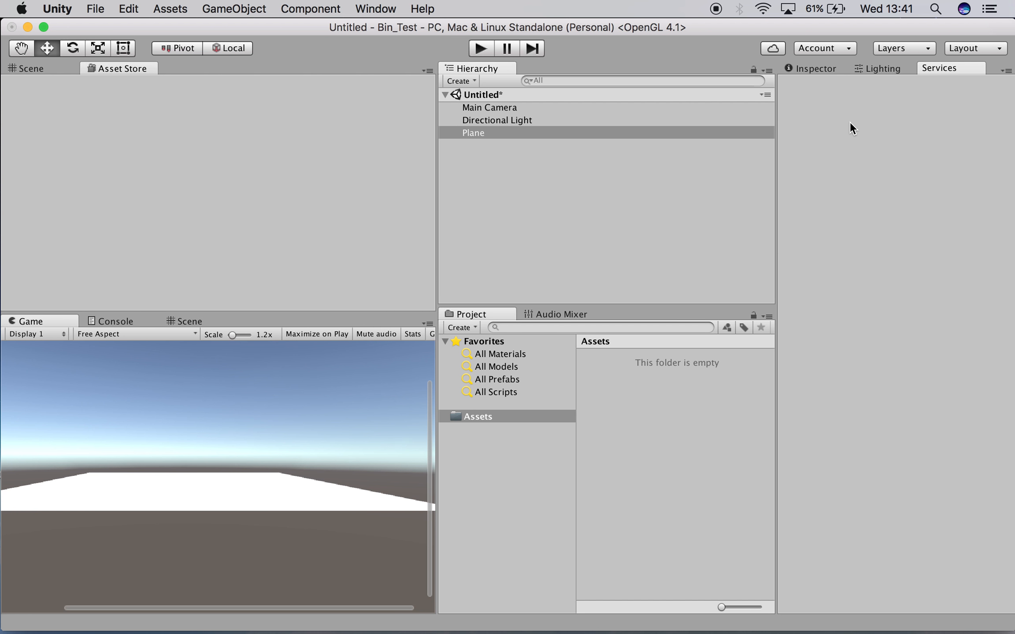
pyautogui.click(30, 69)
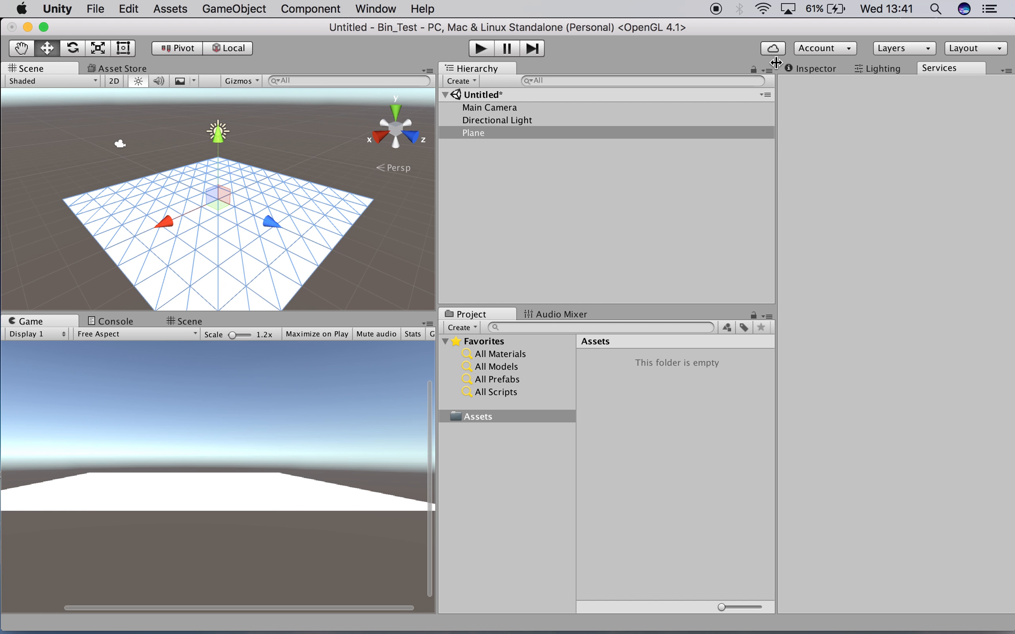
# - Set the plane's scale to 8 on the X, Y and Z axes
pyautogui.click(813, 70)
pyautogui.click(832, 158)
pyautogui.write('81')
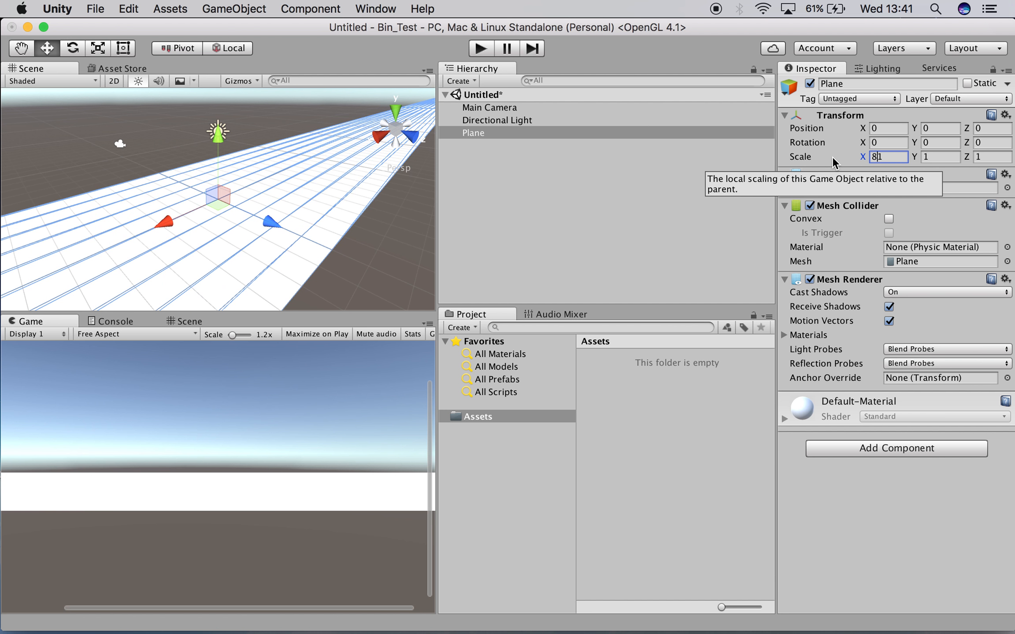
pyautogui.press('BackSpace')
pyautogui.press('Tab')
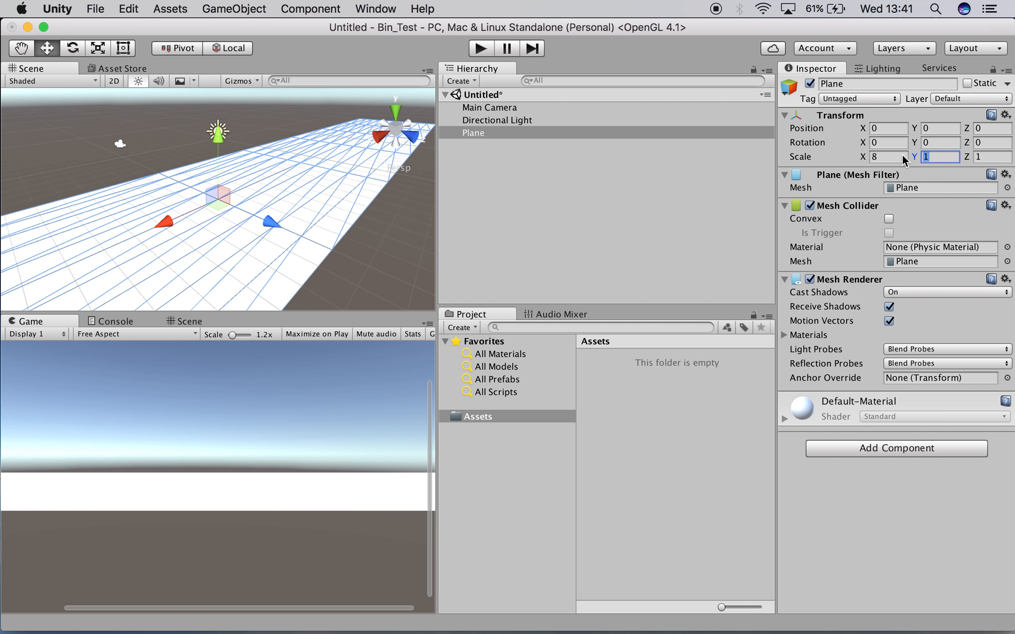
pyautogui.write('8')
pyautogui.press('Tab')
pyautogui.write('8')
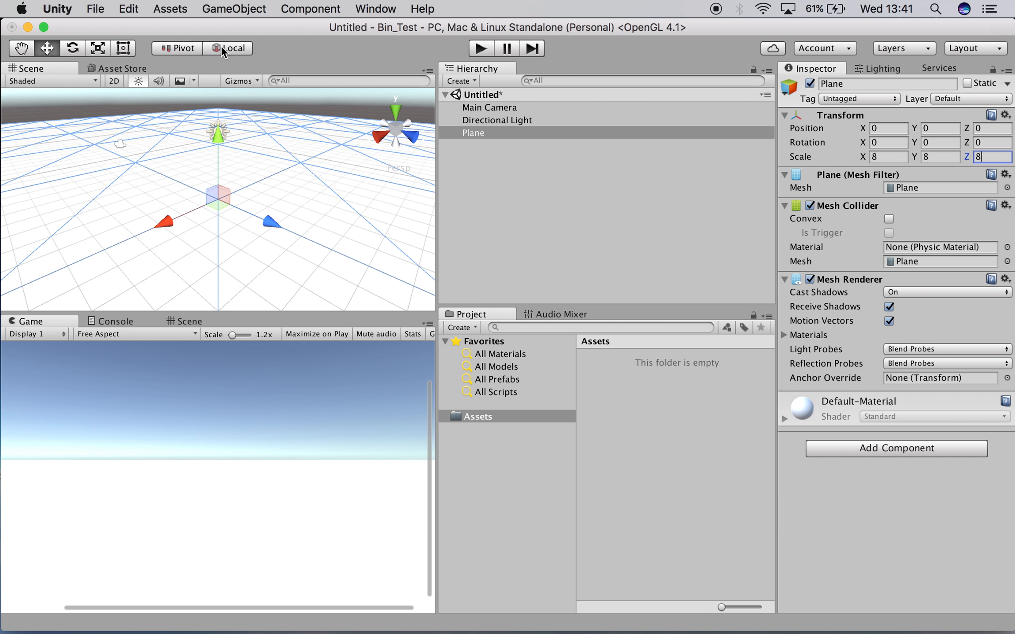
# - Import the complete Characters standard asset package into the project
pyautogui.click(176, 10)
pyautogui.moveTo(194, 140)
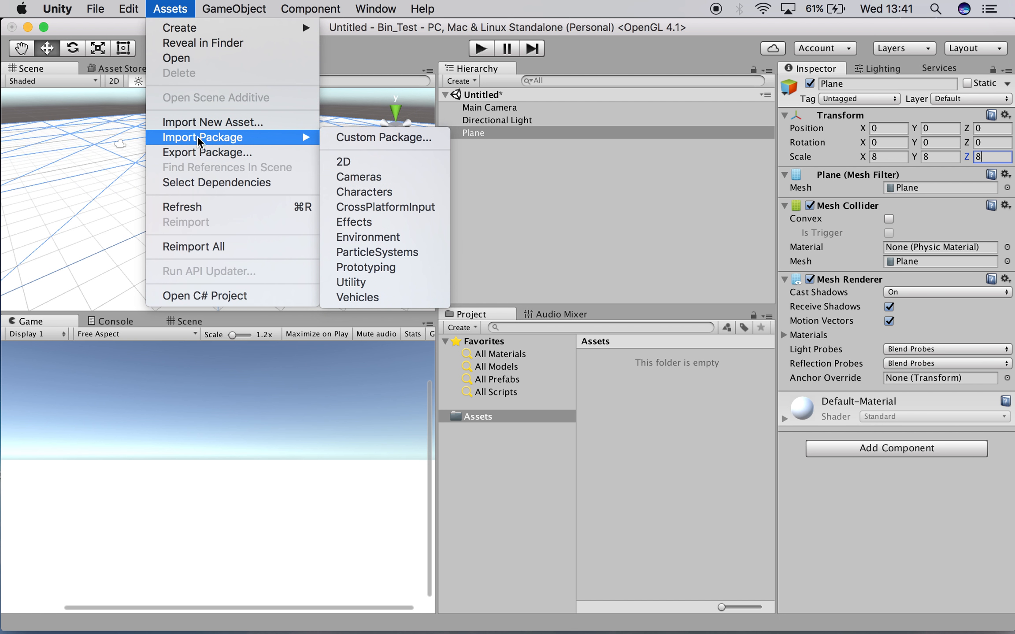
pyautogui.click(362, 191)
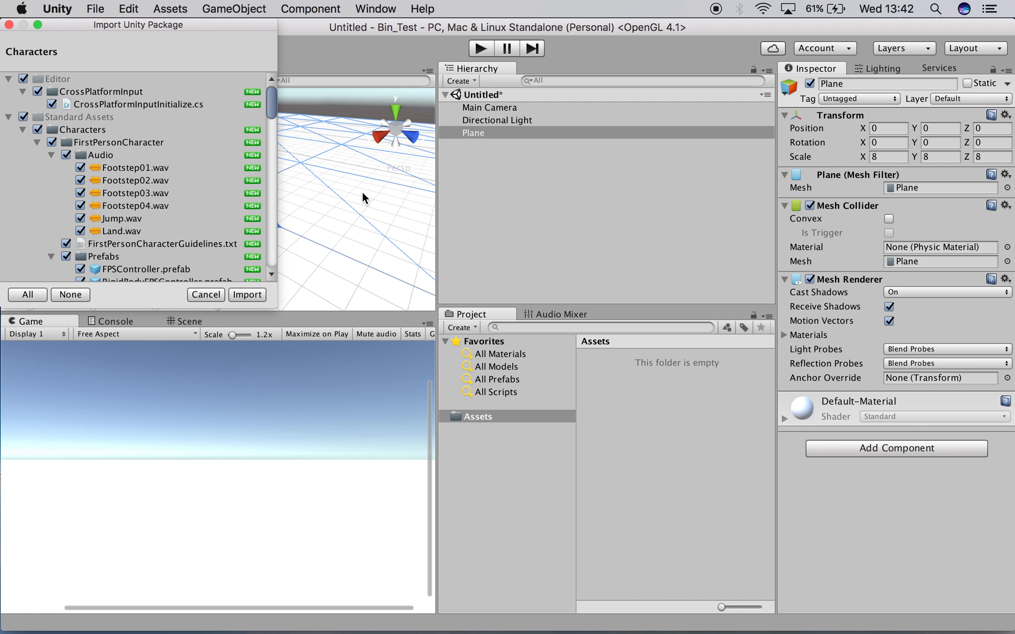
pyautogui.click(247, 294)
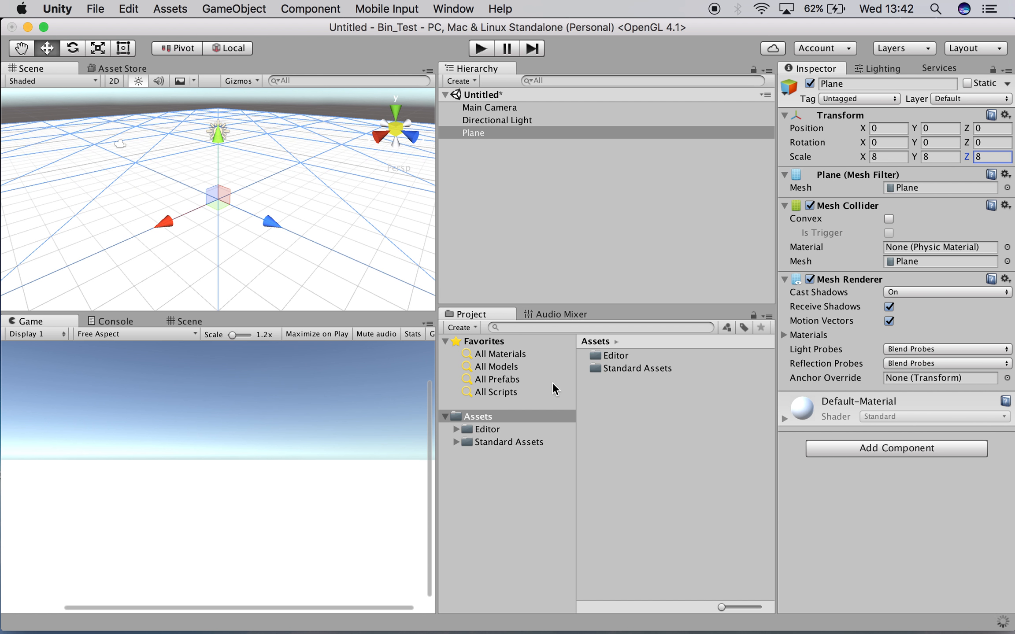
# - Place the FPSController prefab from the FirstPersonCharacter Prefabs folder in Standard Assets onto the plane
pyautogui.click(485, 441)
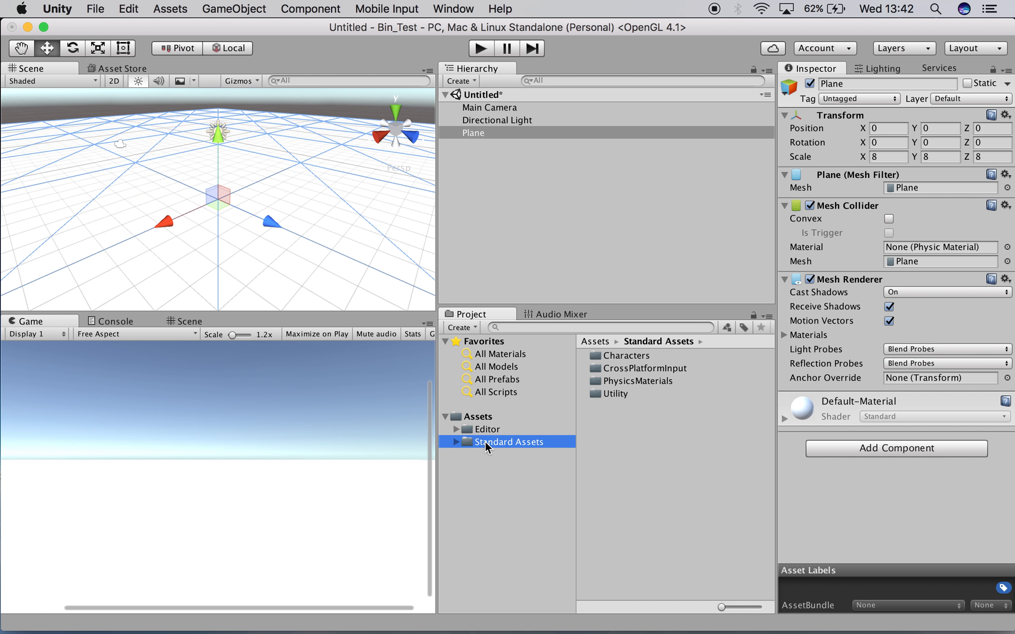
pyautogui.click(486, 441)
pyautogui.press('Escape')
pyautogui.doubleClick(600, 356)
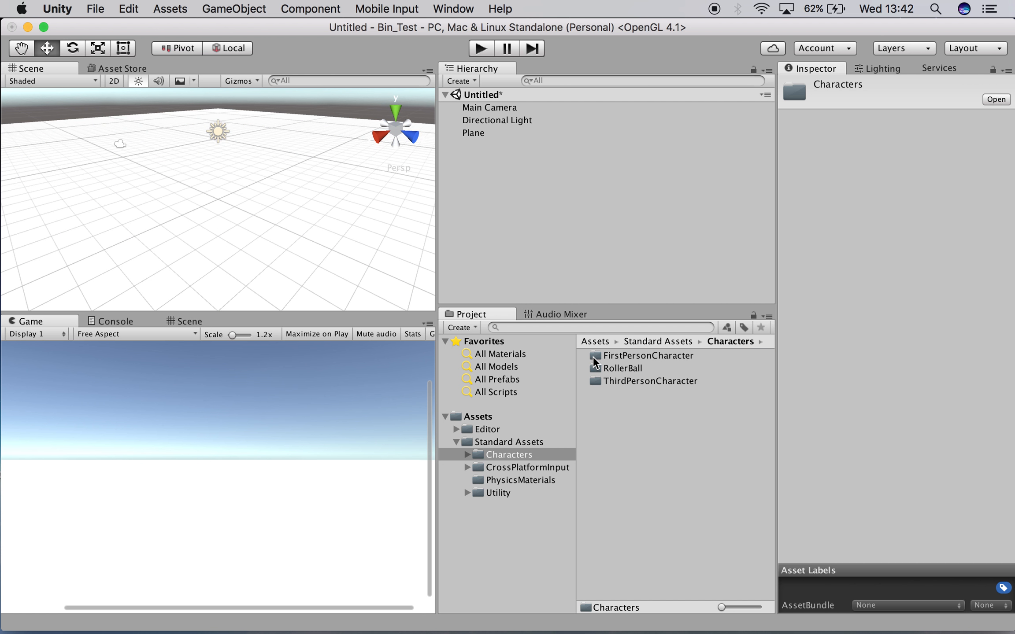
pyautogui.doubleClick(600, 357)
pyautogui.doubleClick(597, 382)
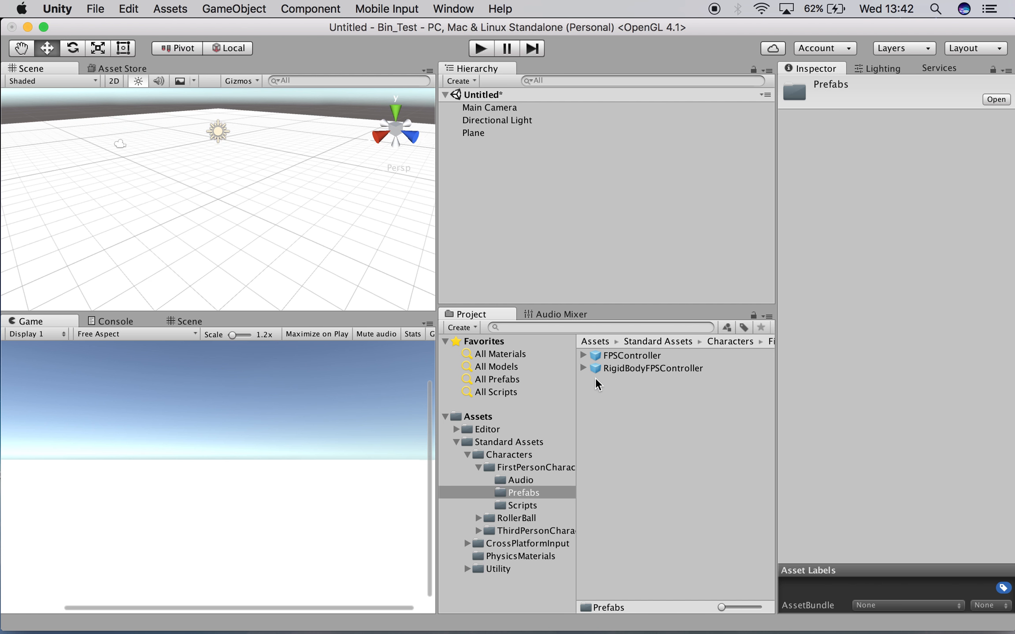
pyautogui.click(583, 355)
pyautogui.moveTo(595, 360); pyautogui.dragTo(225, 154)
# - Raise the FPSController above the plane to a Y position of about 1.3
pyautogui.scroll(2, 248, 152)
pyautogui.scroll(-3, 248, 151)
pyautogui.moveTo(230, 176); pyautogui.dragTo(231, 159)
pyautogui.click(479, 126)
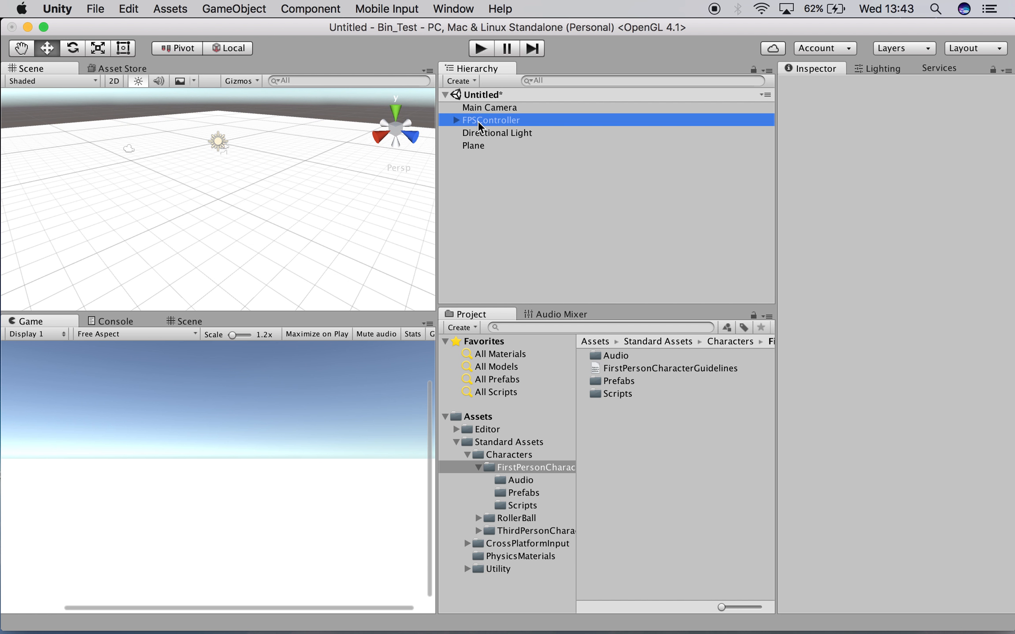
pyautogui.scroll(-3, 229, 142)
pyautogui.moveTo(224, 96); pyautogui.dragTo(223, 80)
# - Play-test the scene by walking the first-person controller forward and back, stop playback, and frame the FPSController in the Scene view
pyautogui.click(480, 49)
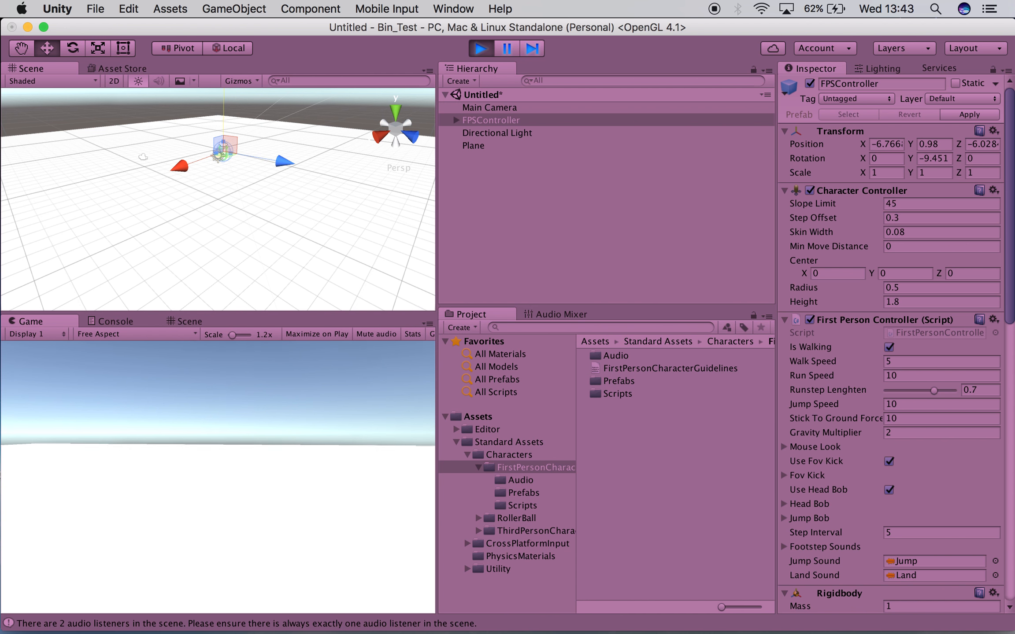
pyautogui.press('w')
pyautogui.press('XF86AudioRaiseVolume')
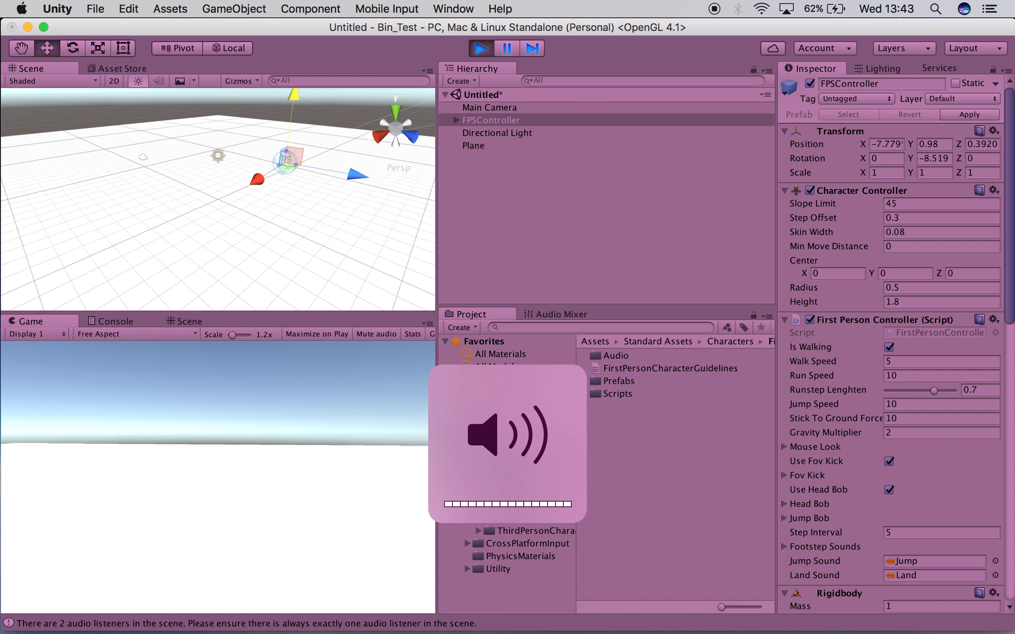
pyautogui.press('w')
pyautogui.press('w')
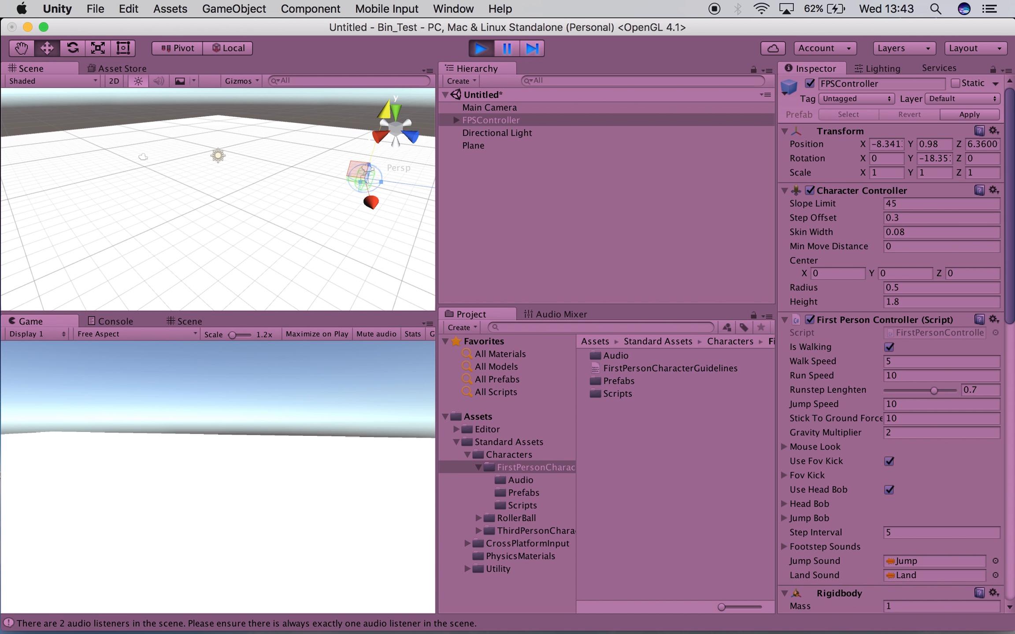
pyautogui.press('s')
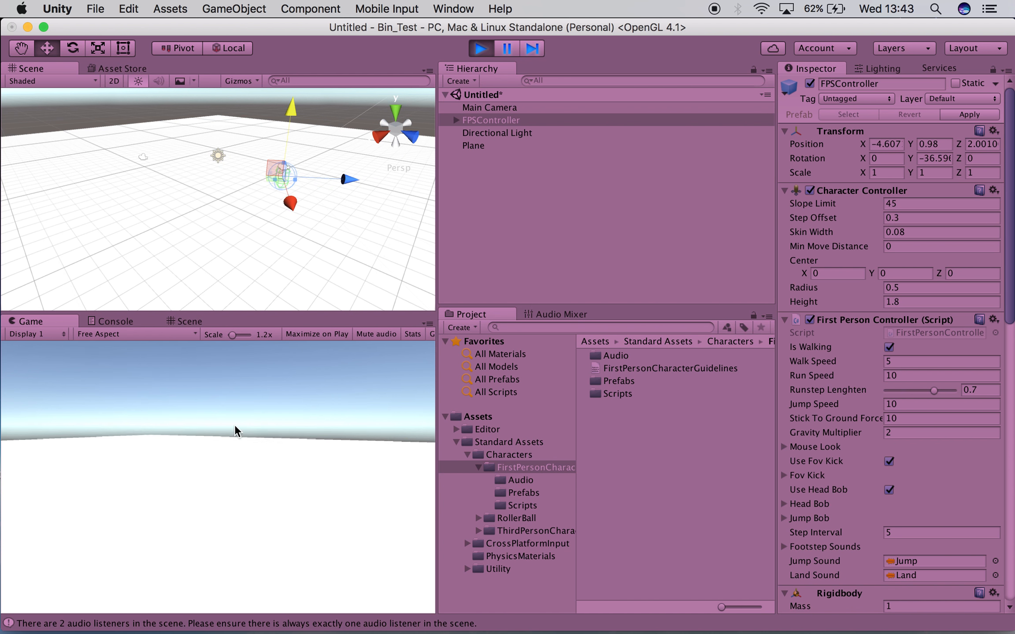
pyautogui.press('super+p')
pyautogui.doubleClick(478, 121)
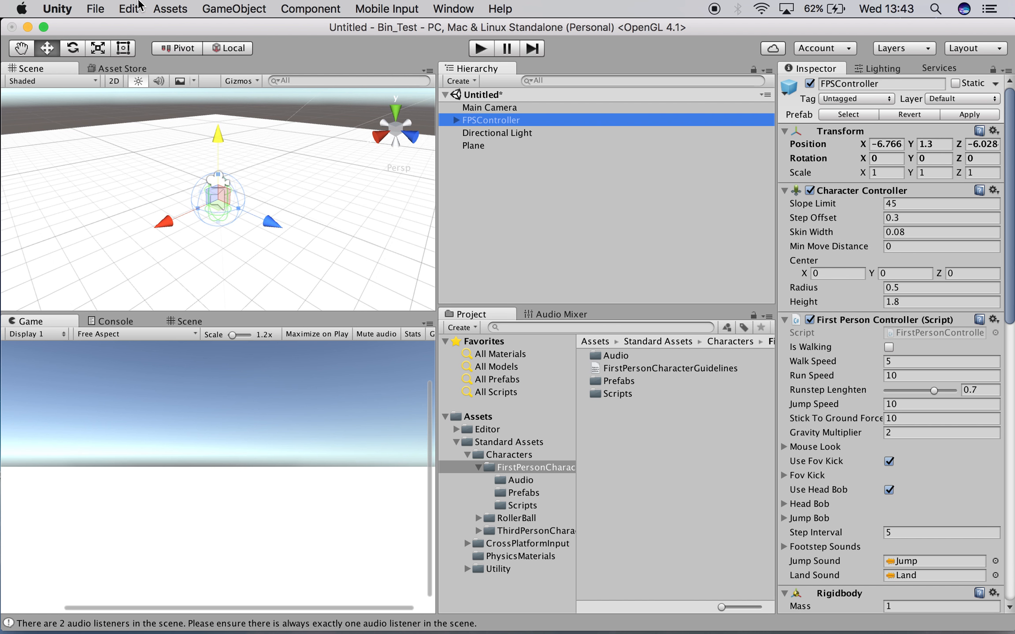
# - Save the scene as Binaural_Audio in the Assets folder
pyautogui.click(101, 12)
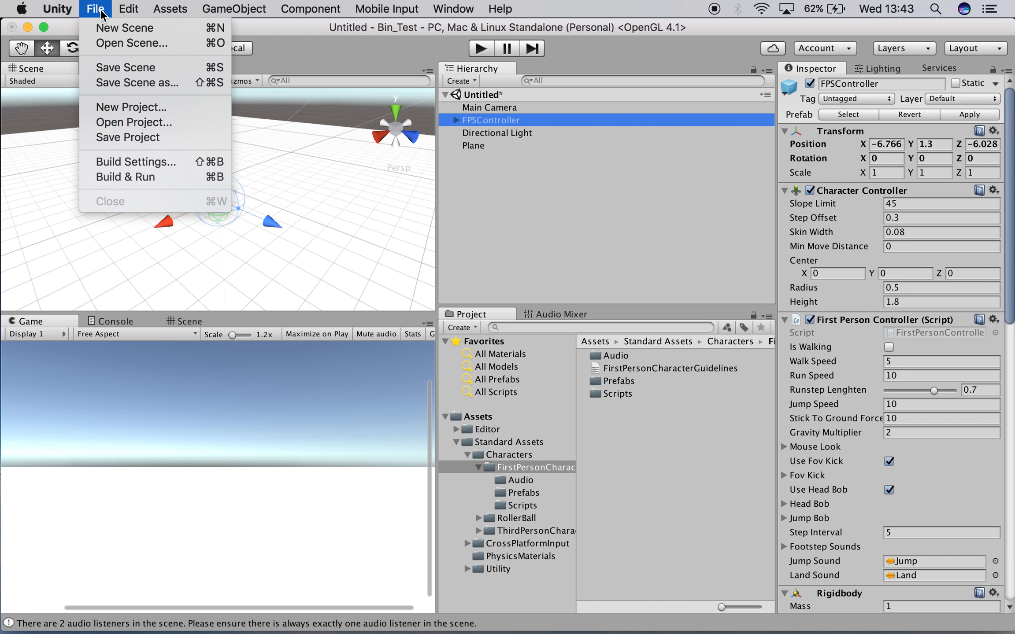
pyautogui.click(127, 84)
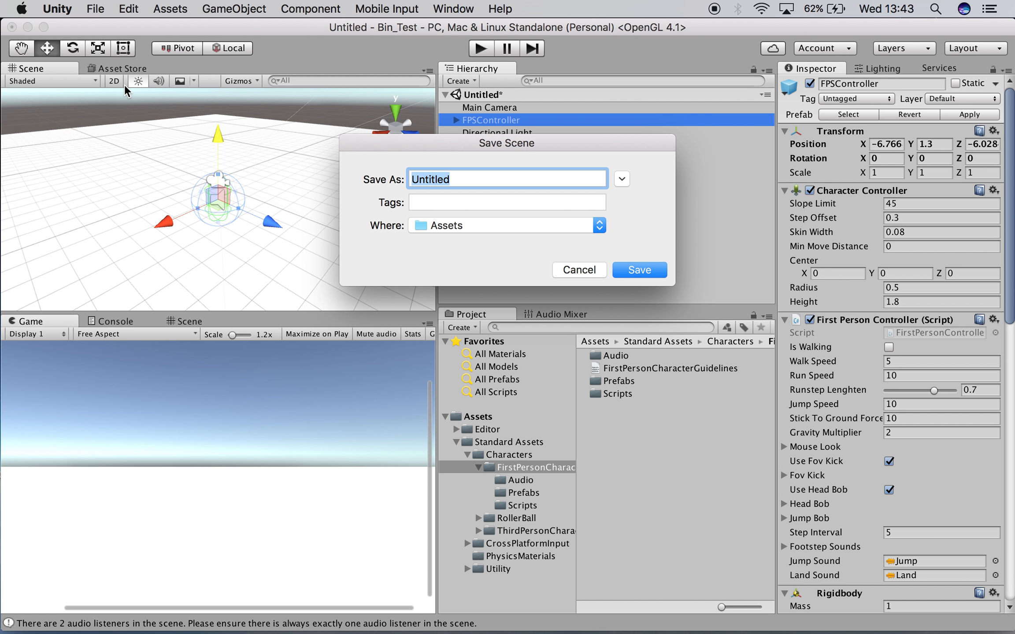
pyautogui.write('Binaural_')
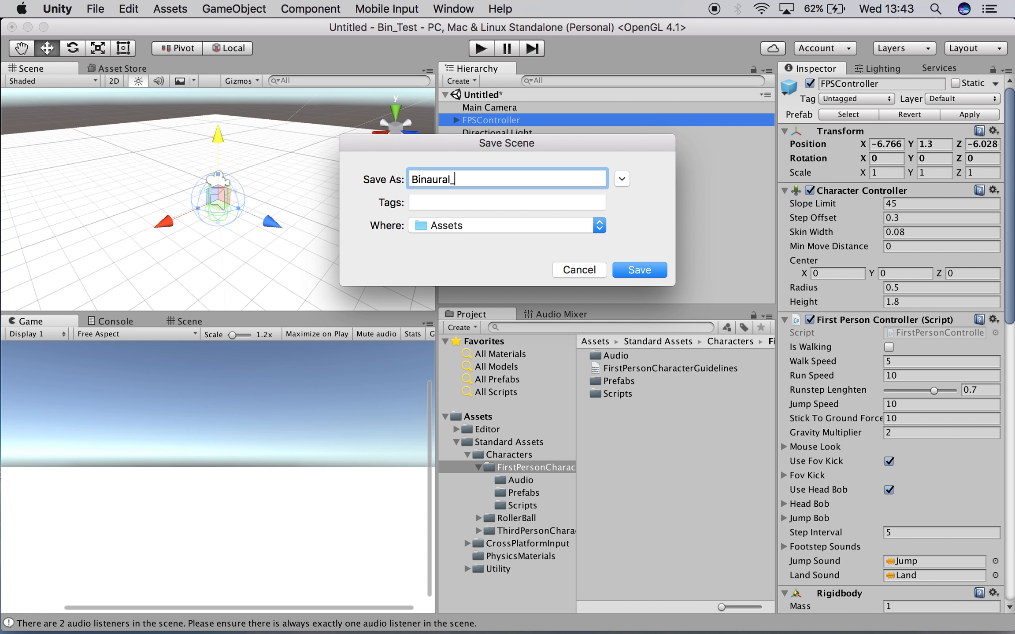
pyautogui.write('Audio')
pyautogui.press('Return')
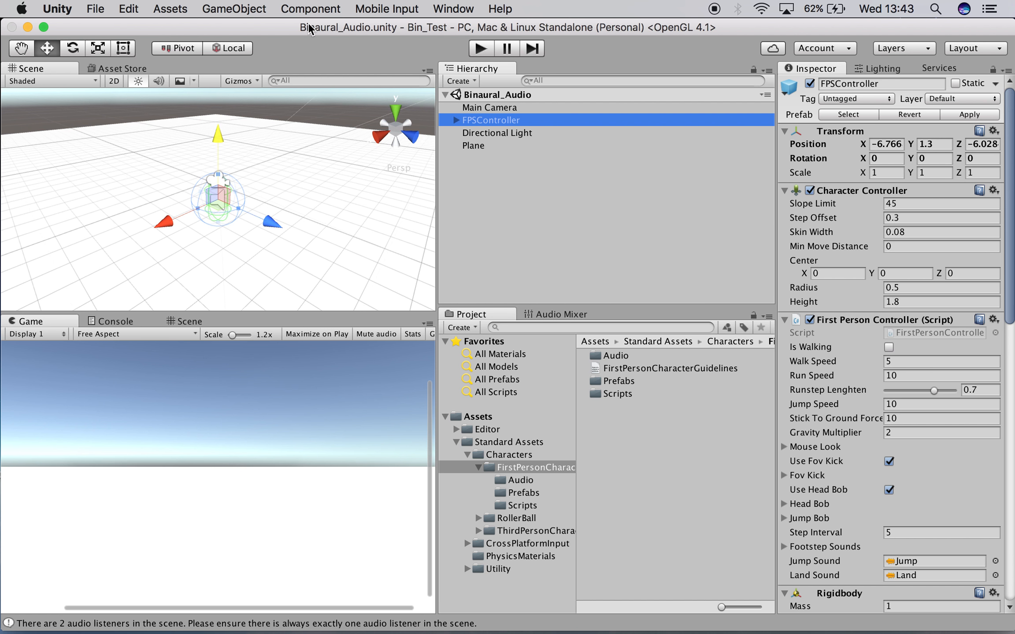
# - Add a 3D sphere to the scene and frame it in the Scene view
pyautogui.click(245, 9)
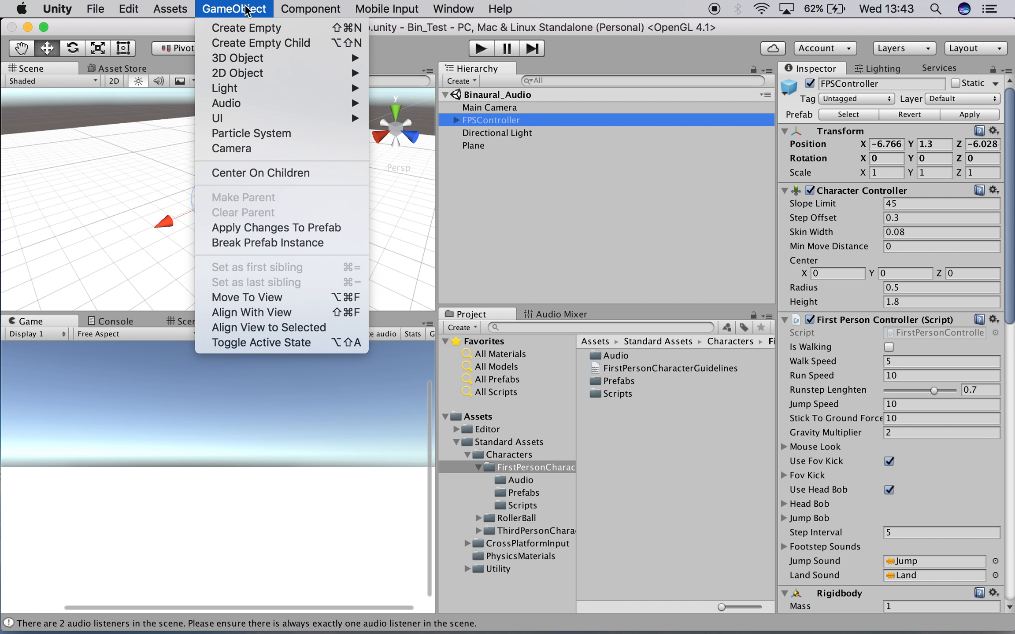
pyautogui.moveTo(243, 60)
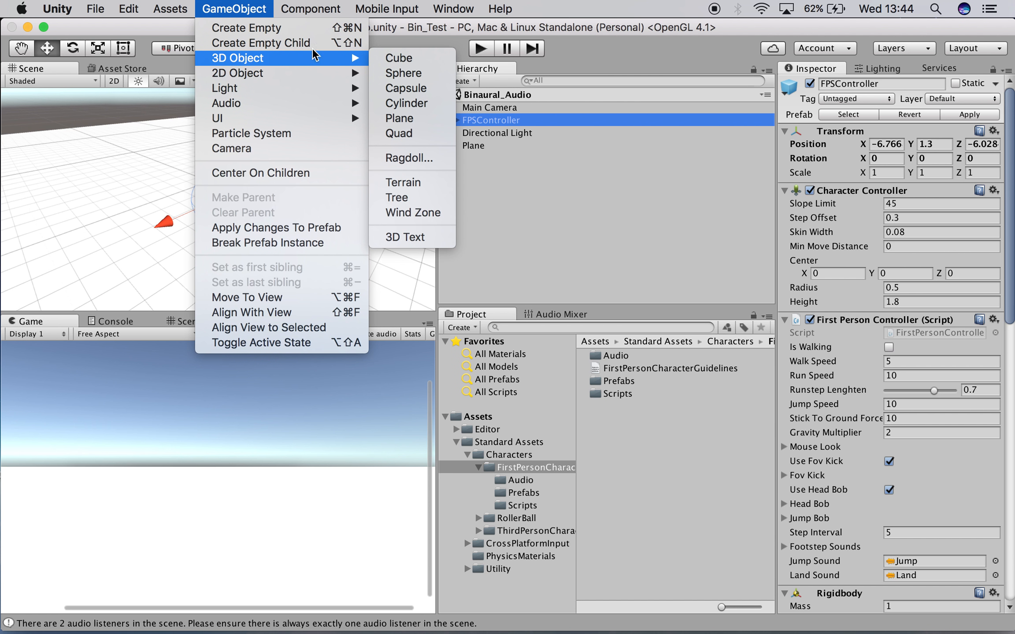
pyautogui.click(398, 73)
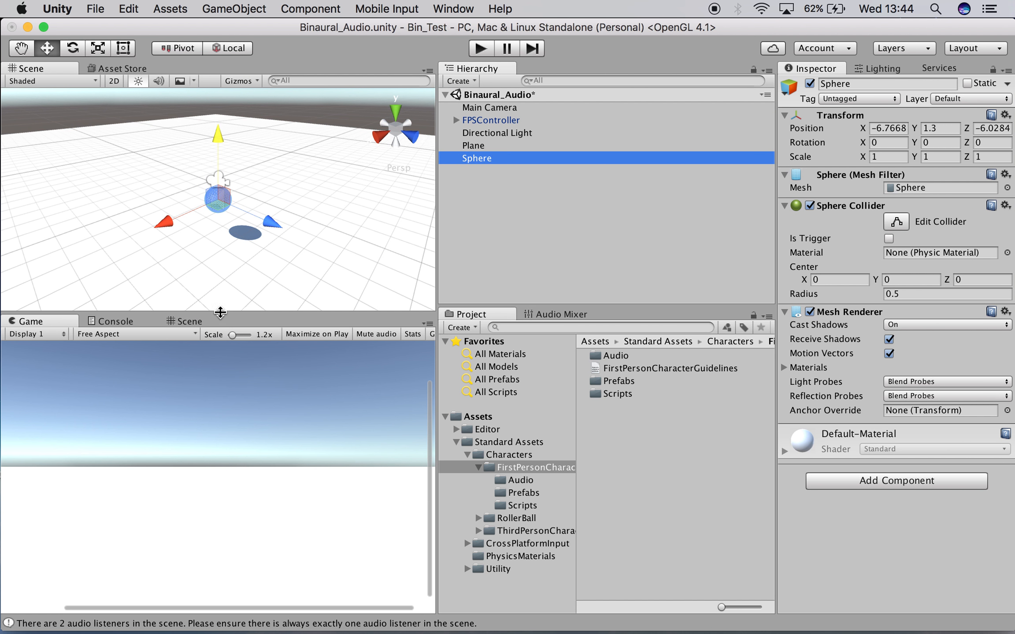
pyautogui.doubleClick(493, 159)
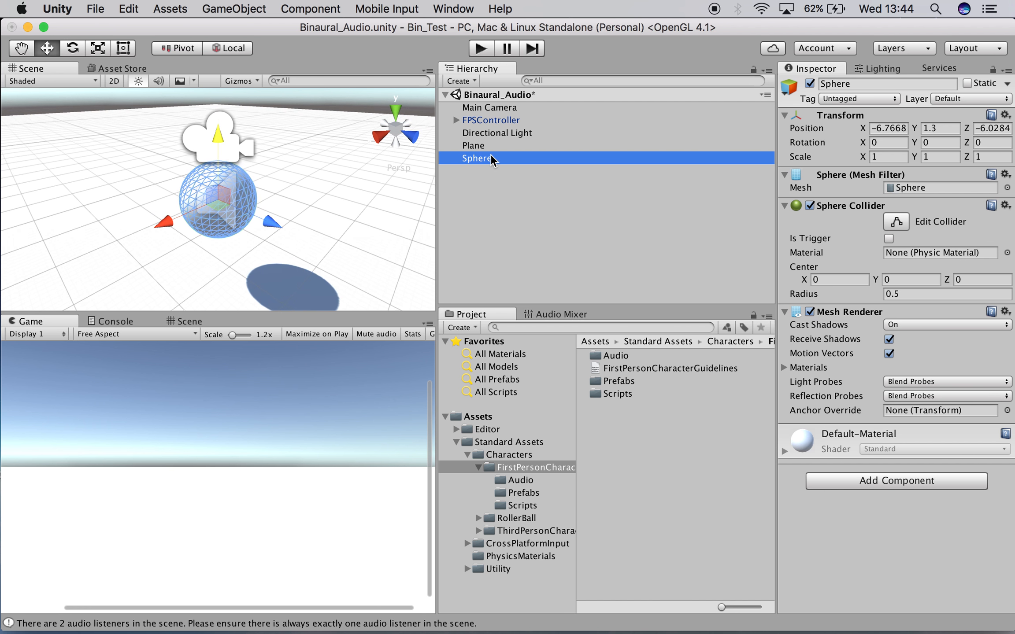
# - Move the sphere in front of the FPSController to about X -6.43, Y 1.95, Z -1.24
pyautogui.moveTo(270, 223); pyautogui.dragTo(189, 233)
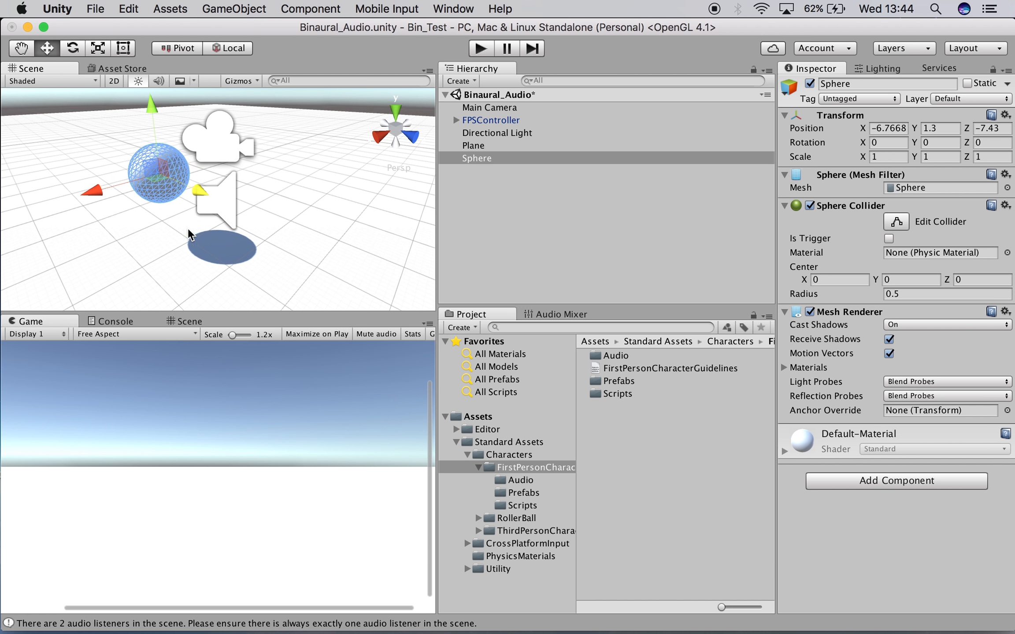
pyautogui.moveTo(90, 191); pyautogui.dragTo(193, 282)
pyautogui.scroll(-5, 169, 198)
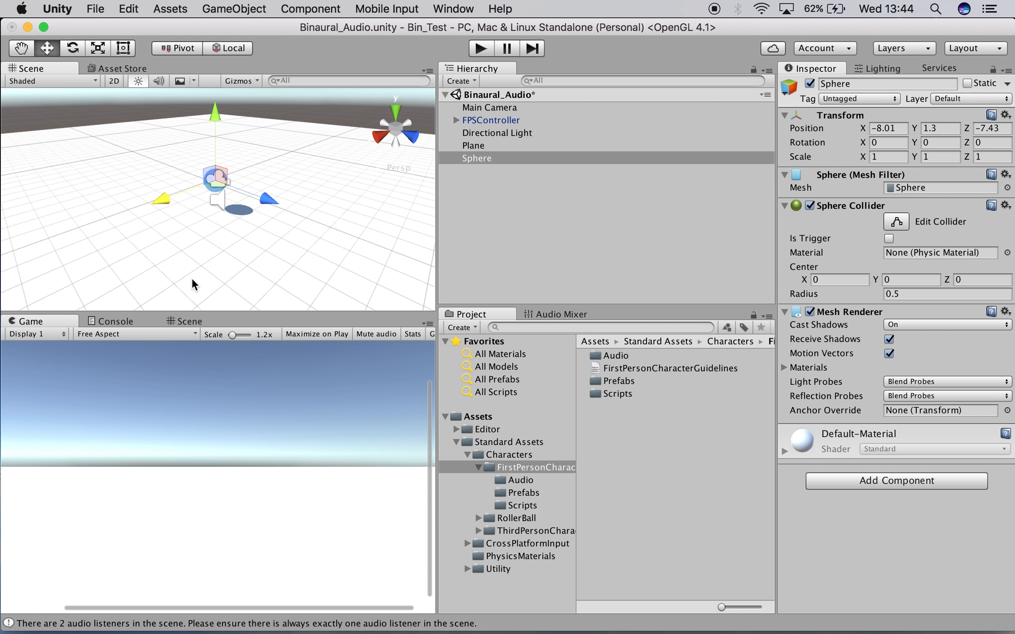
pyautogui.moveTo(271, 205); pyautogui.dragTo(313, 282)
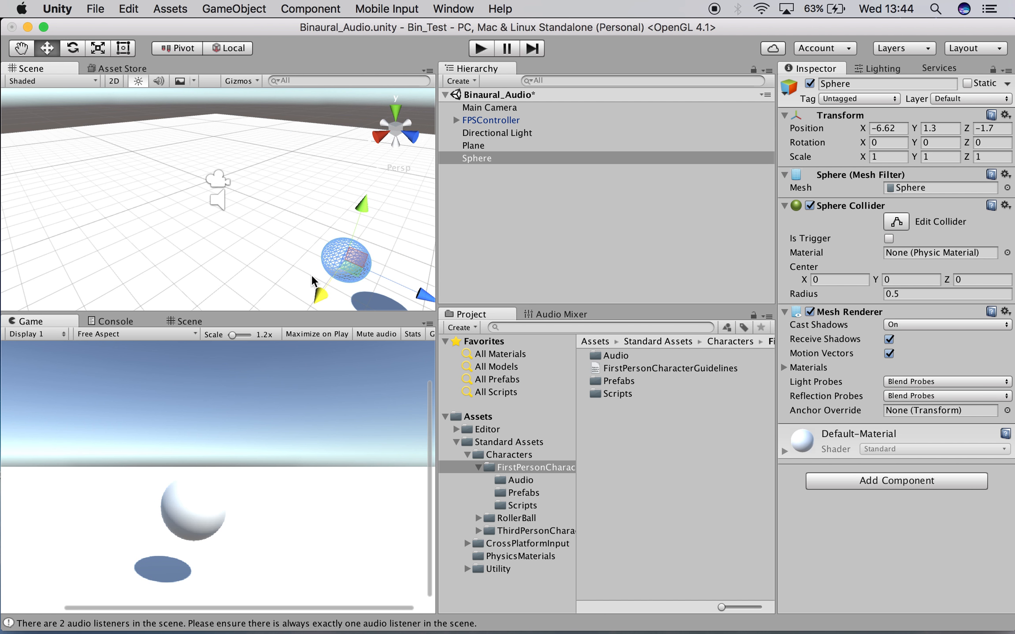
pyautogui.moveTo(416, 296); pyautogui.dragTo(440, 302)
pyautogui.moveTo(389, 229); pyautogui.dragTo(397, 204)
pyautogui.moveTo(362, 281); pyautogui.dragTo(354, 283)
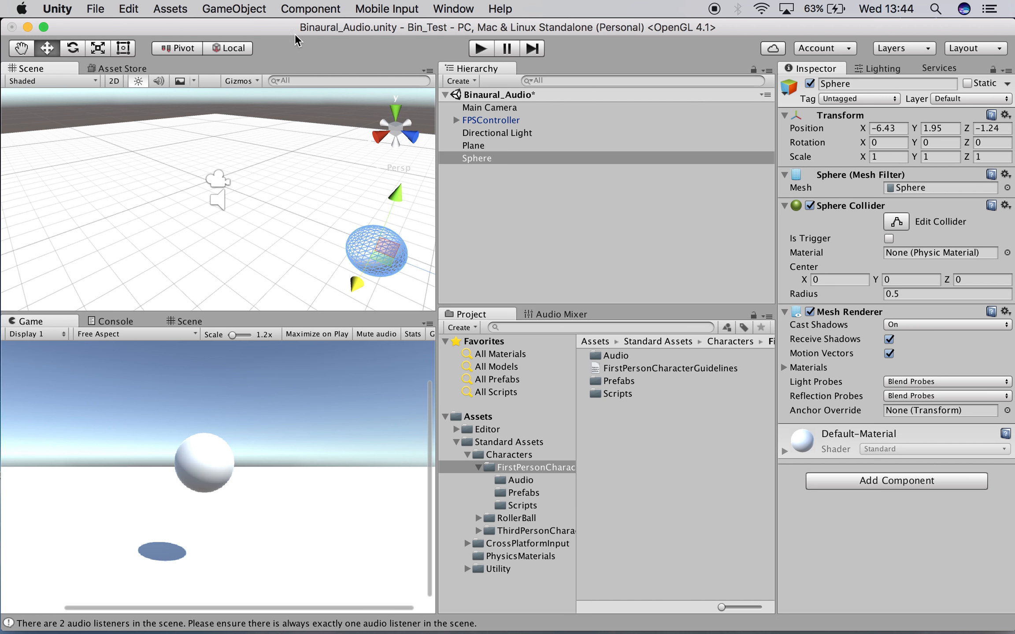
# - Switch to Safari, search Google for Oculus, and open the official Oculus website from the results
pyautogui.click(28, 28)
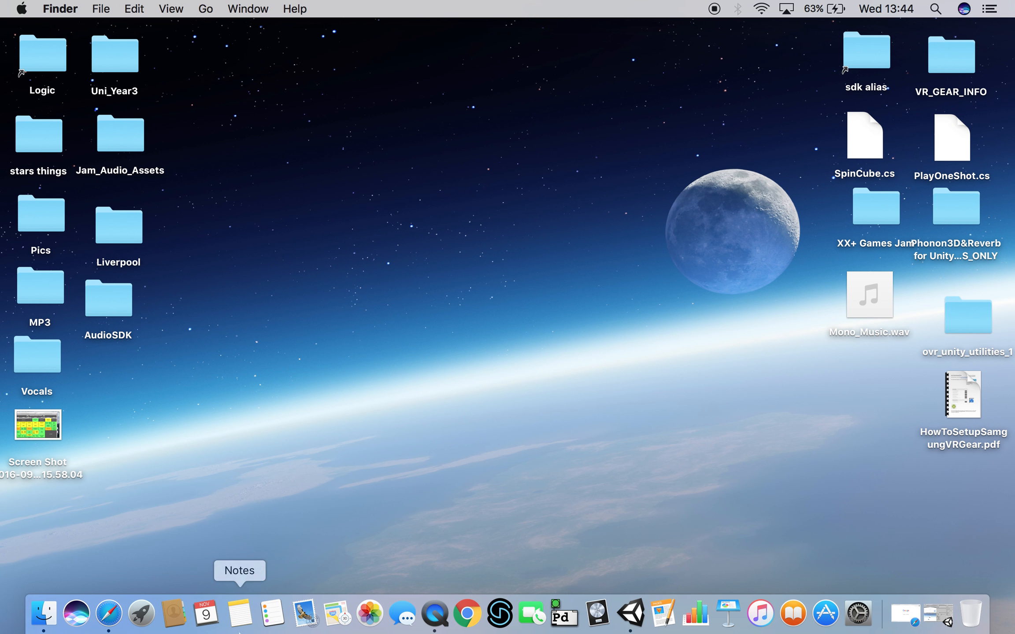
pyautogui.click(109, 613)
pyautogui.click(394, 323)
pyautogui.write('Ocul')
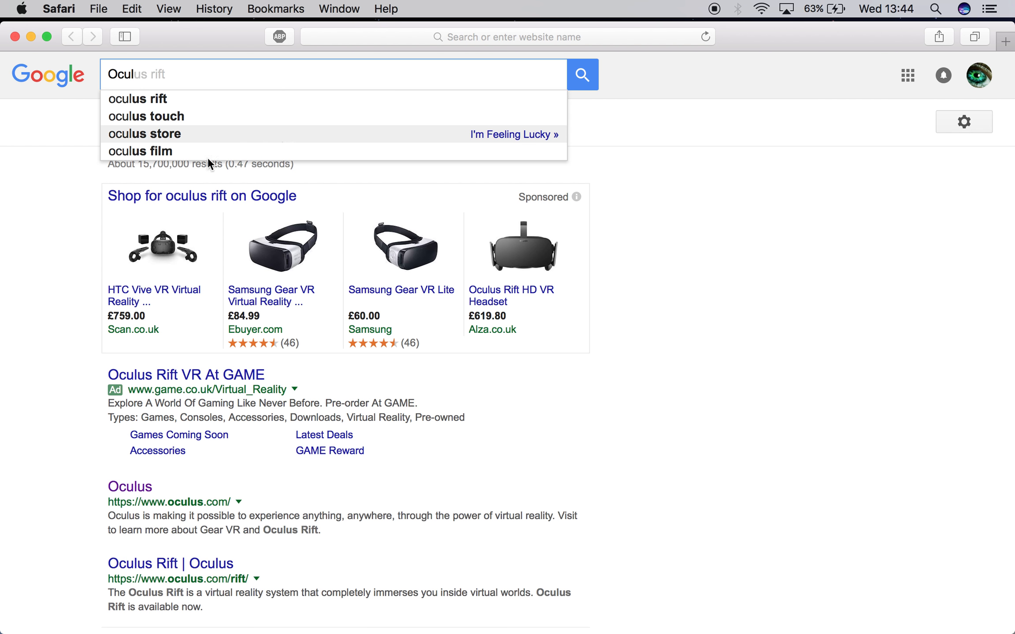
pyautogui.click(136, 487)
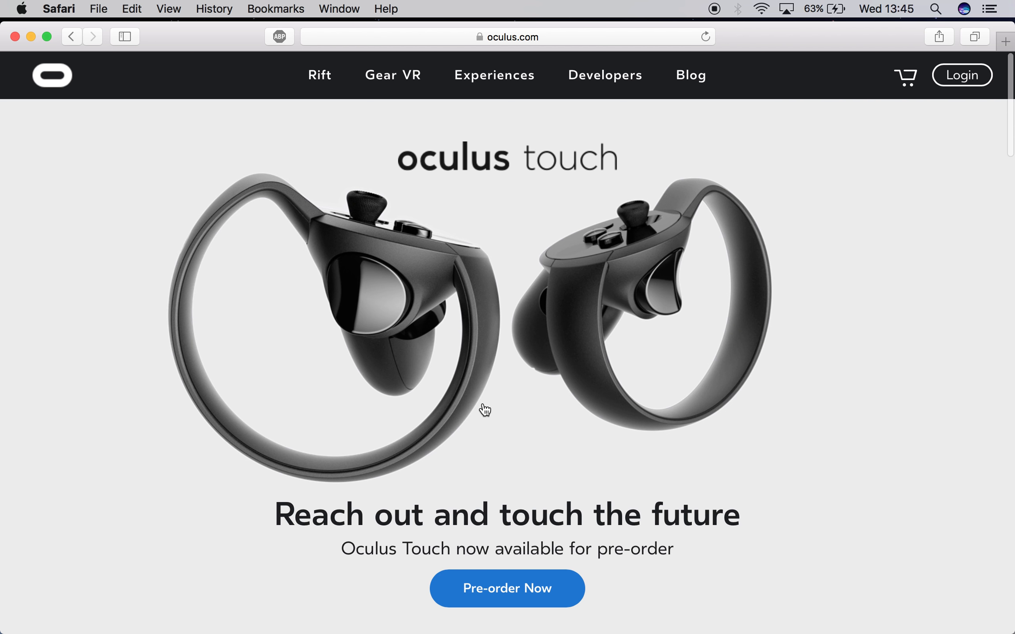
# - Open the developer Downloads page from the Oculus site's footer links
pyautogui.scroll(-10, 485, 409)
pyautogui.scroll(-15, 485, 408)
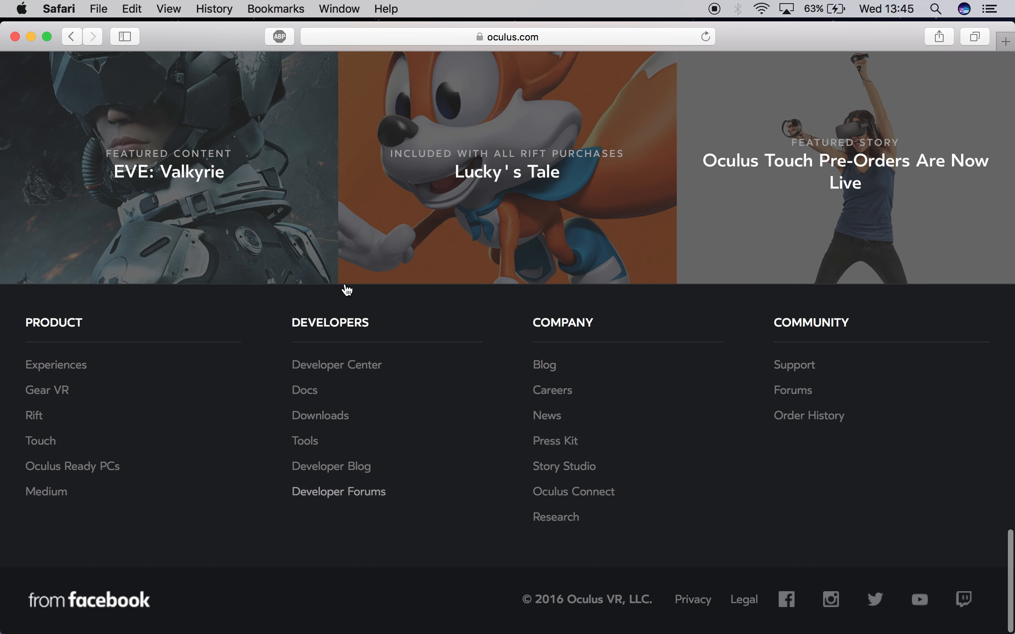
pyautogui.click(311, 415)
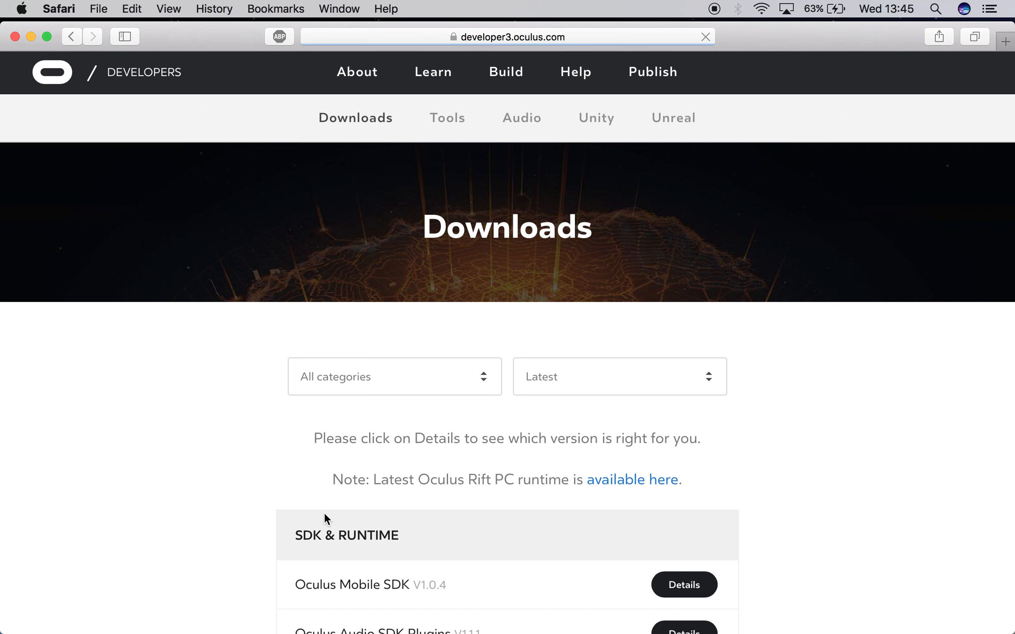
# - Open the Oculus Audio SDK Plugins details, agree to the licence terms, and minimize the browser
pyautogui.scroll(-10, 323, 515)
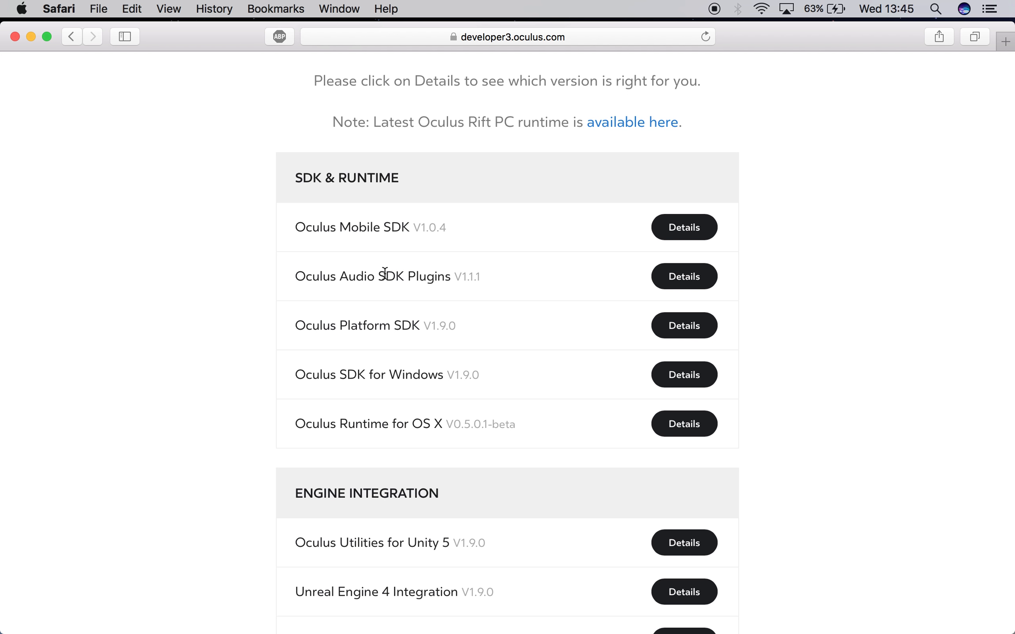
pyautogui.click(688, 286)
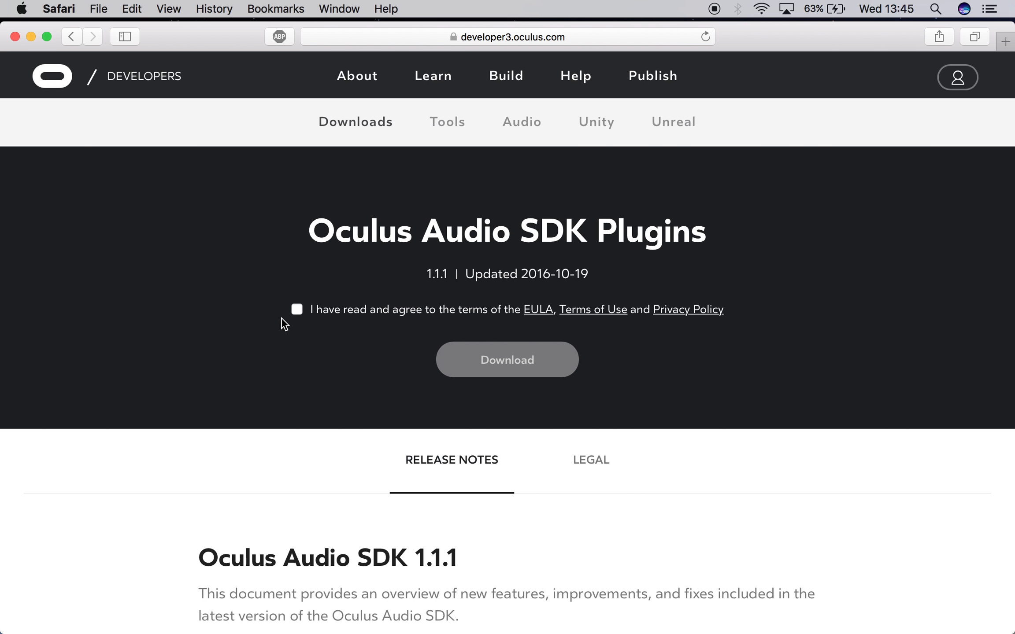
pyautogui.click(297, 309)
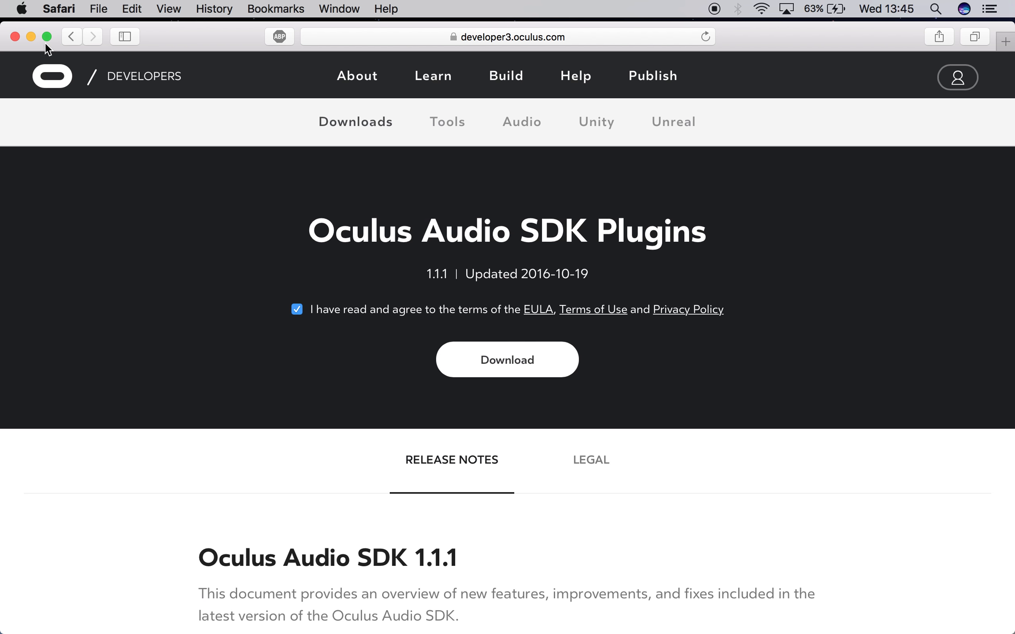
pyautogui.click(31, 37)
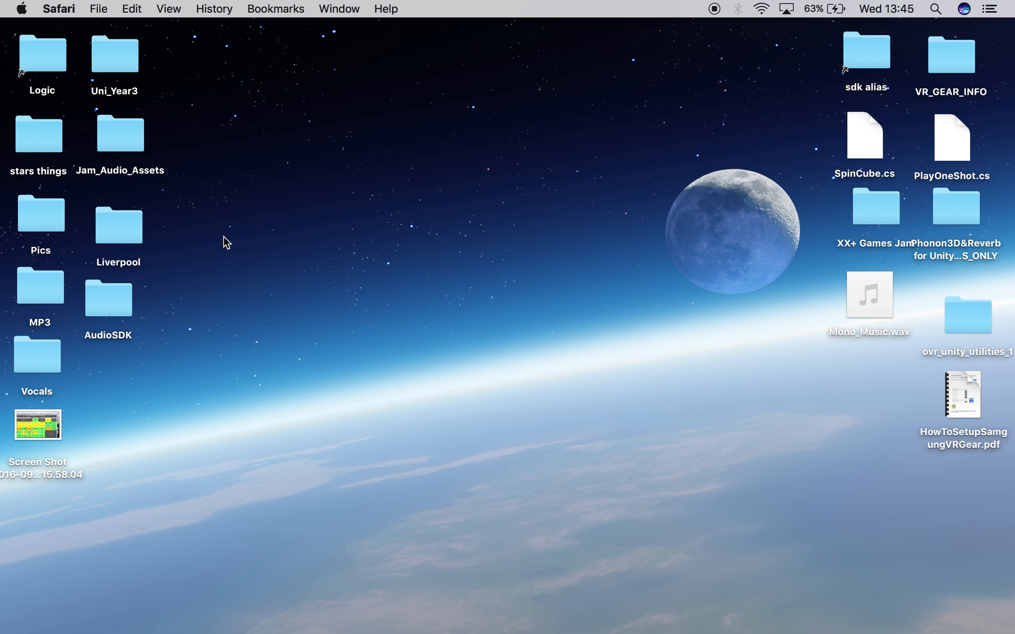
# - Move the AudioSDK folder on the desktop to the empty area above the moon
pyautogui.moveTo(102, 301); pyautogui.dragTo(714, 74)
pyautogui.click(601, 150)
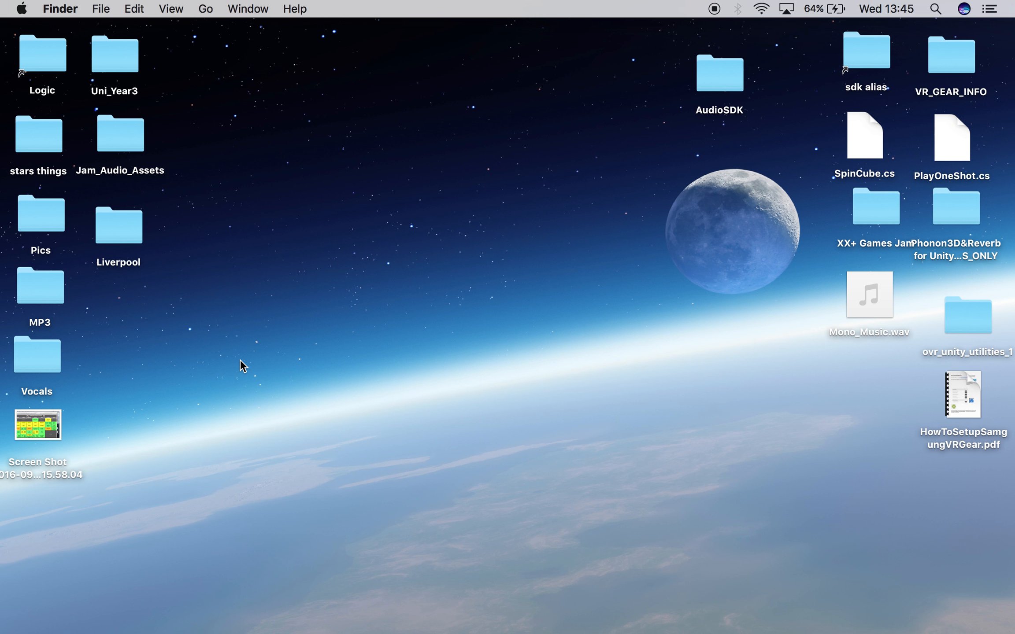
pyautogui.moveTo(271, 632)
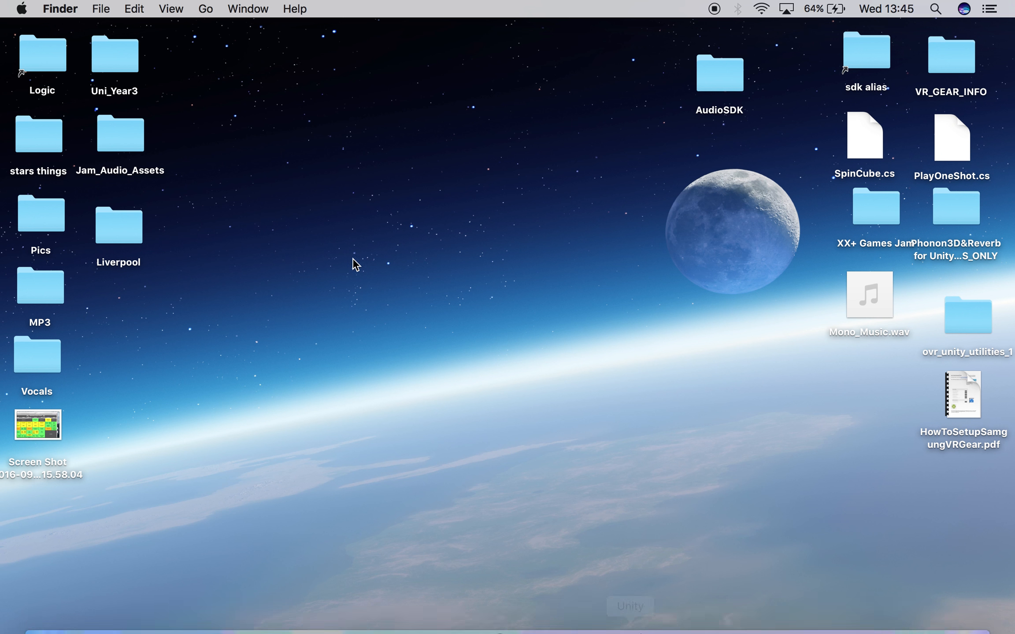
# - Browse from the home folder through New Unity Projects to the Bin_Test project's contents, and close the Finder window
pyautogui.click(210, 8)
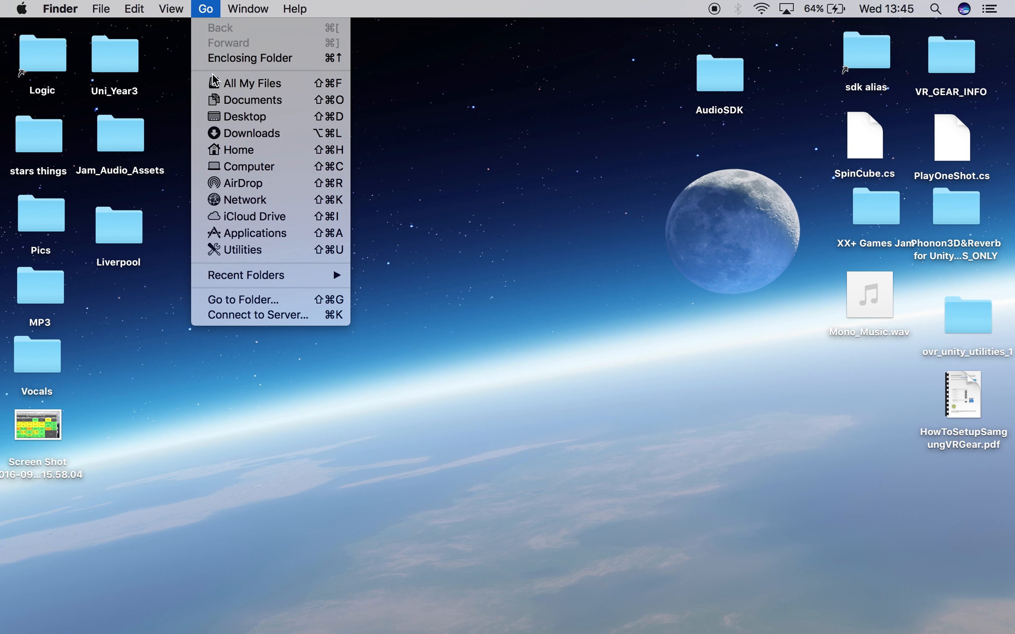
pyautogui.click(229, 102)
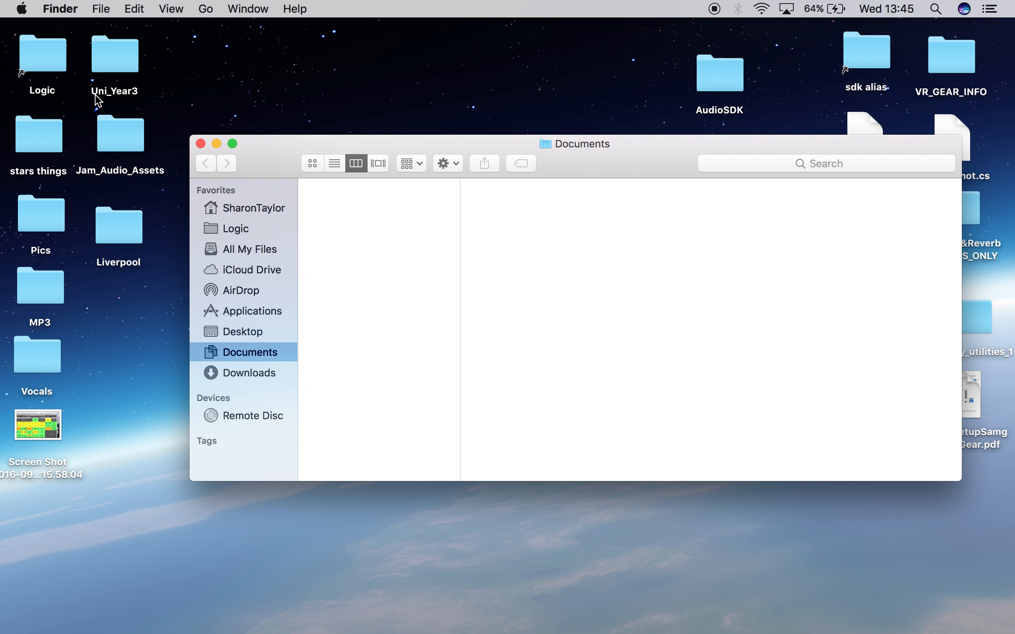
pyautogui.click(246, 209)
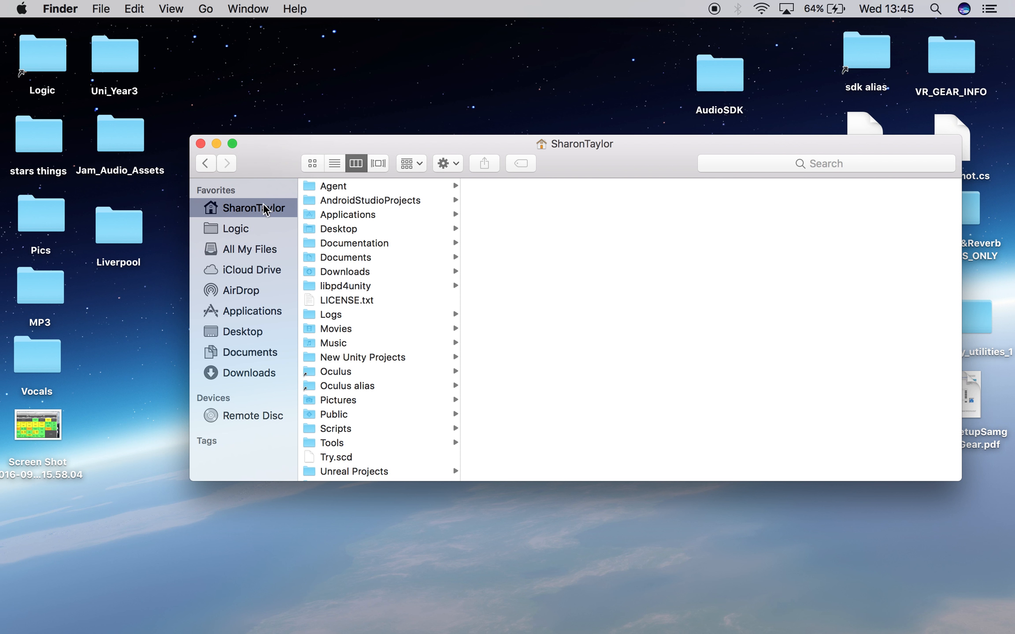
pyautogui.click(347, 353)
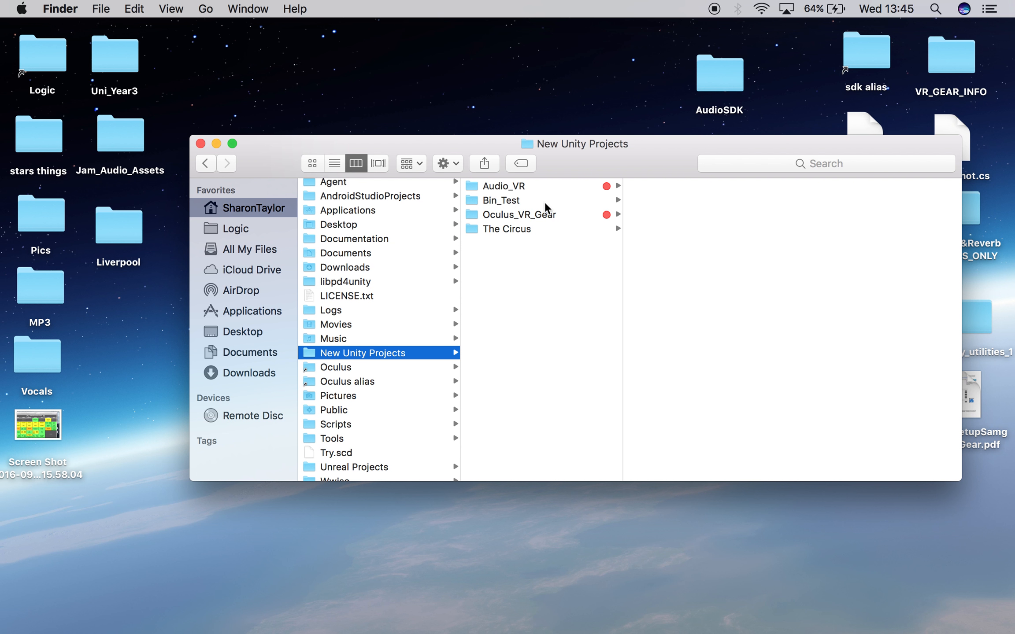
pyautogui.click(528, 204)
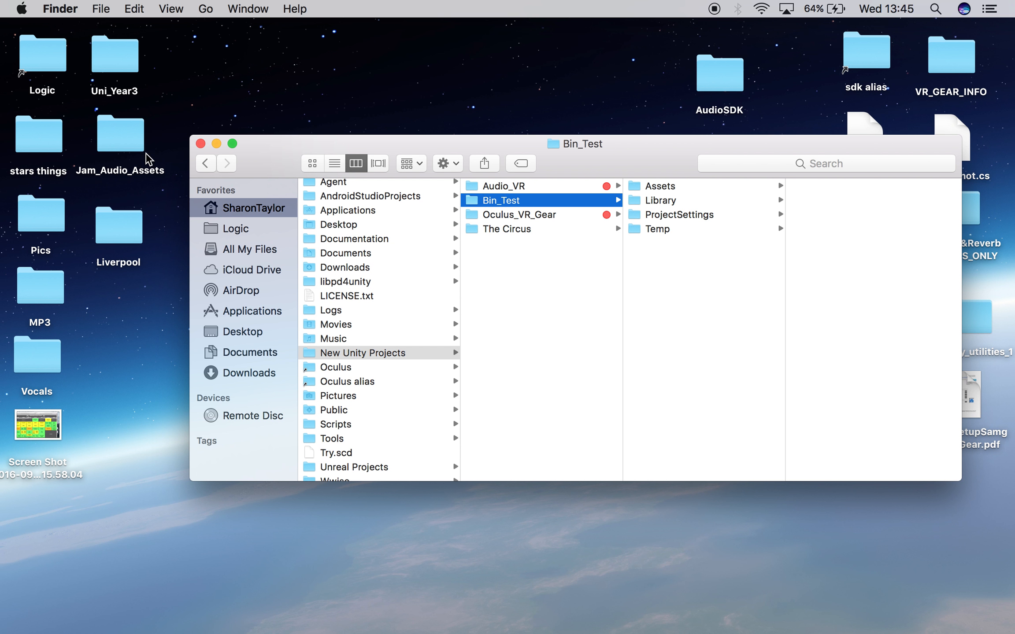
pyautogui.click(200, 143)
# - Switch back to Unity and import the custom package OculusNativeSpatializer.unitypackage from the desktop's AudioSDK/Plugins/Unity folder
pyautogui.moveTo(369, 616)
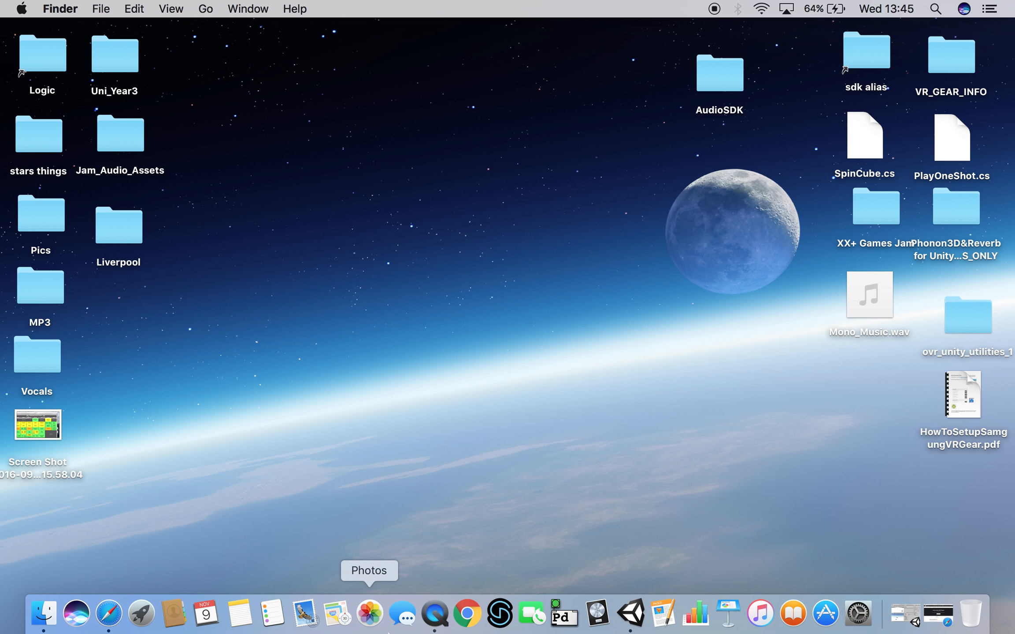
pyautogui.click(628, 614)
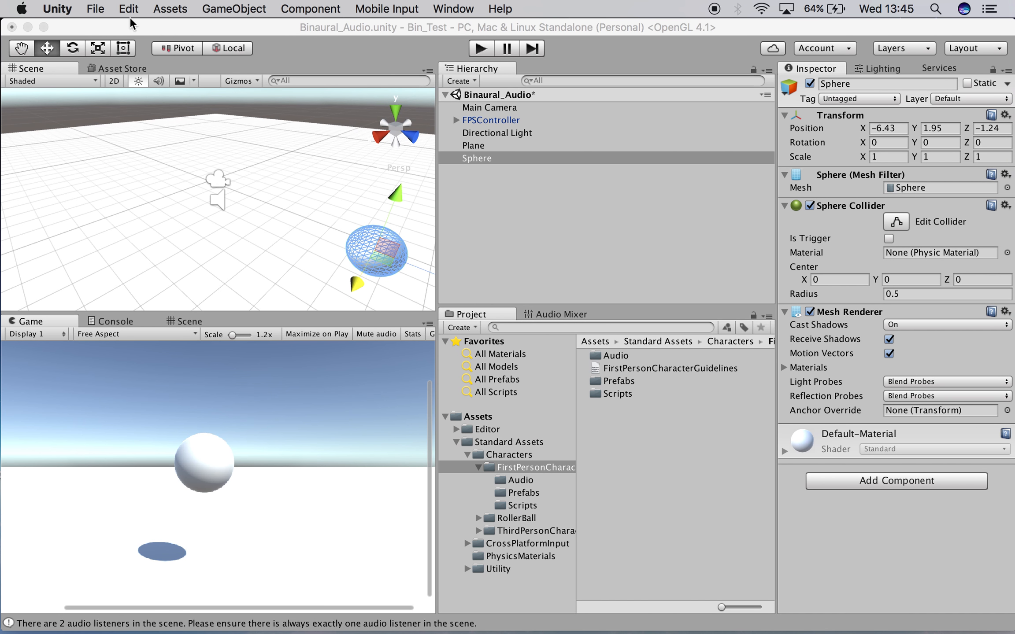
pyautogui.click(173, 8)
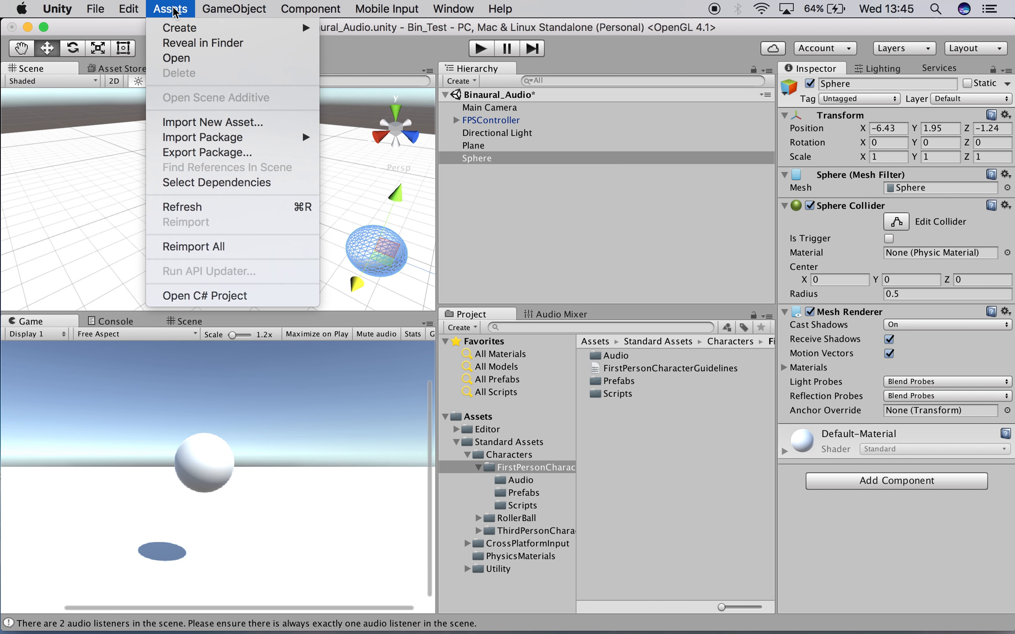
pyautogui.moveTo(239, 132)
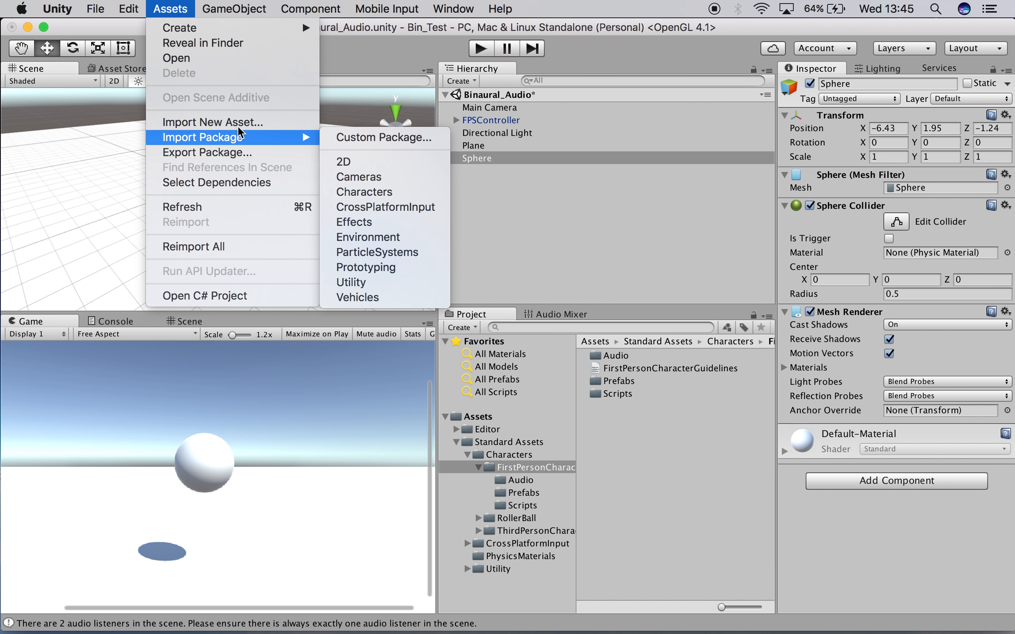
pyautogui.click(377, 137)
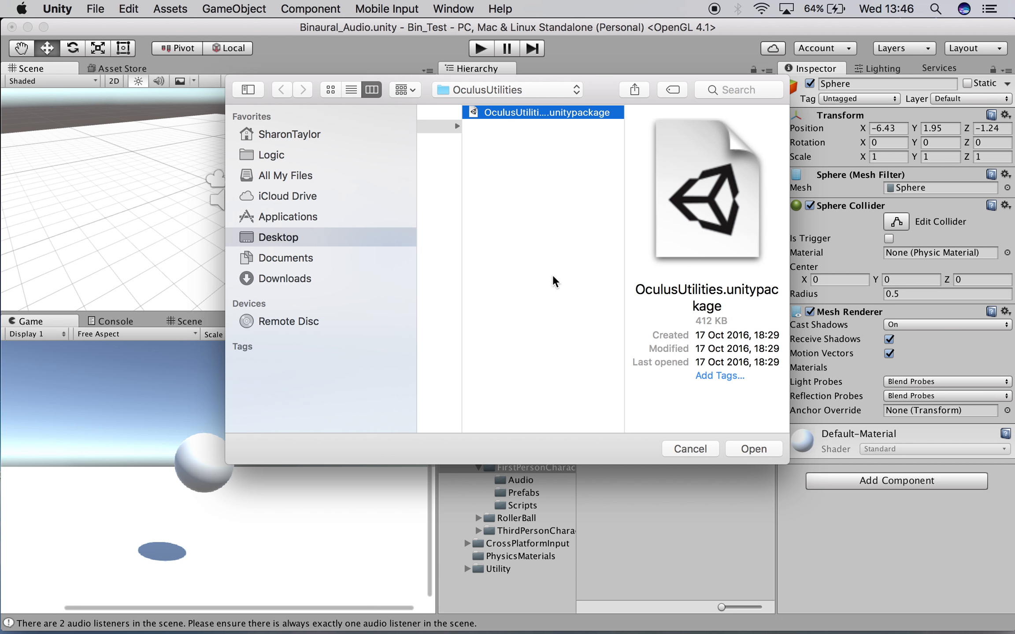
pyautogui.click(284, 216)
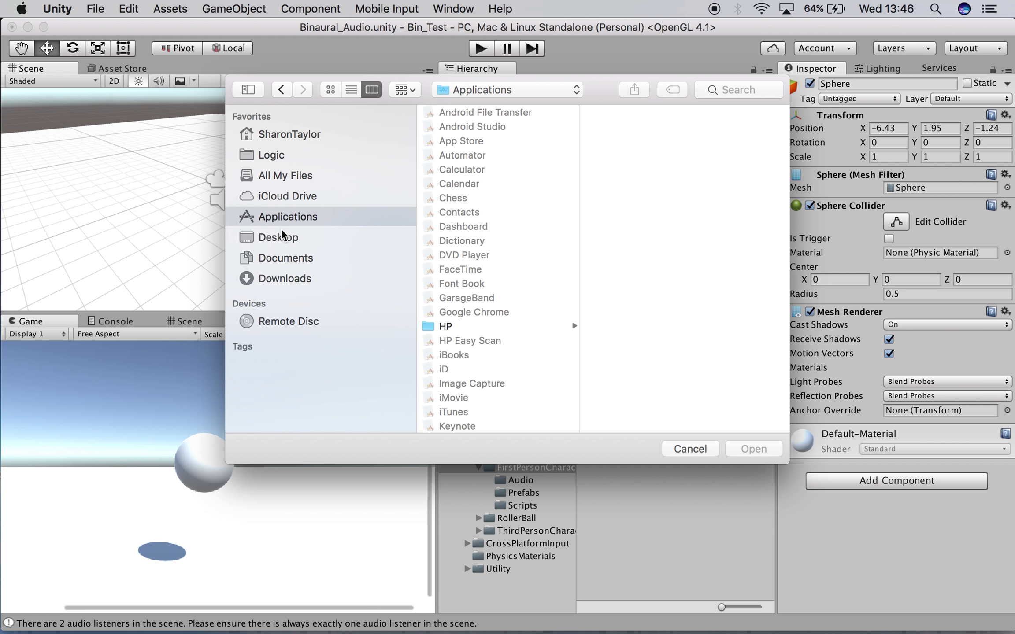
pyautogui.click(276, 239)
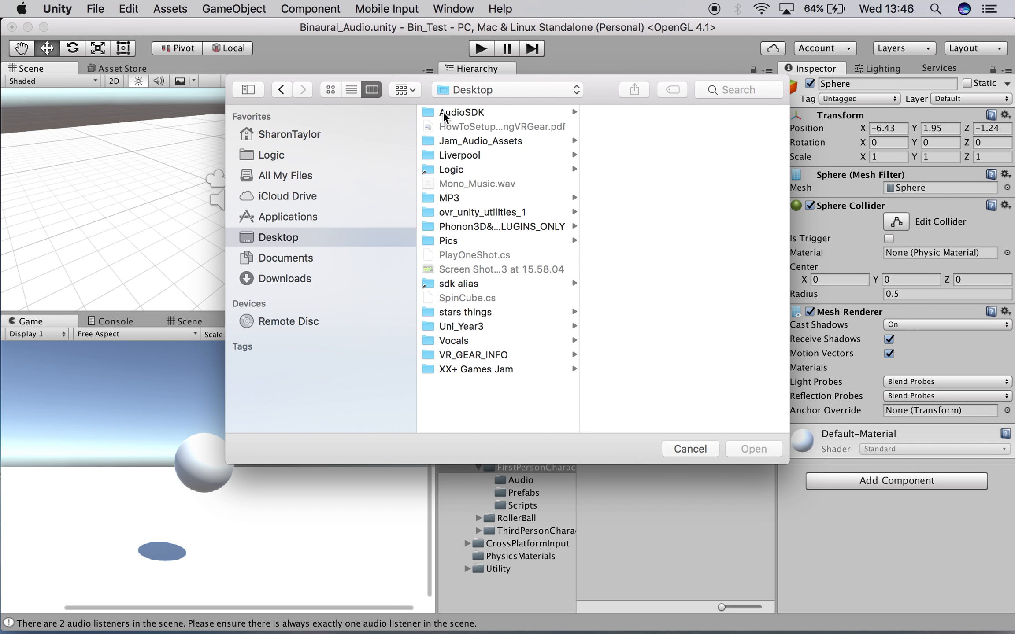
pyautogui.click(474, 113)
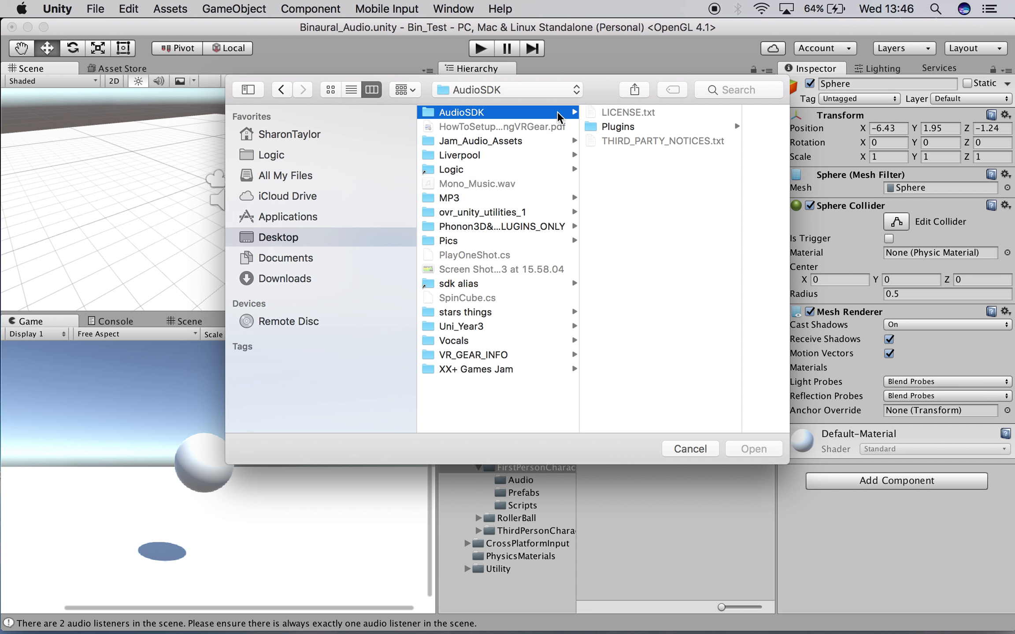
pyautogui.click(614, 129)
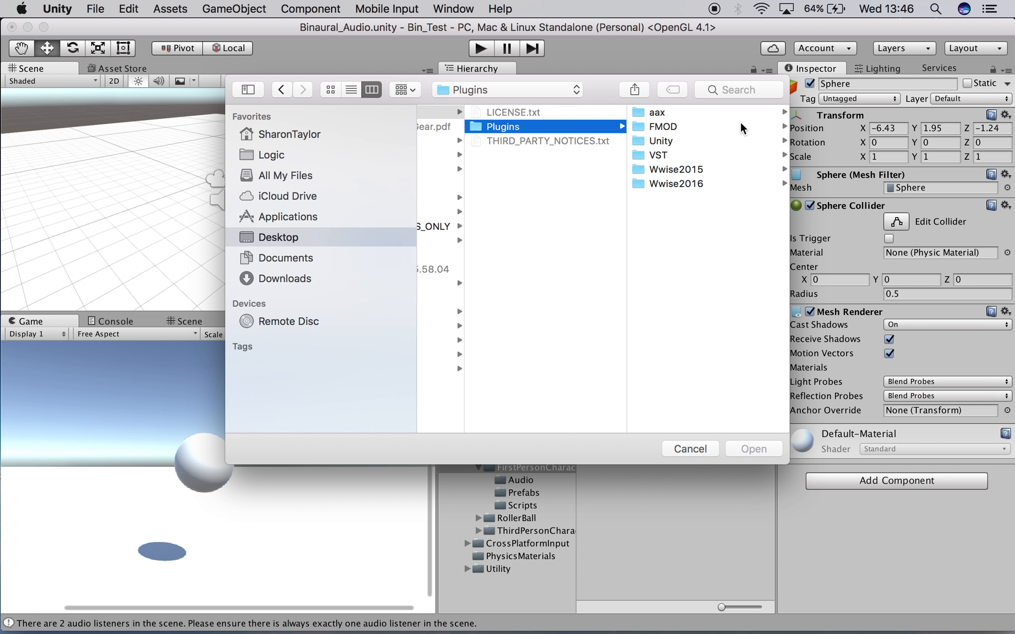
pyautogui.click(662, 142)
pyautogui.click(672, 110)
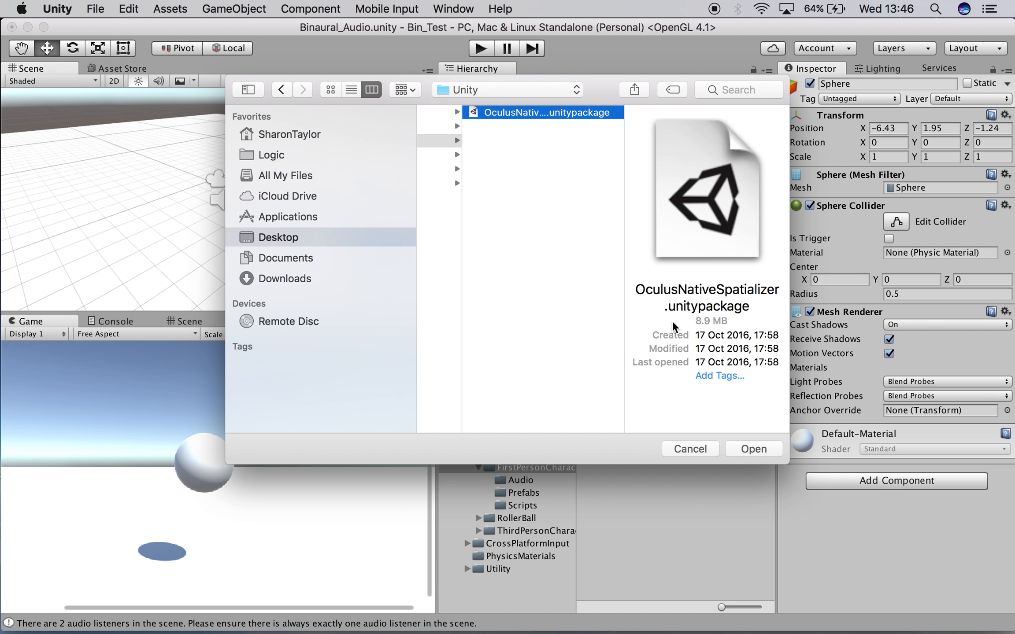
pyautogui.click(746, 454)
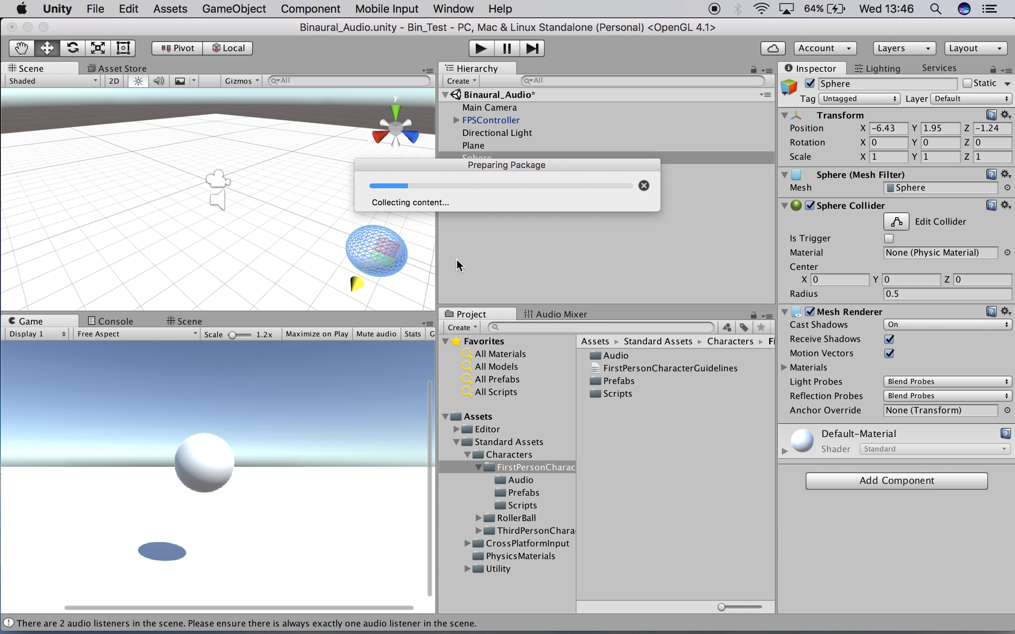
pyautogui.click(259, 295)
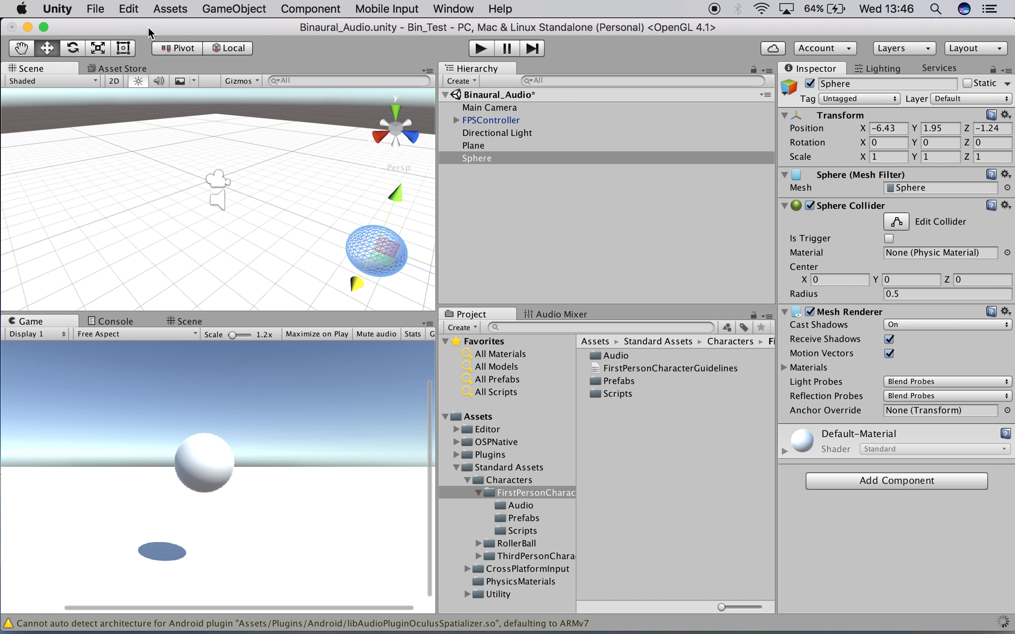
# - Save the scene and set the Spatializer Plugin in the project's audio settings to OculusSpatializer
pyautogui.click(96, 9)
pyautogui.click(115, 66)
pyautogui.click(131, 9)
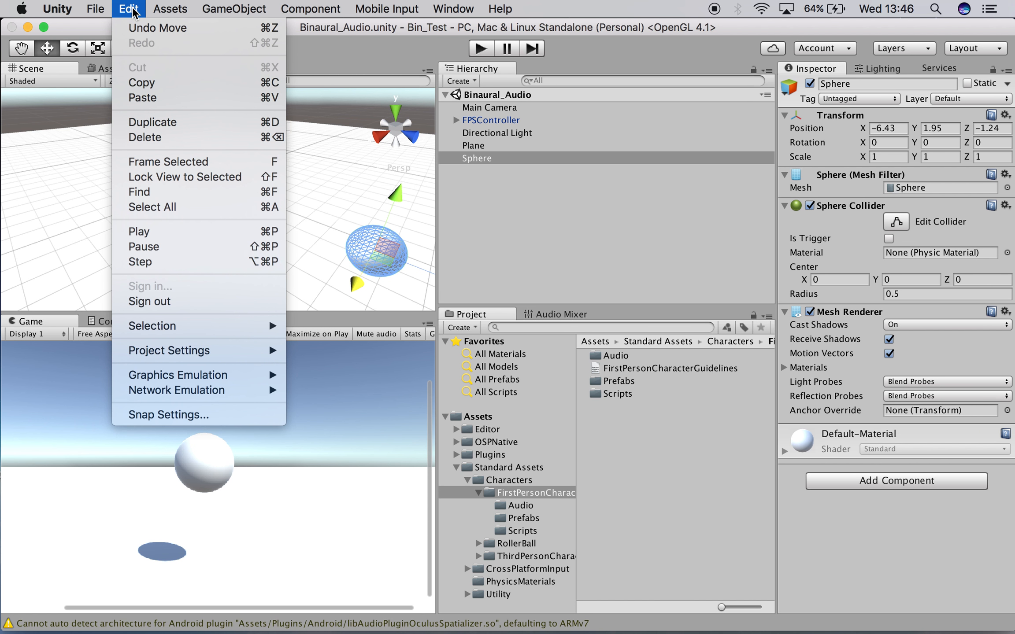
pyautogui.moveTo(157, 352)
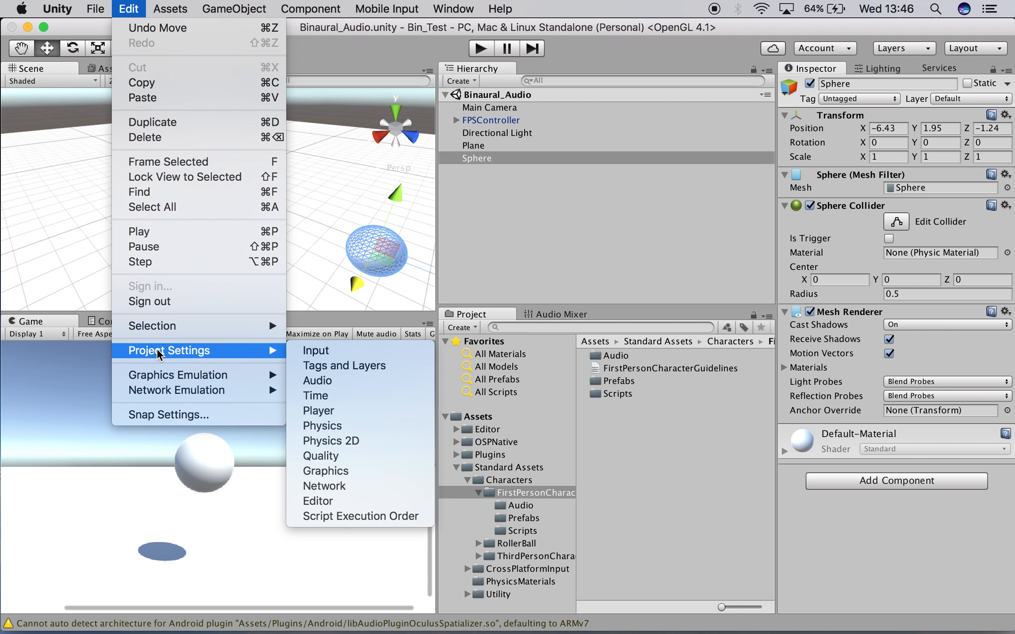
pyautogui.click(346, 386)
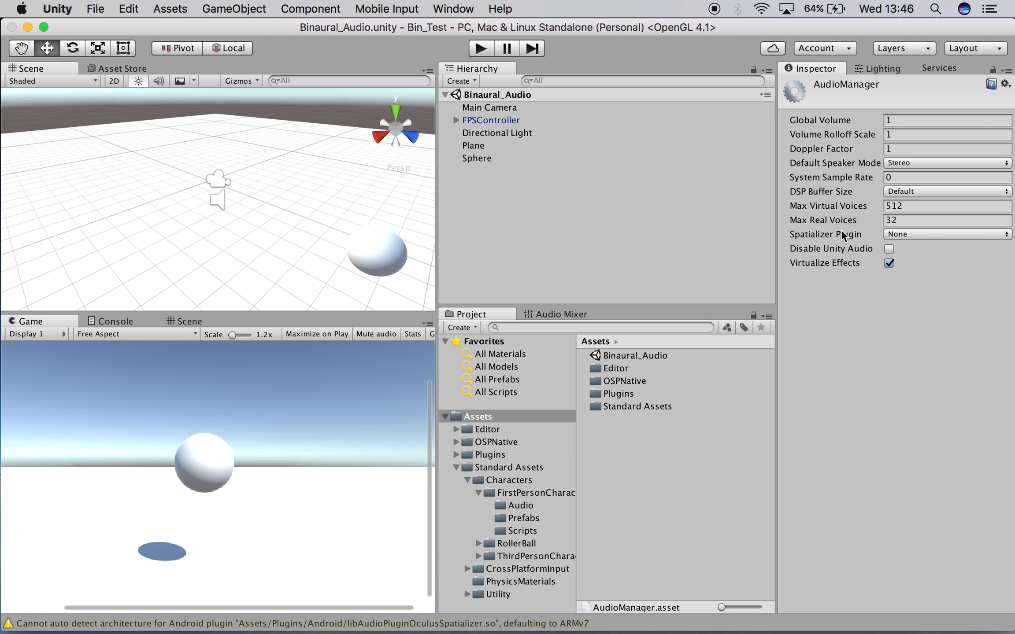
pyautogui.click(943, 235)
pyautogui.click(947, 249)
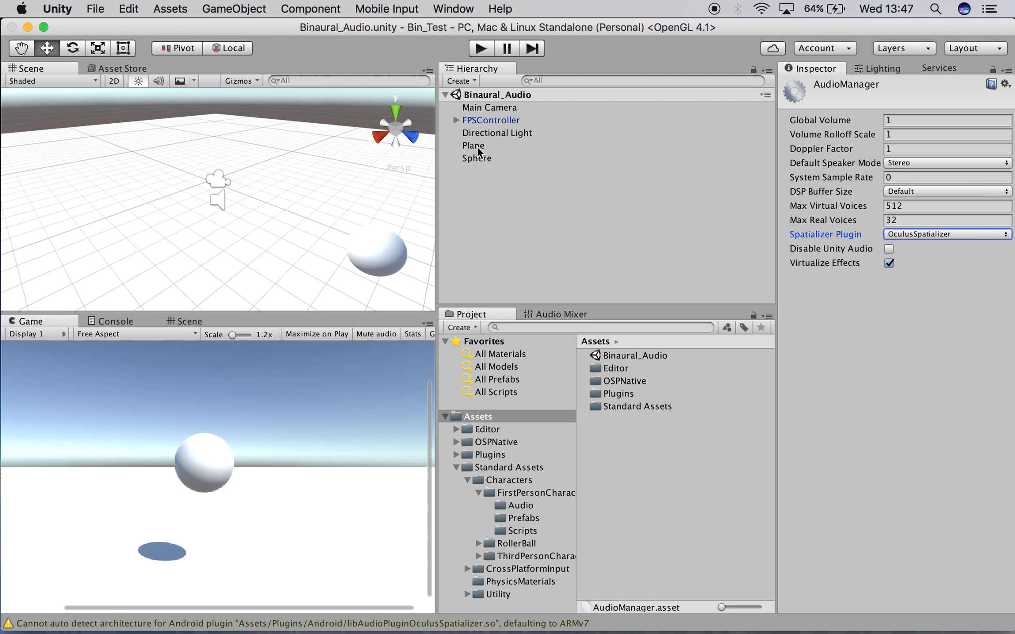
# - Disable the Audio Listener component on the Main Camera
pyautogui.click(484, 122)
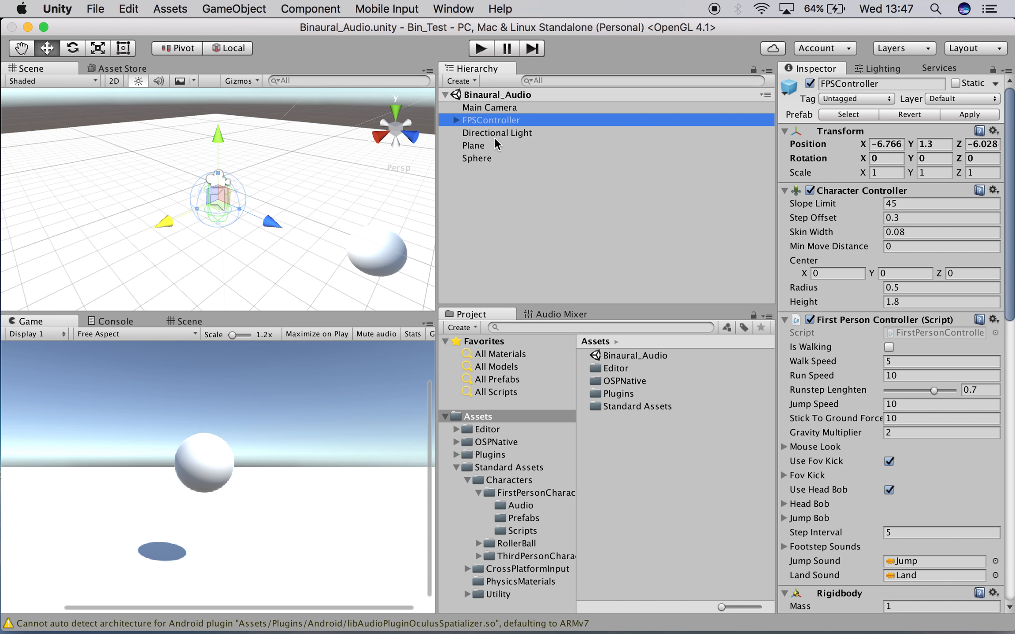
pyautogui.click(490, 109)
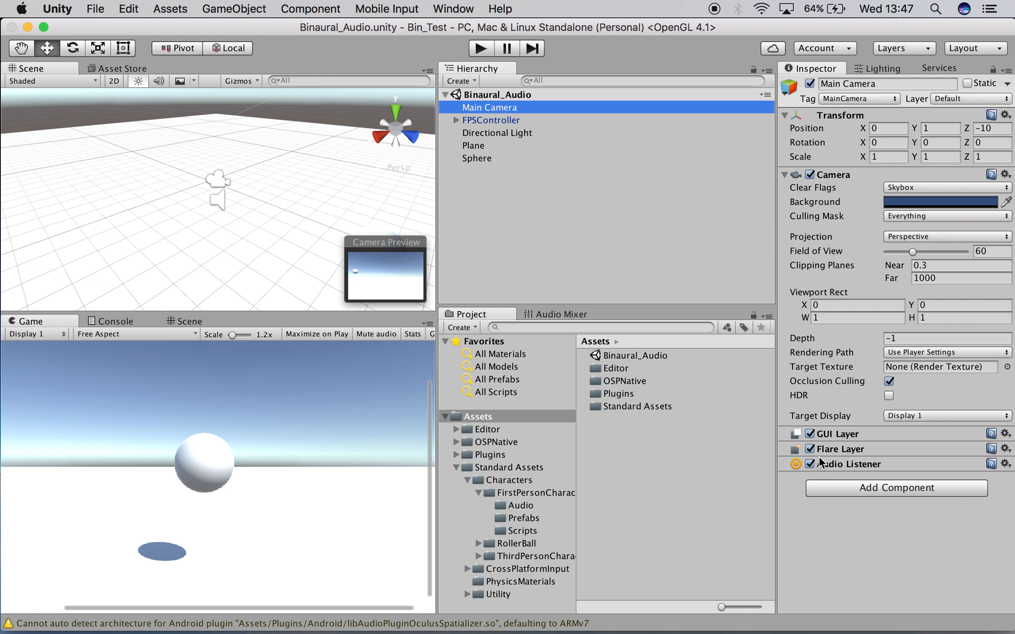
pyautogui.click(810, 465)
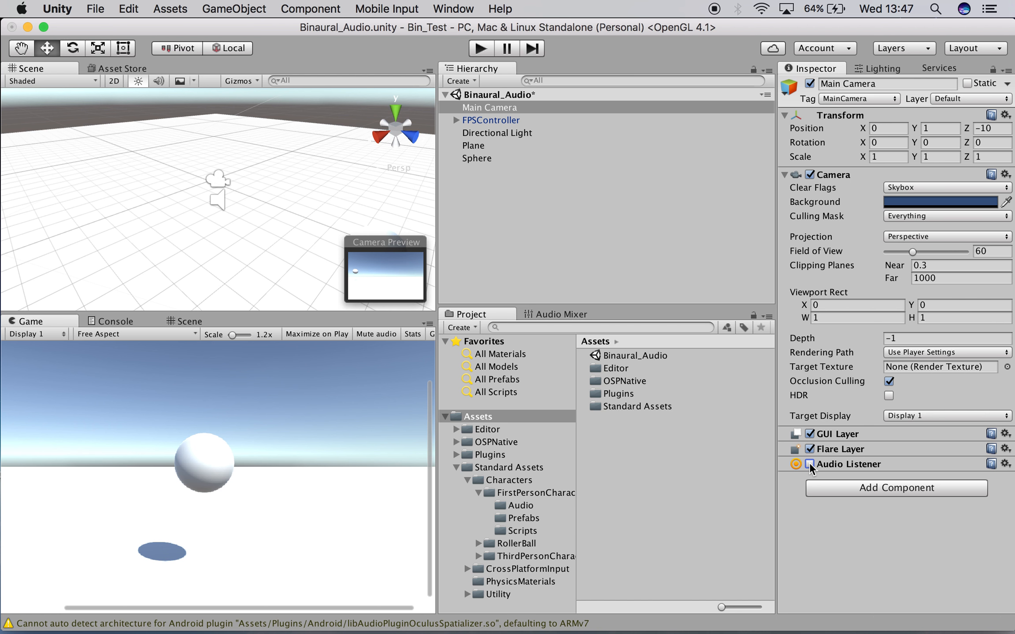
# - Add an Audio Listener component to the FPSController
pyautogui.click(470, 123)
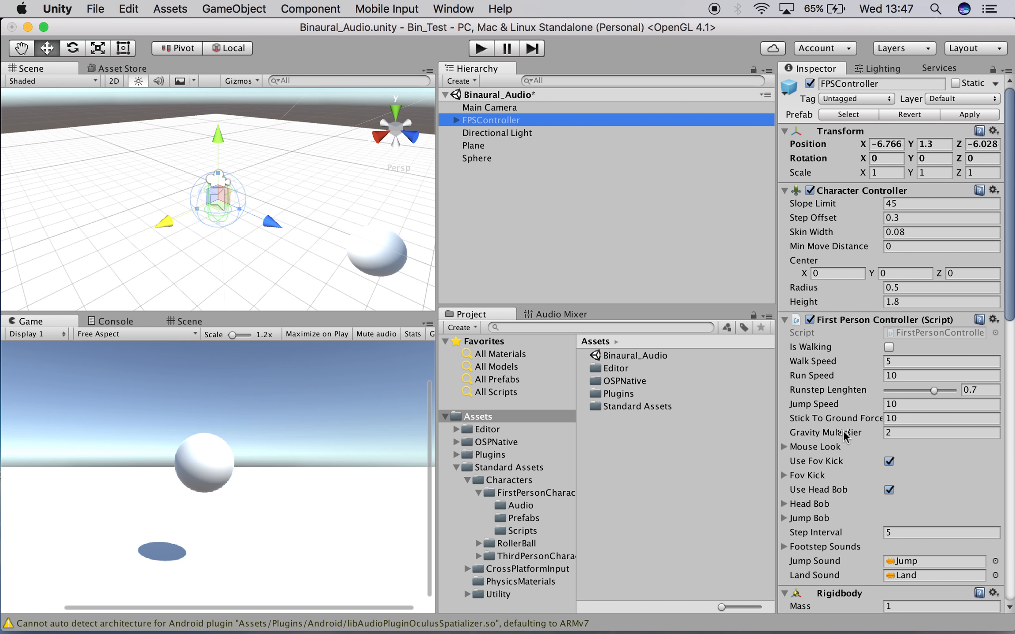
pyautogui.scroll(-15, 844, 438)
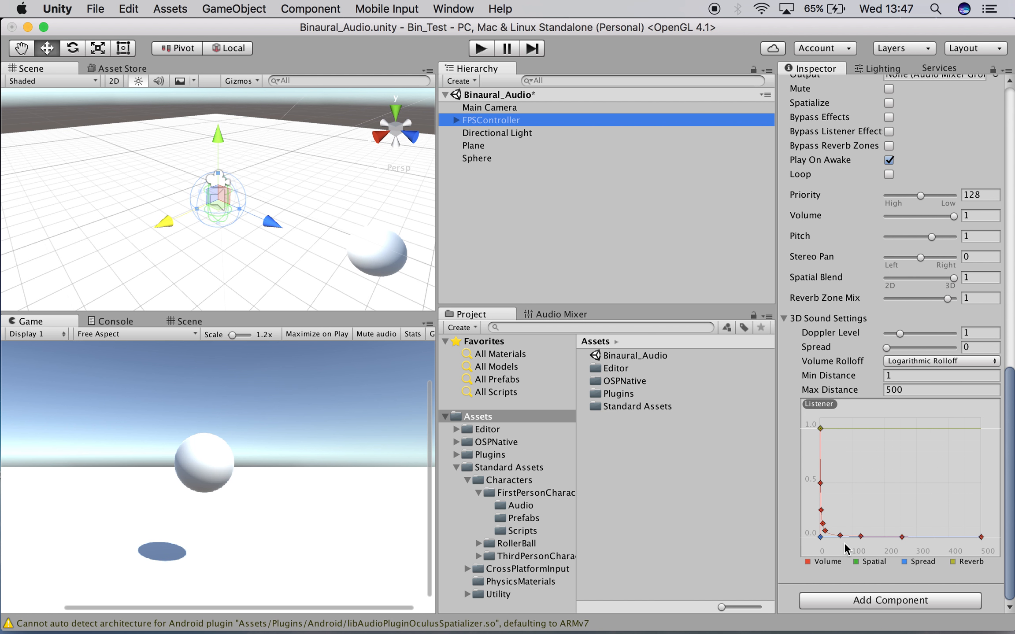
pyautogui.click(858, 600)
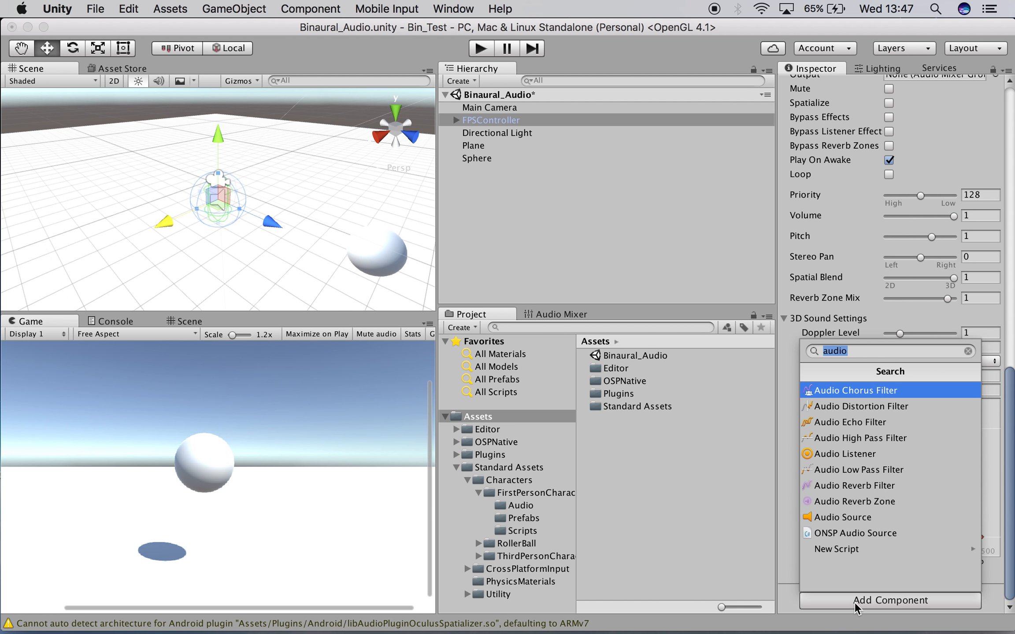
pyautogui.write('audi')
pyautogui.click(894, 454)
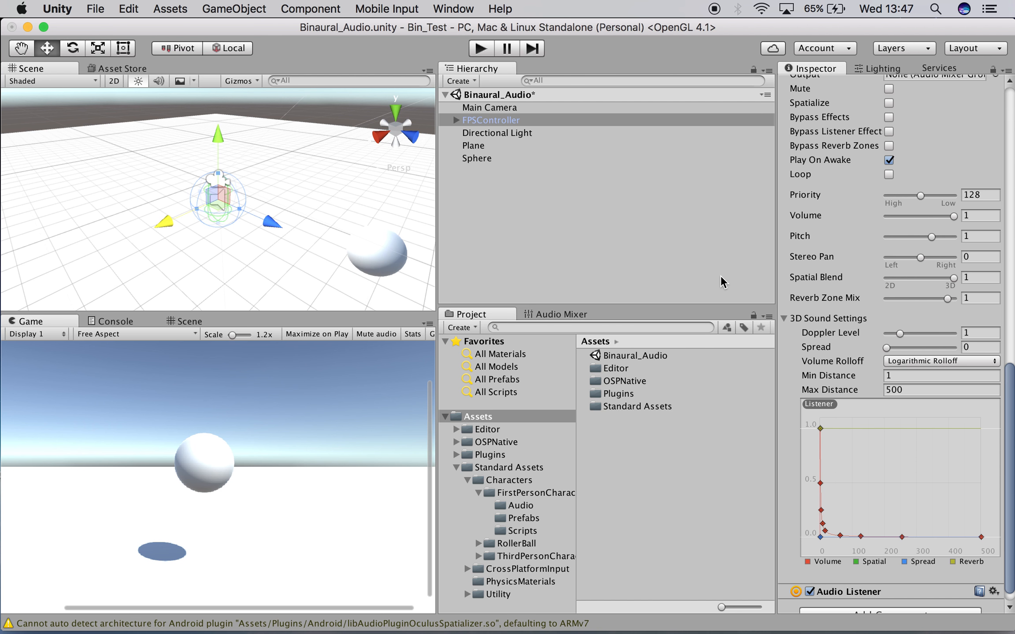
# - Set the FPSController's tag to Player
pyautogui.scroll(5, 846, 277)
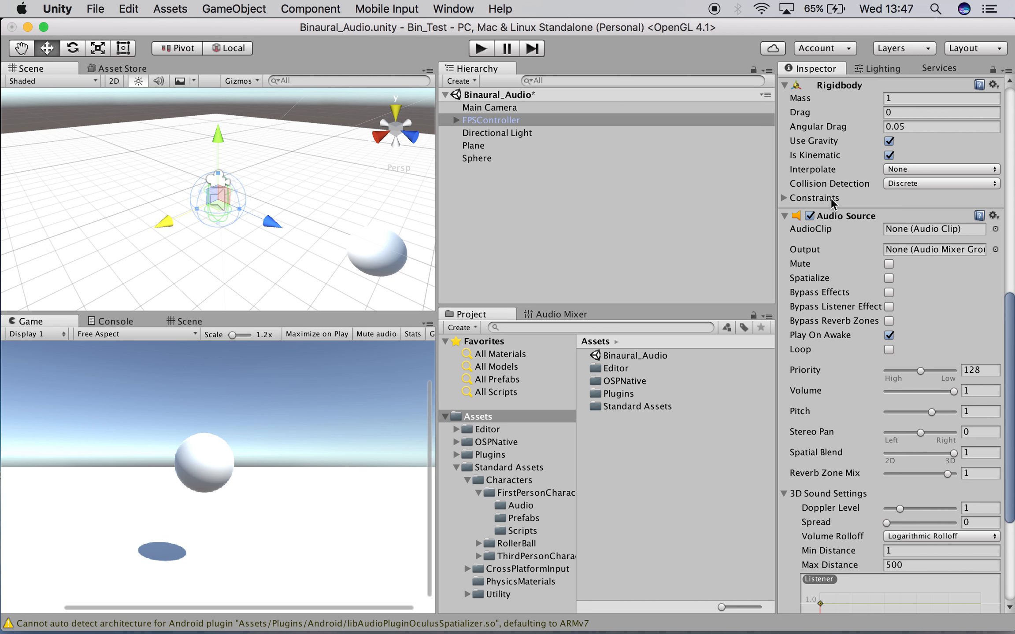
pyautogui.scroll(10, 845, 100)
pyautogui.click(845, 98)
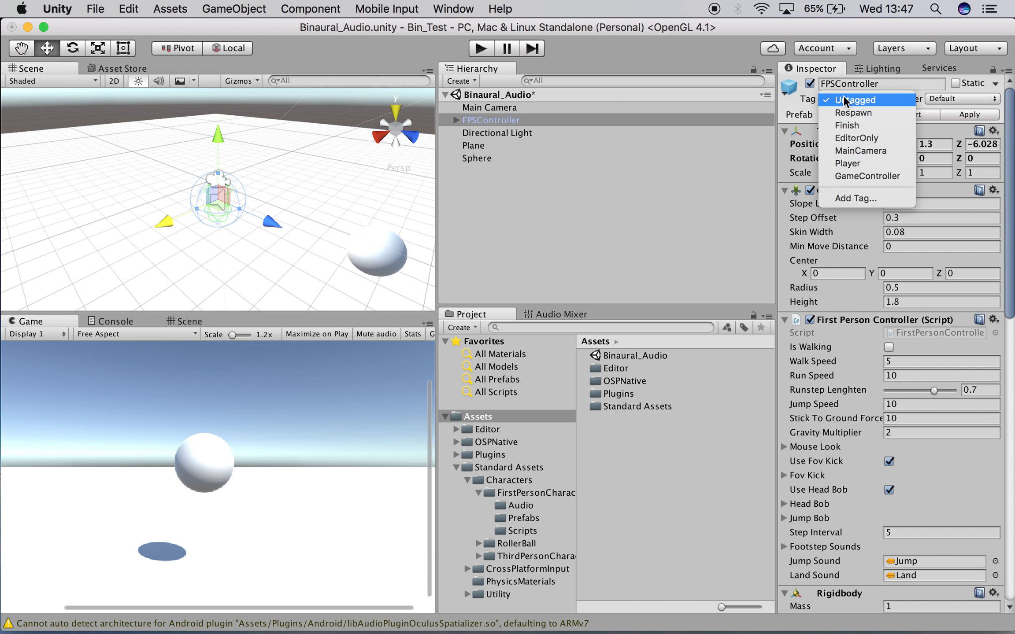
pyautogui.click(847, 163)
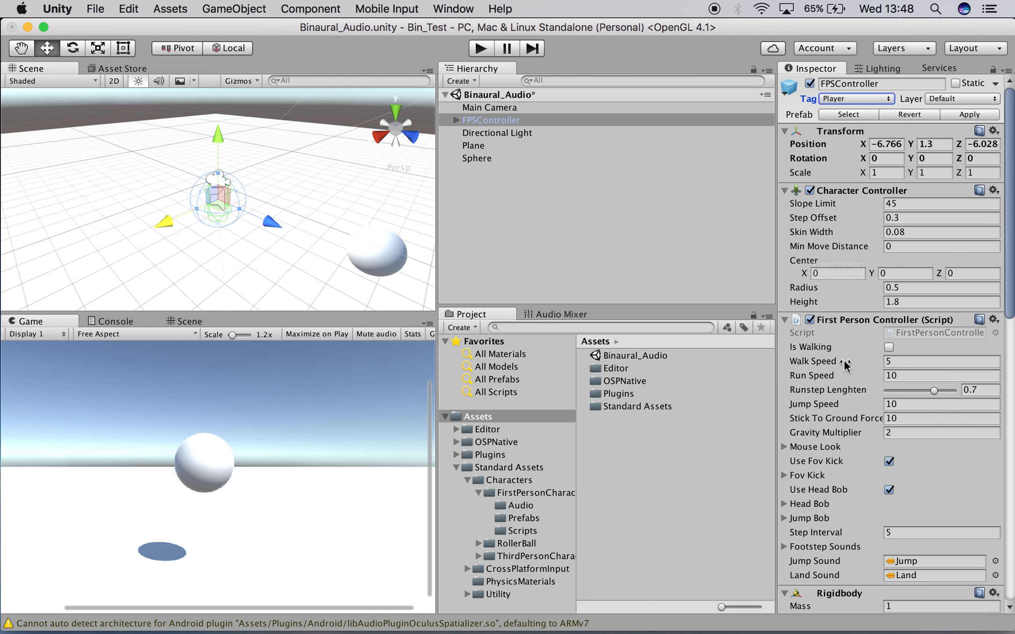
pyautogui.scroll(-5, 844, 366)
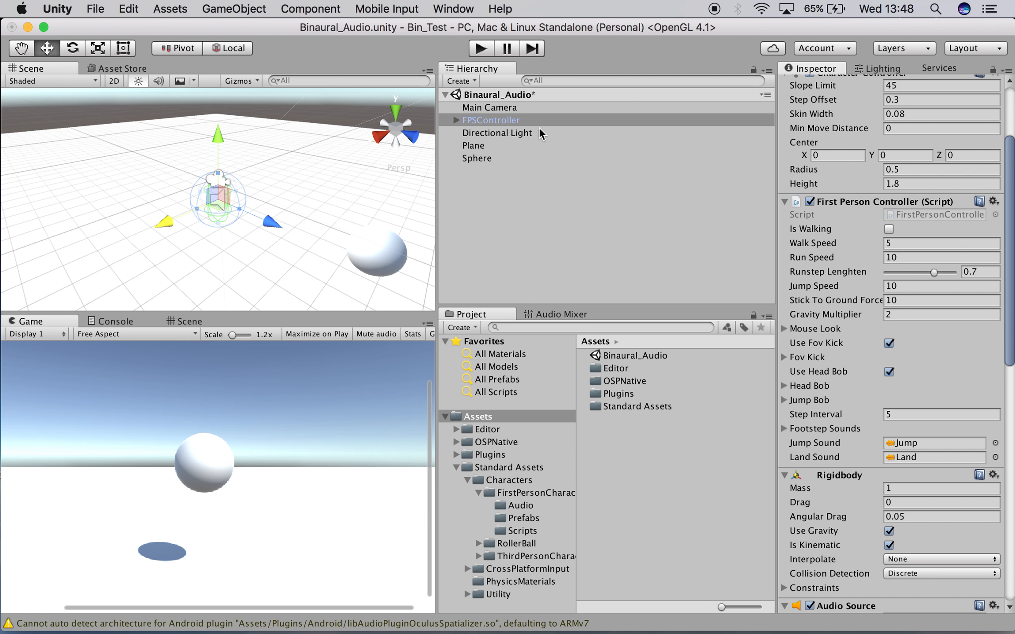
# - Add an Audio Source component to the Sphere
pyautogui.click(475, 158)
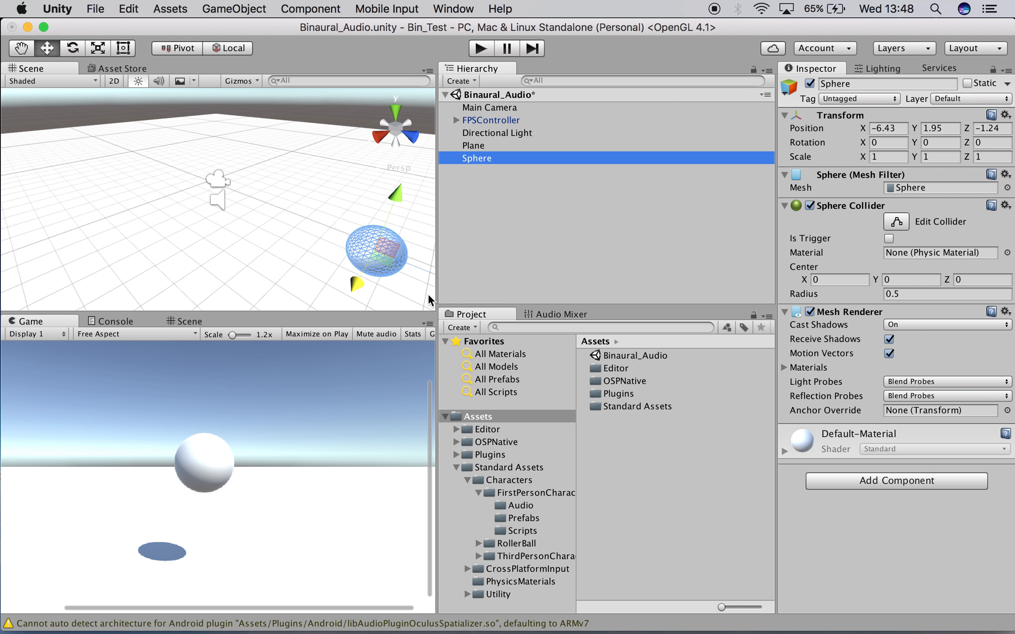
pyautogui.click(865, 487)
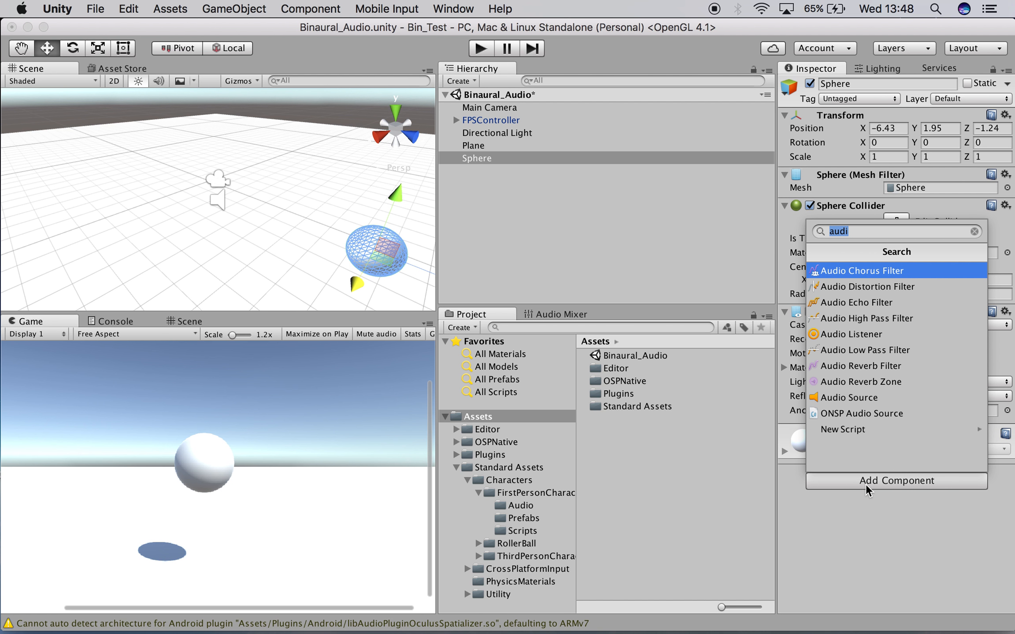
pyautogui.click(866, 398)
pyautogui.scroll(-5, 877, 447)
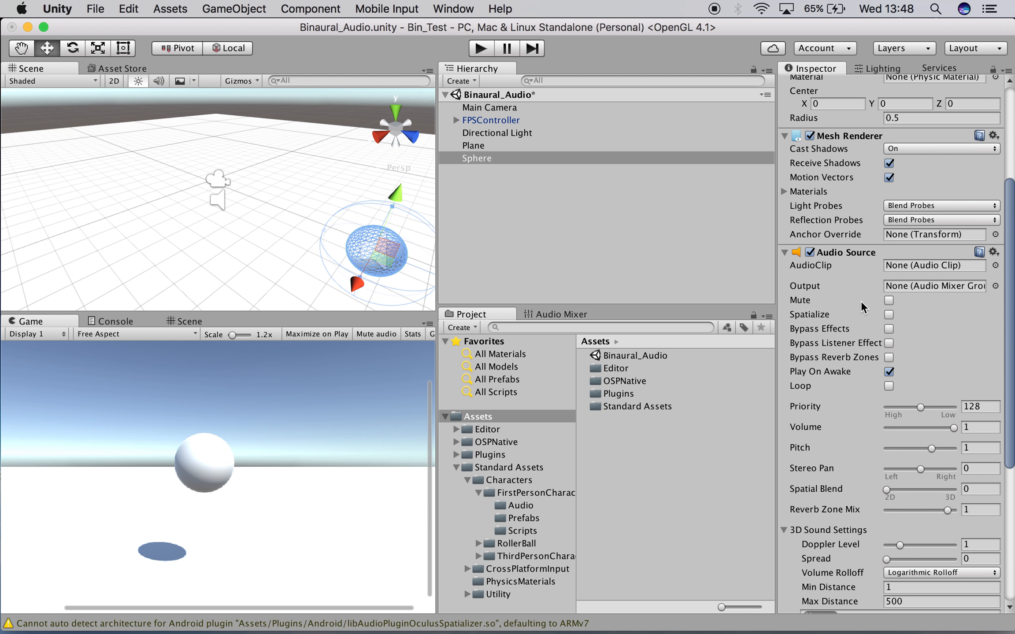
# - Browse the audio clips available for the Sphere's Audio Source and close the selection window without assigning one
pyautogui.click(995, 266)
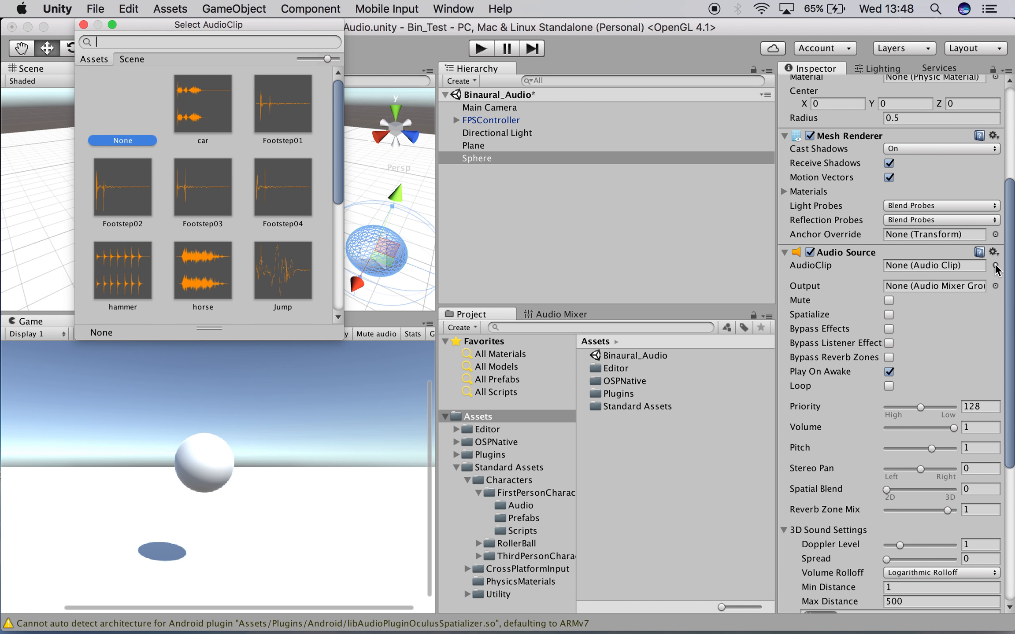
pyautogui.scroll(-5, 174, 185)
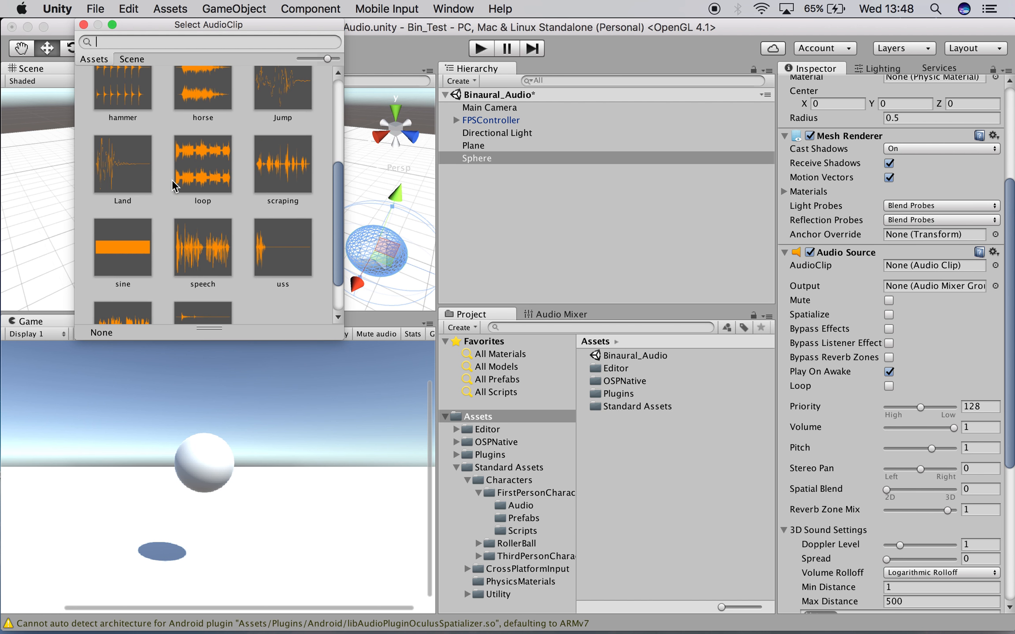
pyautogui.scroll(-2, 174, 185)
pyautogui.scroll(7, 174, 185)
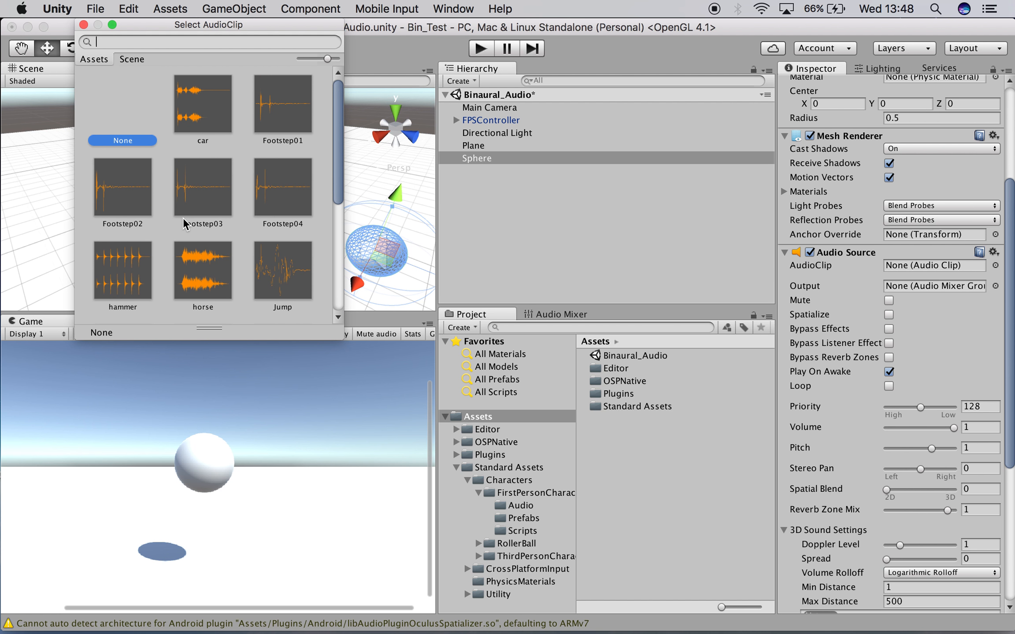
pyautogui.scroll(-7, 183, 218)
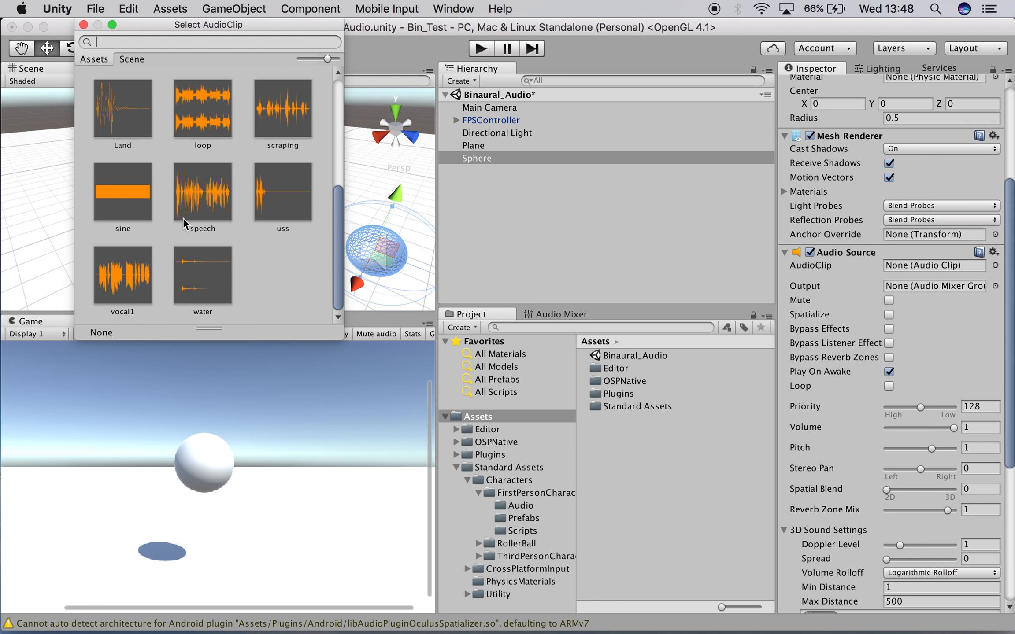
pyautogui.scroll(7, 184, 217)
pyautogui.click(83, 26)
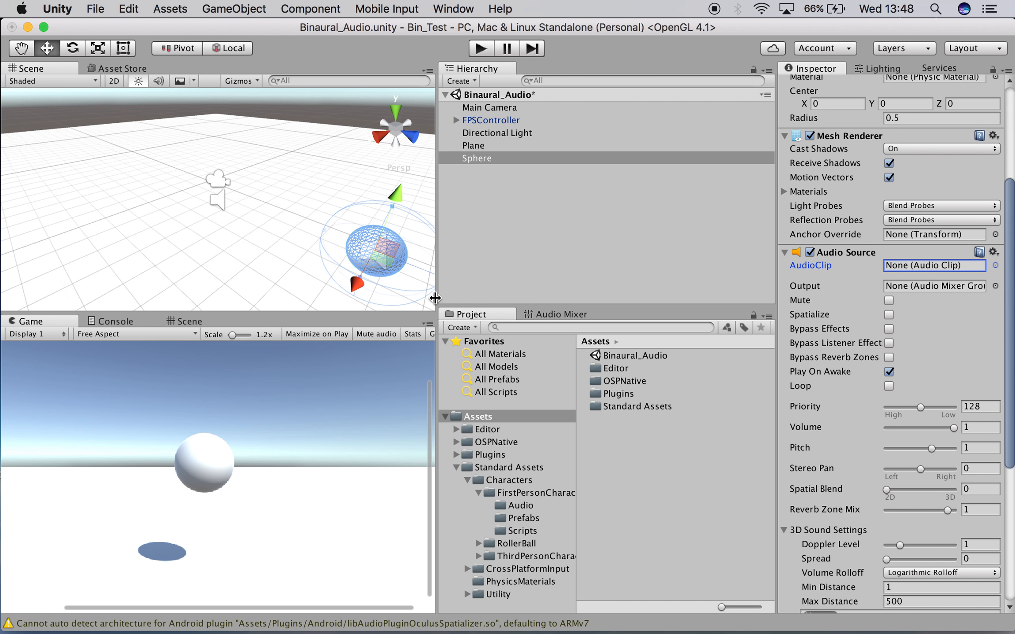
# - Create a folder named Audio Assets inside the project's Assets folder and open it
pyautogui.click(445, 418)
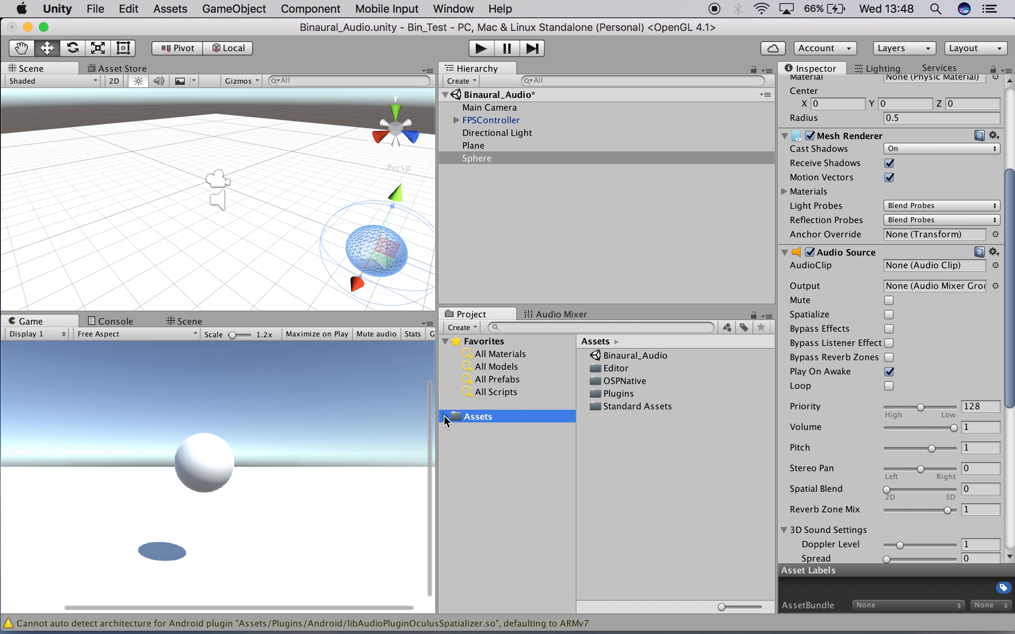
pyautogui.click(462, 327)
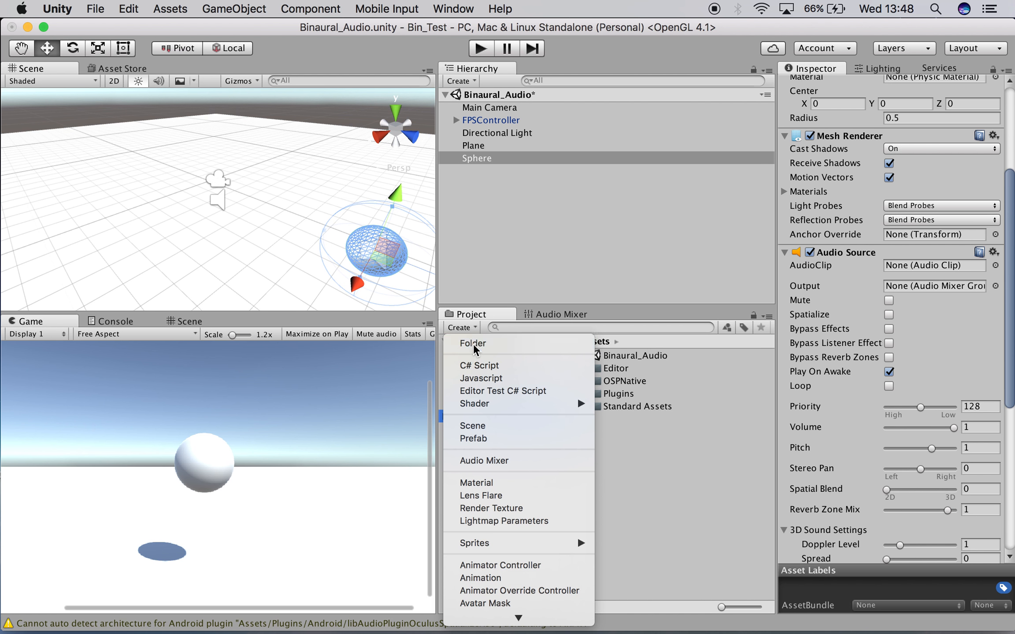
pyautogui.click(474, 344)
pyautogui.write('Audio')
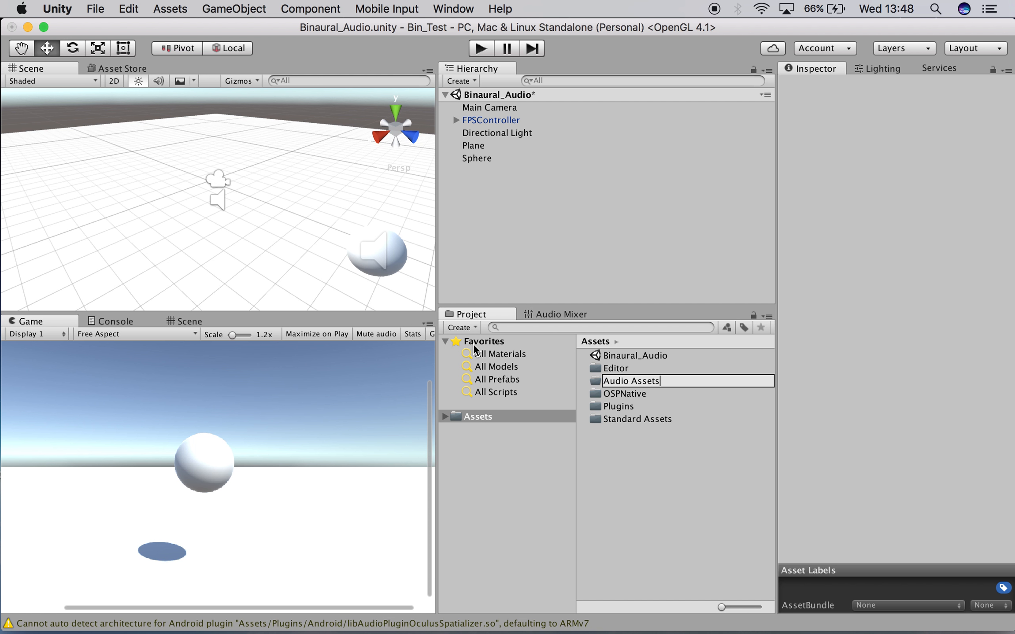
pyautogui.write('Assets')
pyautogui.press('Return')
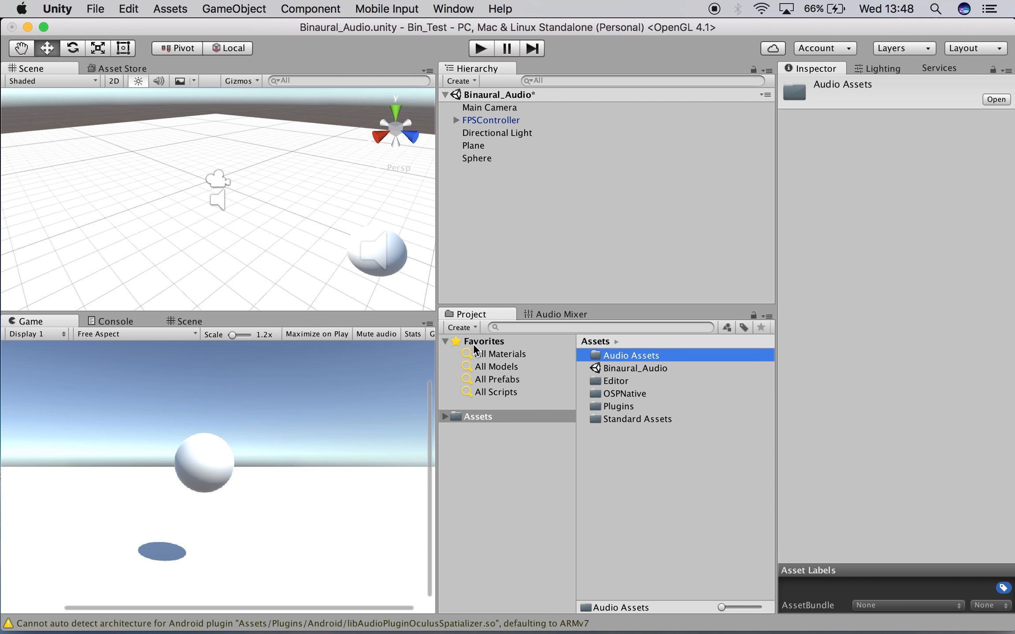
pyautogui.doubleClick(604, 356)
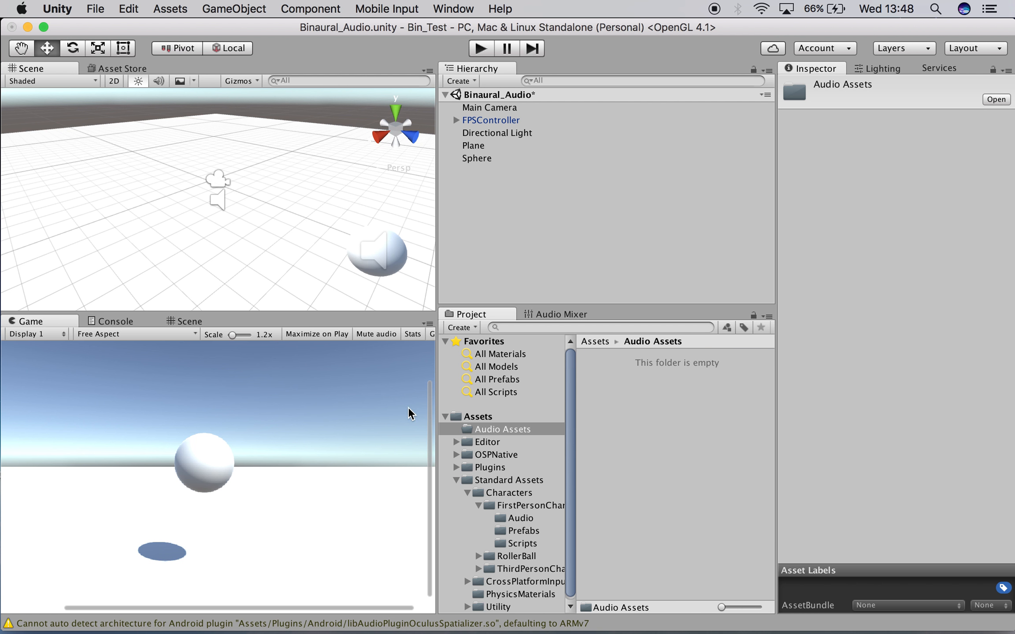
# - Import Mono_Music.wav from the desktop into the Audio Assets folder and restore the editor window to full width
pyautogui.moveTo(807, 29); pyautogui.dragTo(591, 5)
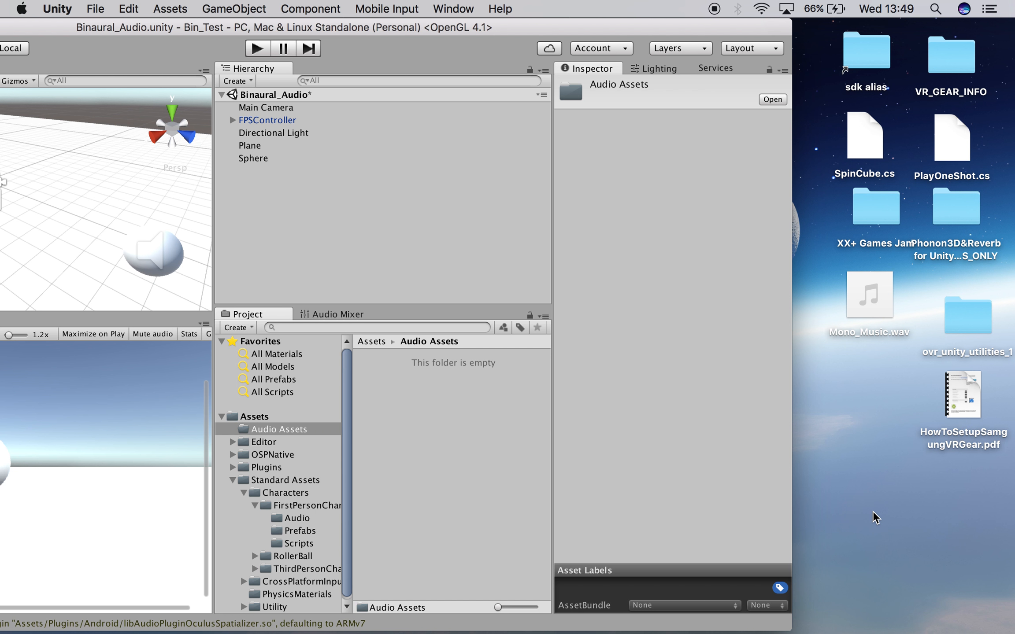
pyautogui.click(871, 410)
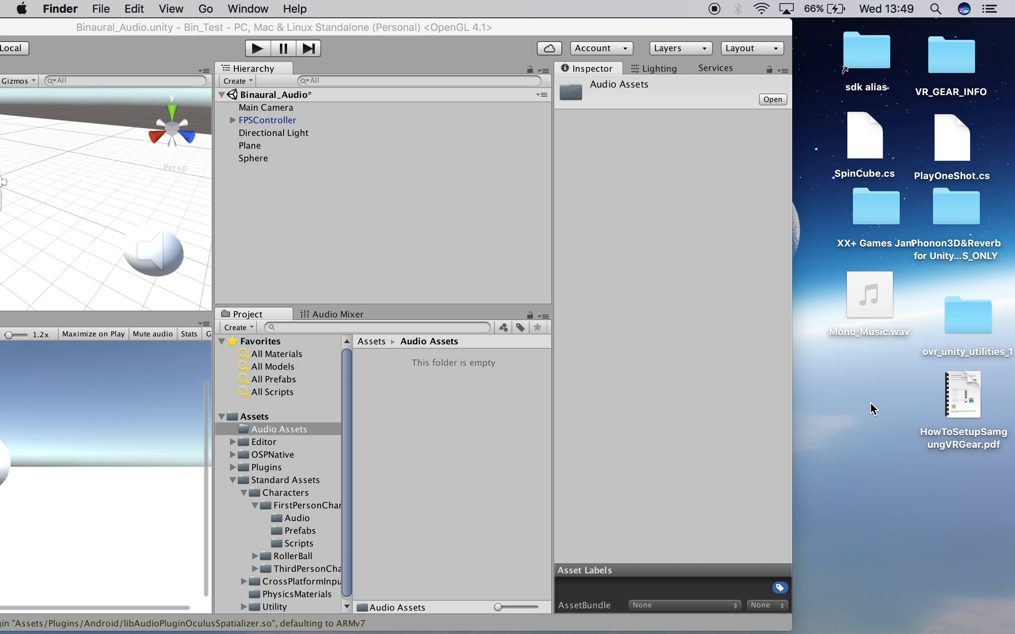
pyautogui.moveTo(863, 298)
pyautogui.moveTo(856, 294); pyautogui.dragTo(394, 396)
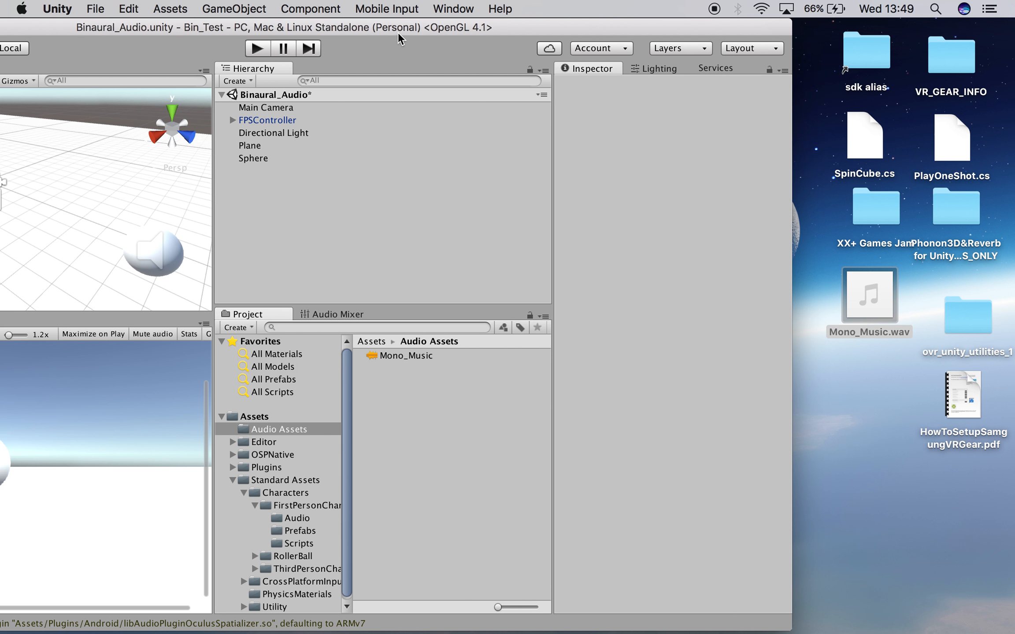
pyautogui.doubleClick(485, 27)
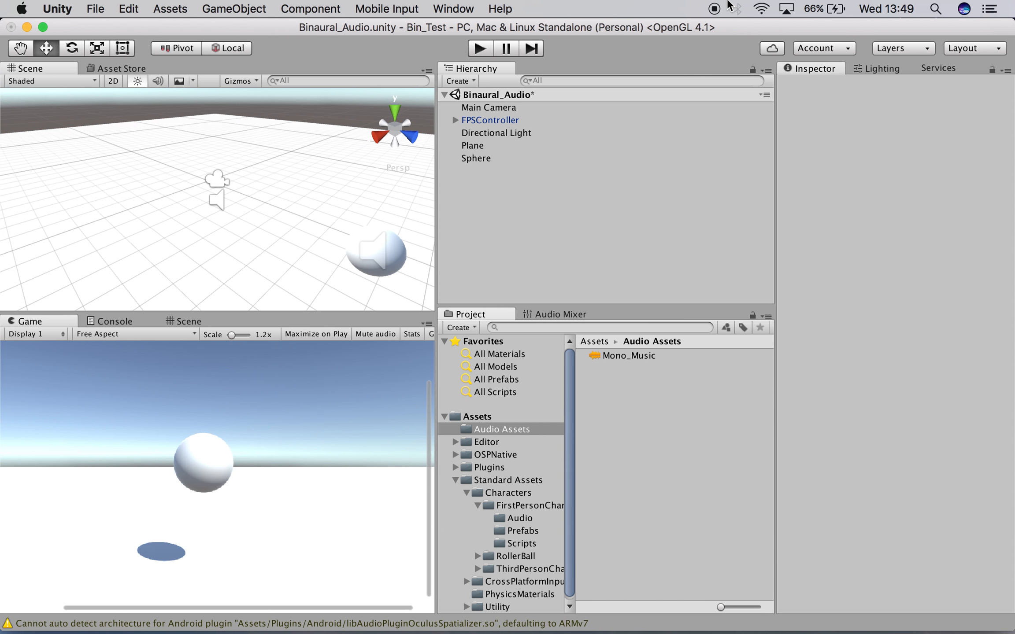
# - Assign the Mono_Music clip to the Sphere's Audio Source
pyautogui.click(484, 159)
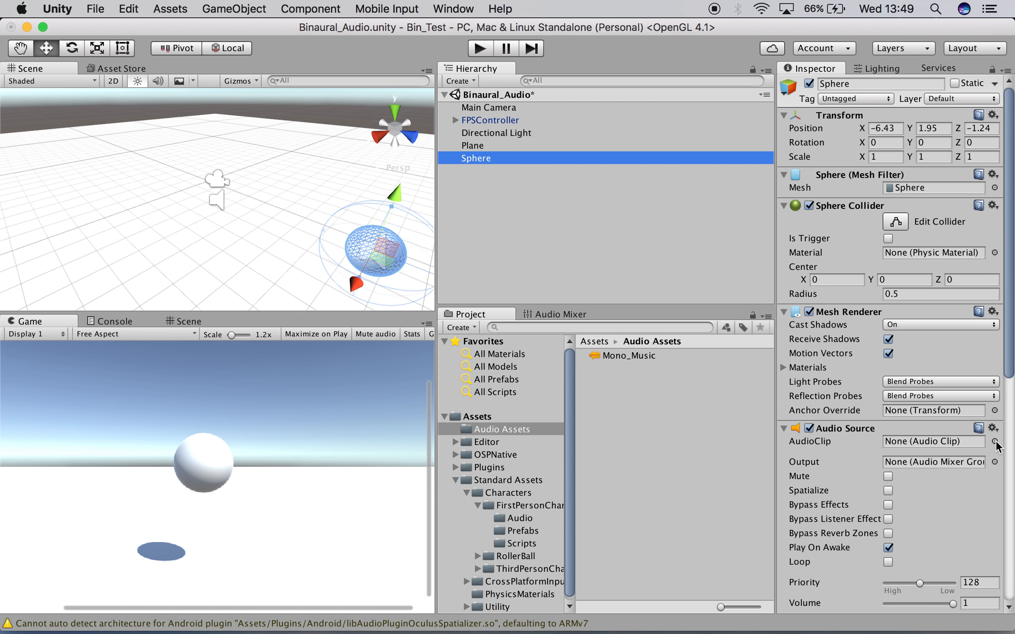
pyautogui.scroll(-5, 843, 470)
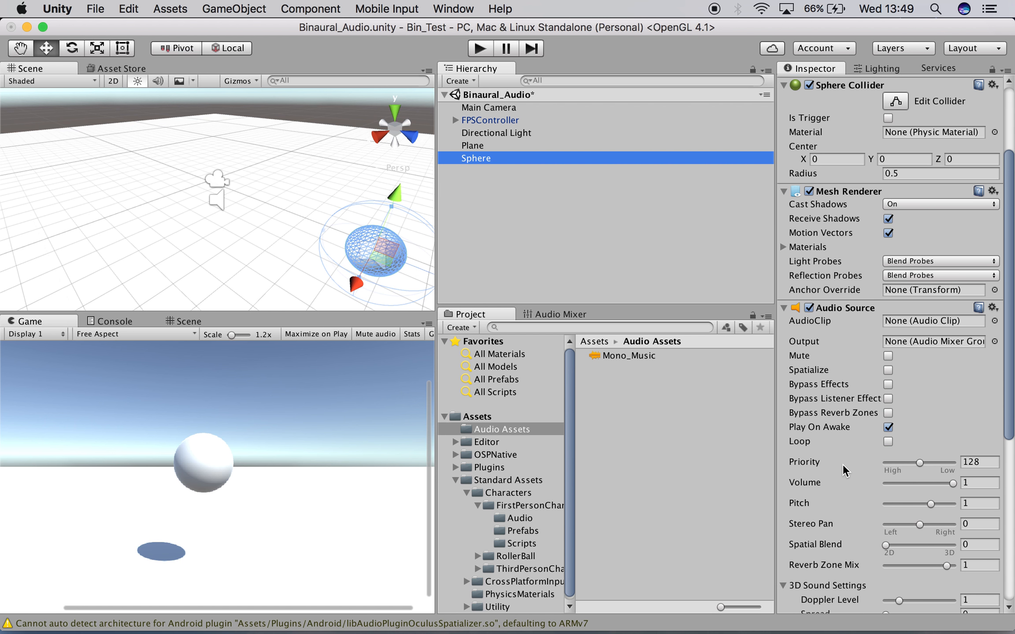
pyautogui.click(940, 323)
pyautogui.click(995, 320)
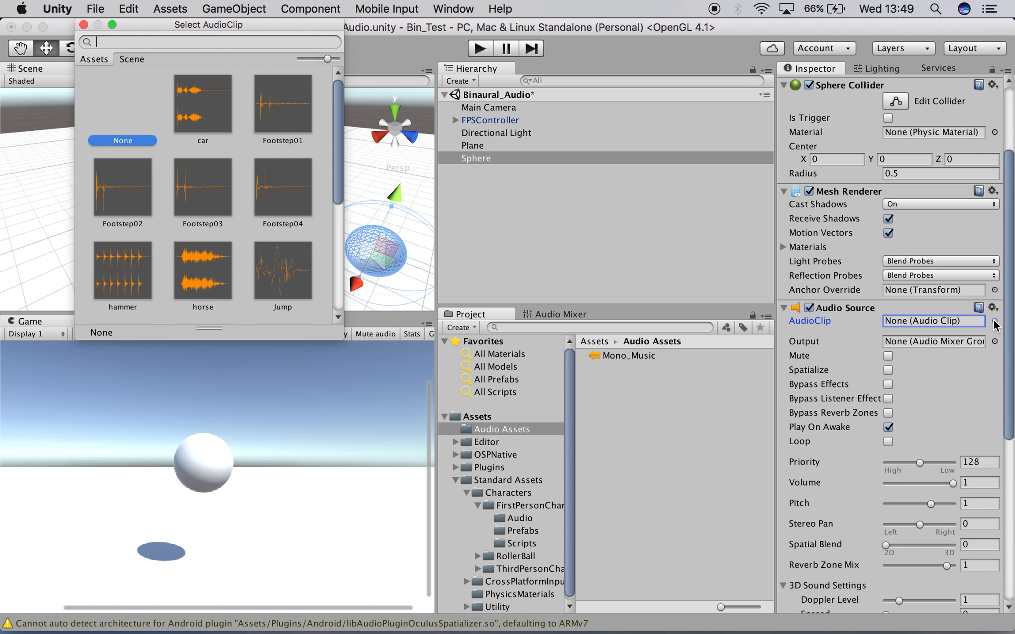
pyautogui.scroll(-5, 216, 226)
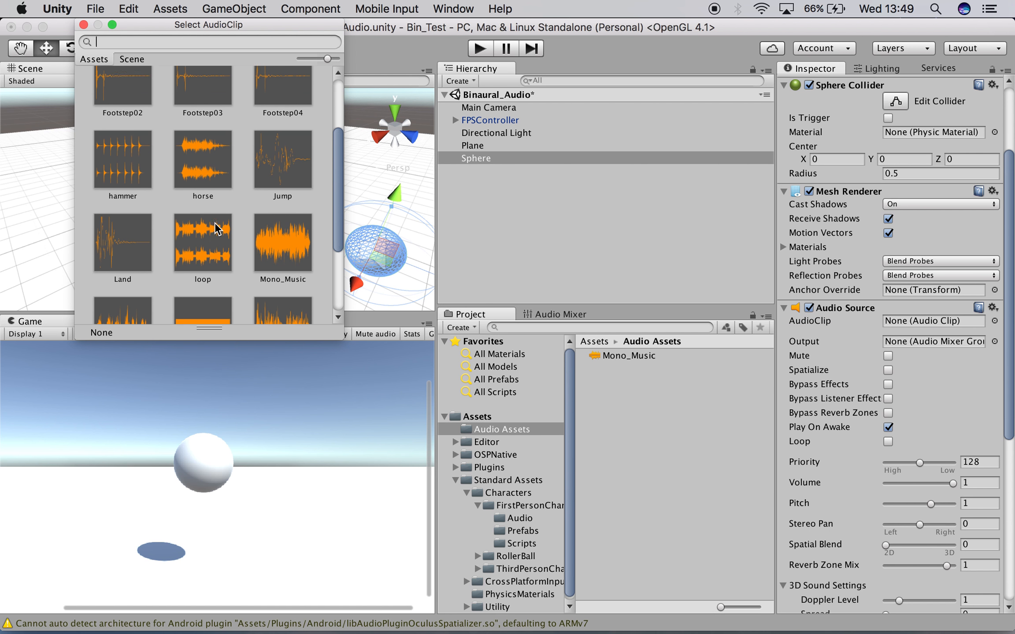
pyautogui.click(289, 216)
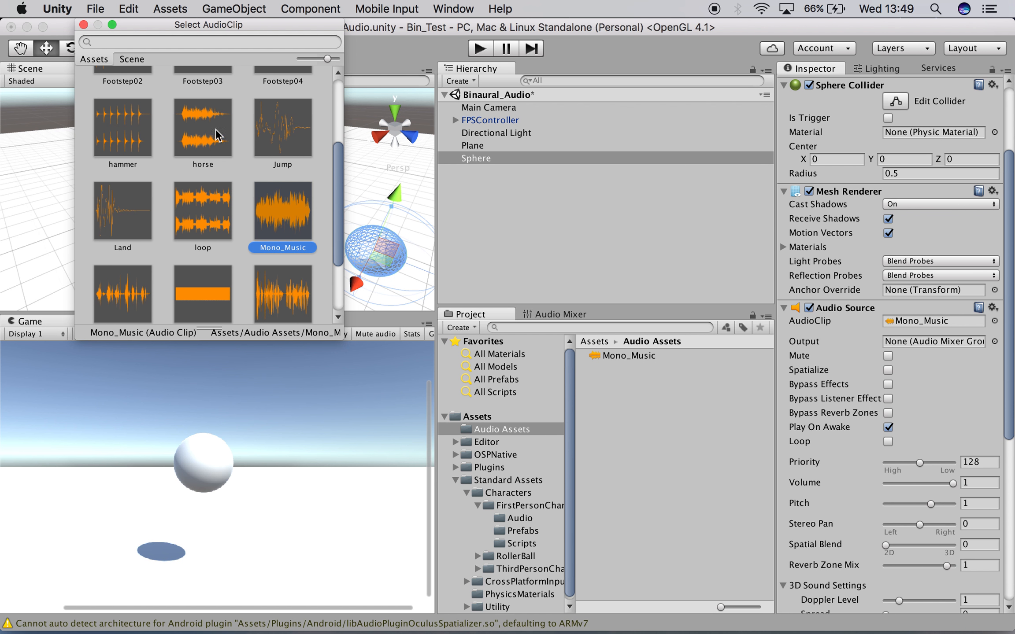
pyautogui.click(83, 25)
# - Enable Spatialize and Loop on the Sphere's Audio Source and set its Spatial Blend to 1 (fully 3D)
pyautogui.scroll(-5, 856, 418)
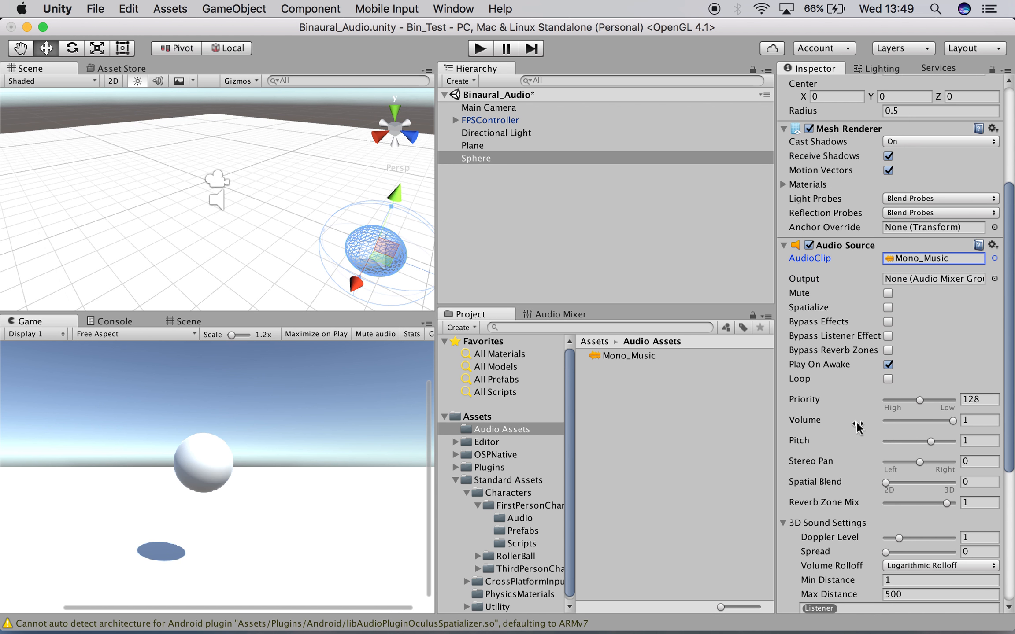
pyautogui.click(888, 291)
pyautogui.scroll(-3, 923, 377)
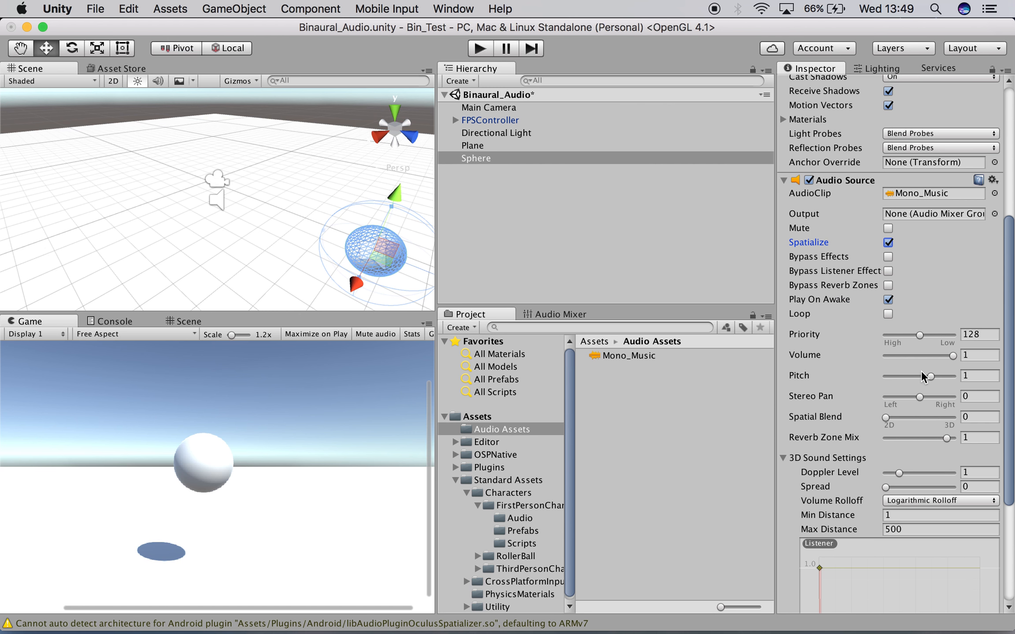
pyautogui.click(888, 314)
pyautogui.scroll(-4, 889, 384)
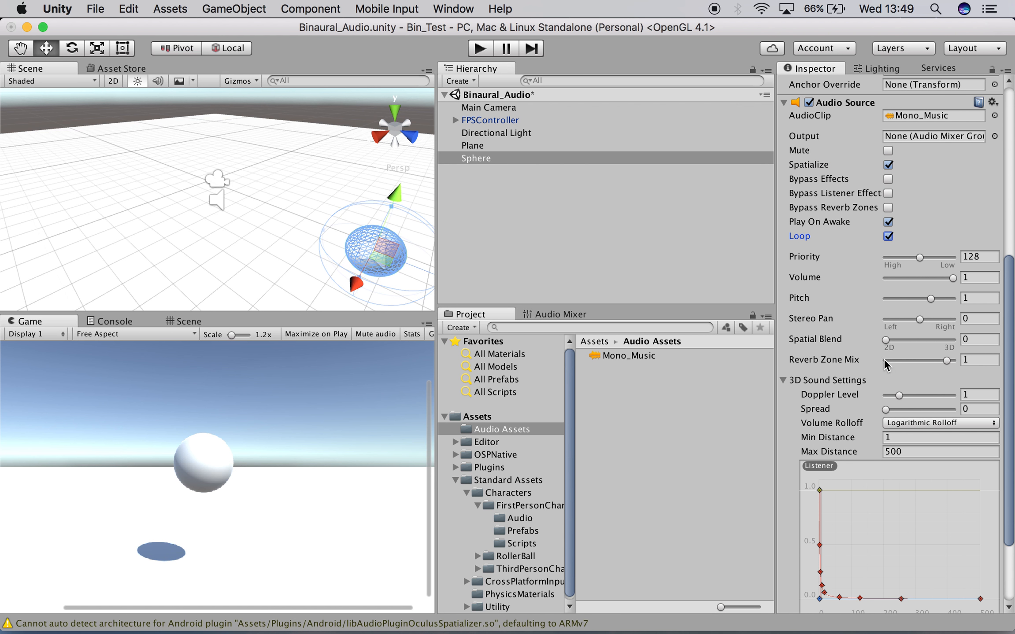
pyautogui.moveTo(885, 340); pyautogui.dragTo(951, 348)
# - Switch the Sphere's Audio Source to Custom Rolloff and set its Max Distance to 1.83
pyautogui.scroll(-5, 945, 350)
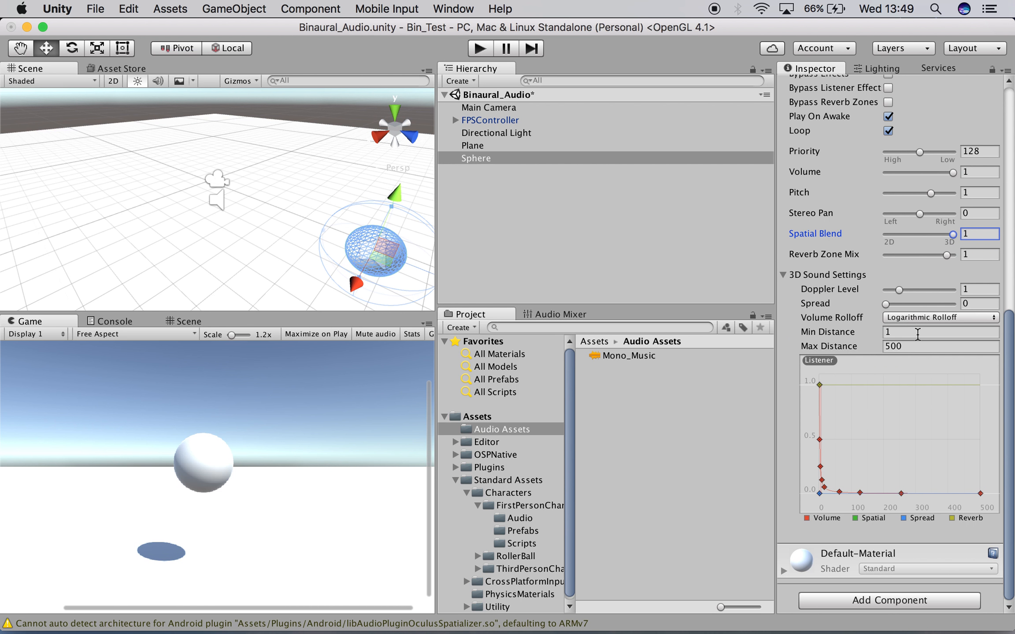
pyautogui.click(910, 327)
pyautogui.click(930, 344)
pyautogui.click(908, 348)
pyautogui.doubleClick(908, 348)
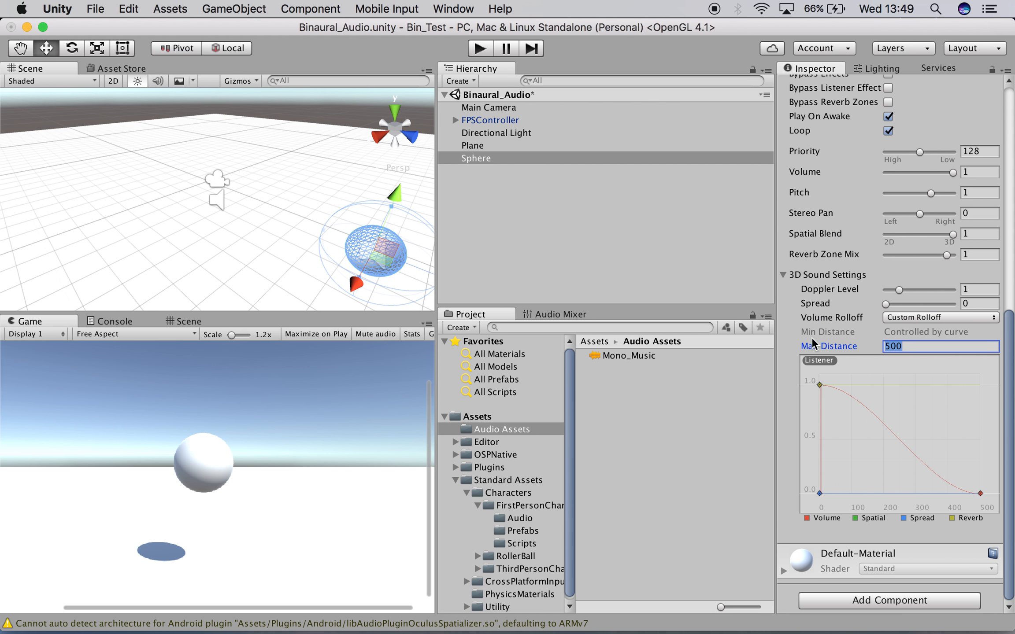
pyautogui.write('1')
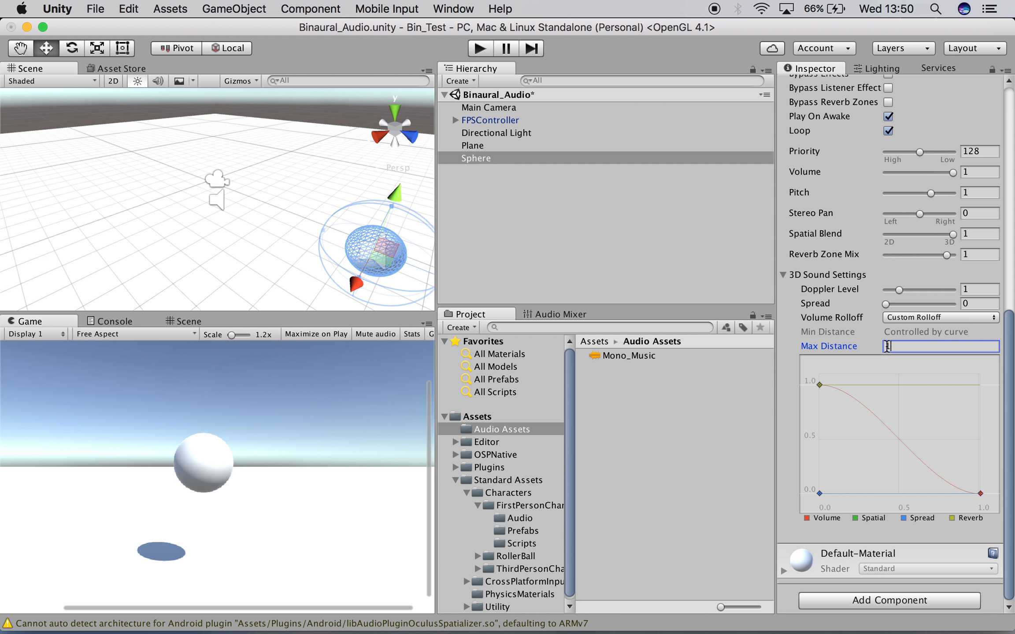
pyautogui.press('Return')
pyautogui.click(902, 348)
pyautogui.moveTo(879, 346); pyautogui.dragTo(895, 391)
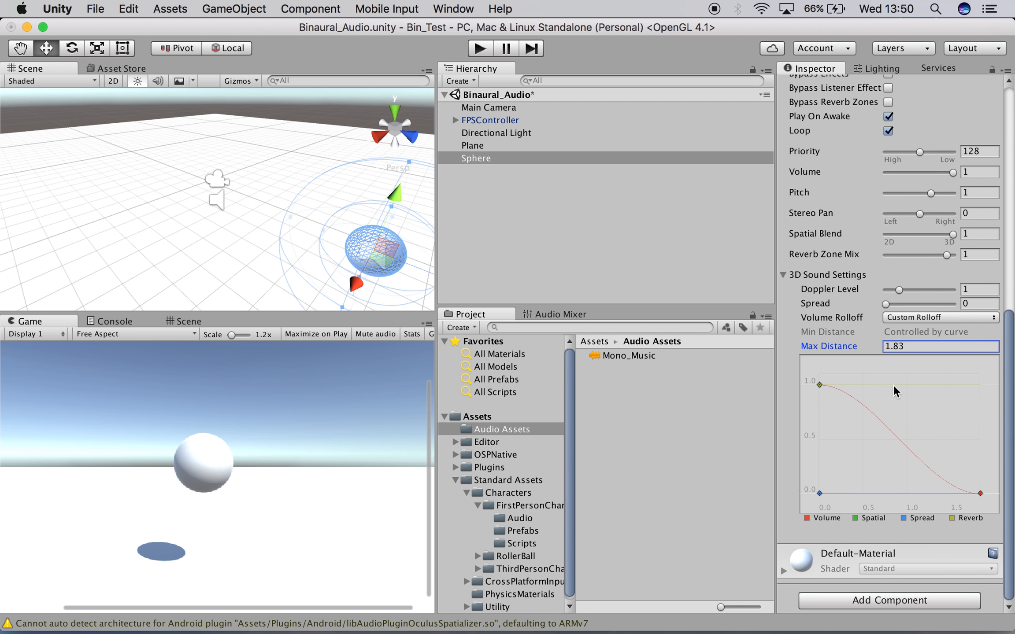
# - Add an ONSP Audio Source component to the Sphere
pyautogui.click(866, 603)
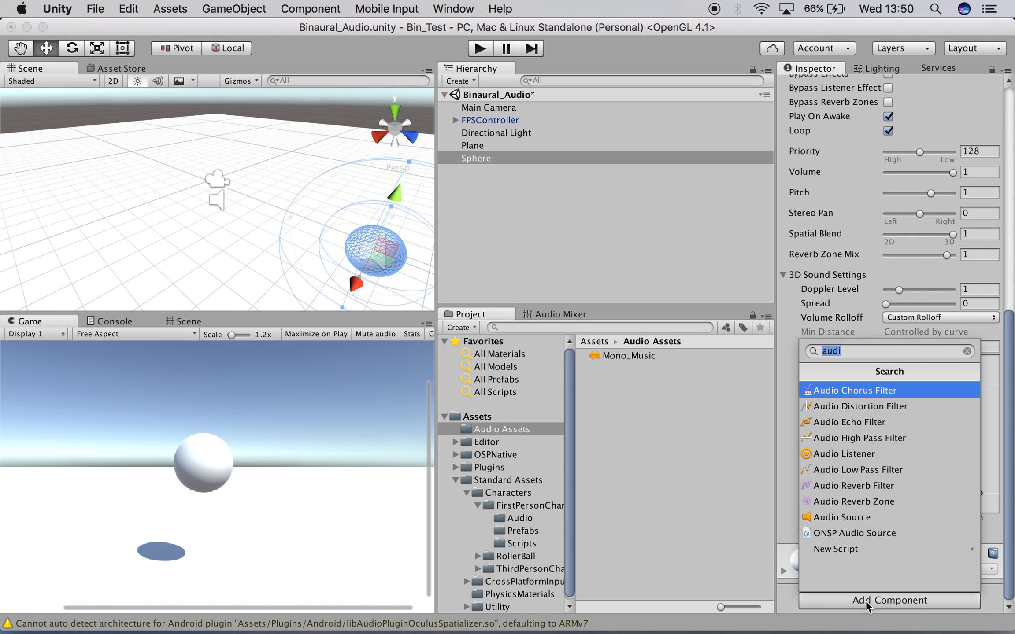
pyautogui.write('on')
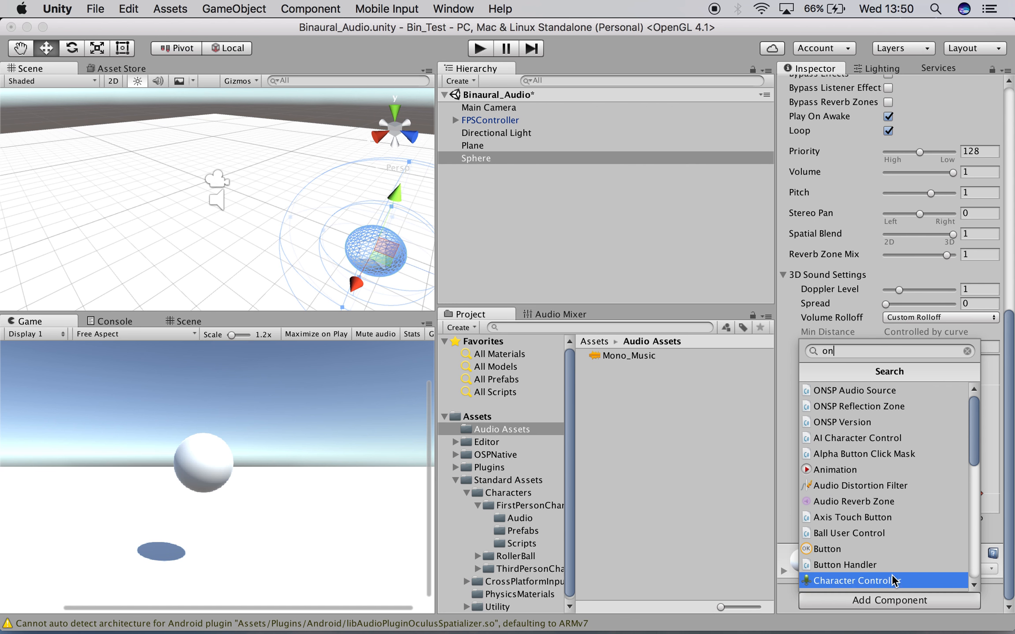
pyautogui.click(884, 392)
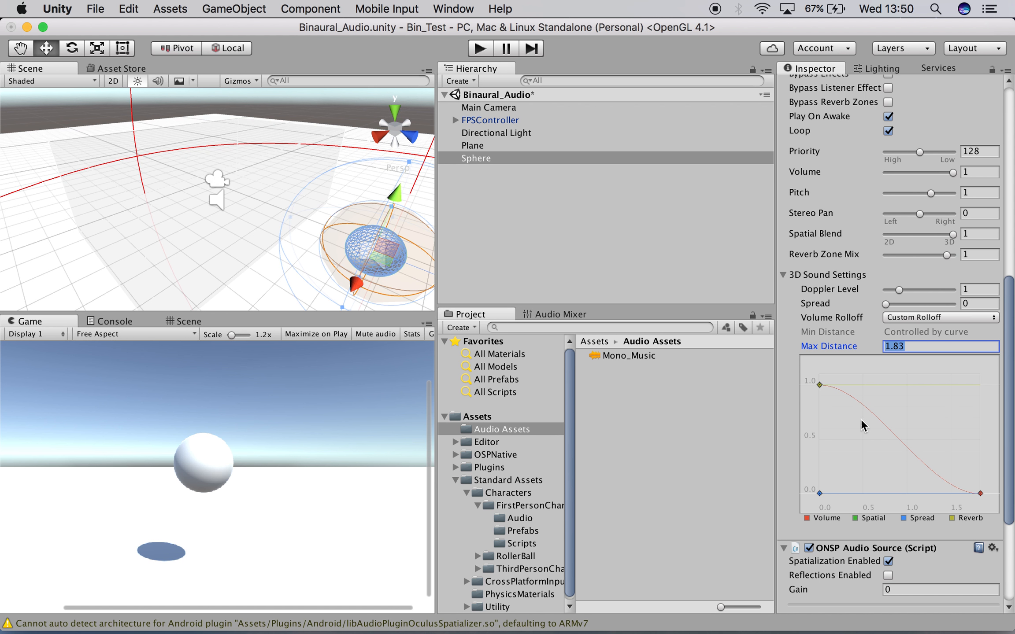
# - Set the ONSP Audio Source's attenuation range to a minimum of 1.4 and a maximum of 3.93 meters
pyautogui.scroll(-3, 850, 446)
pyautogui.scroll(-5, 851, 446)
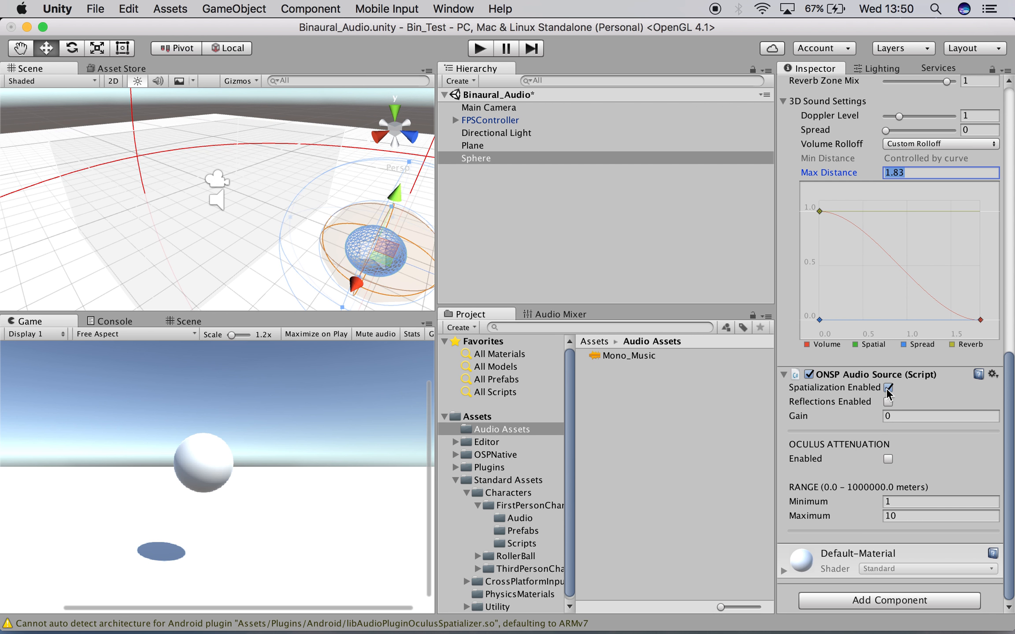
pyautogui.click(877, 504)
pyautogui.moveTo(876, 504); pyautogui.dragTo(749, 523)
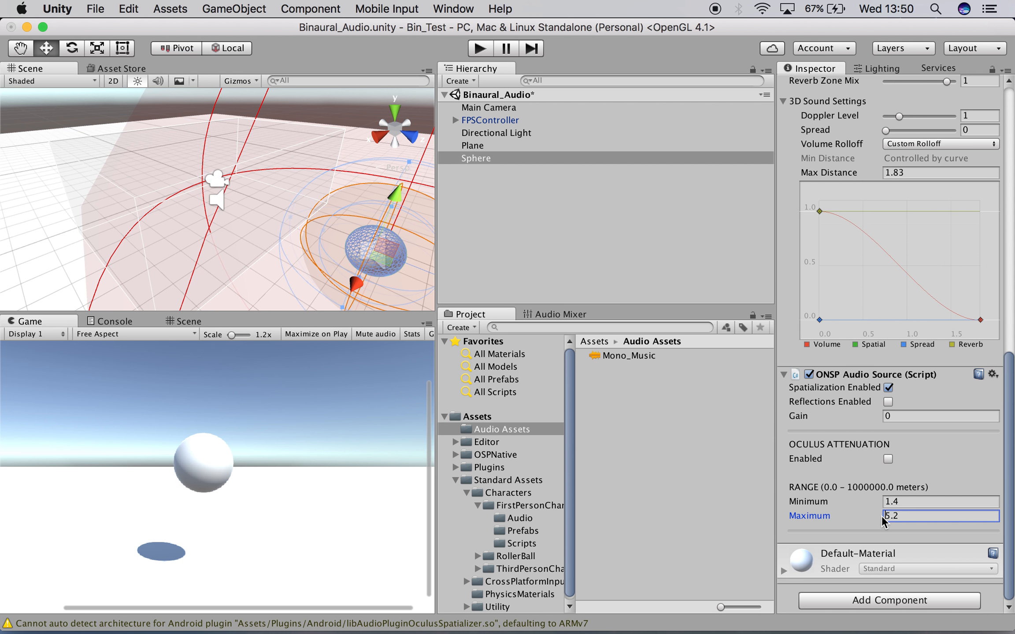
pyautogui.moveTo(883, 522); pyautogui.dragTo(866, 519)
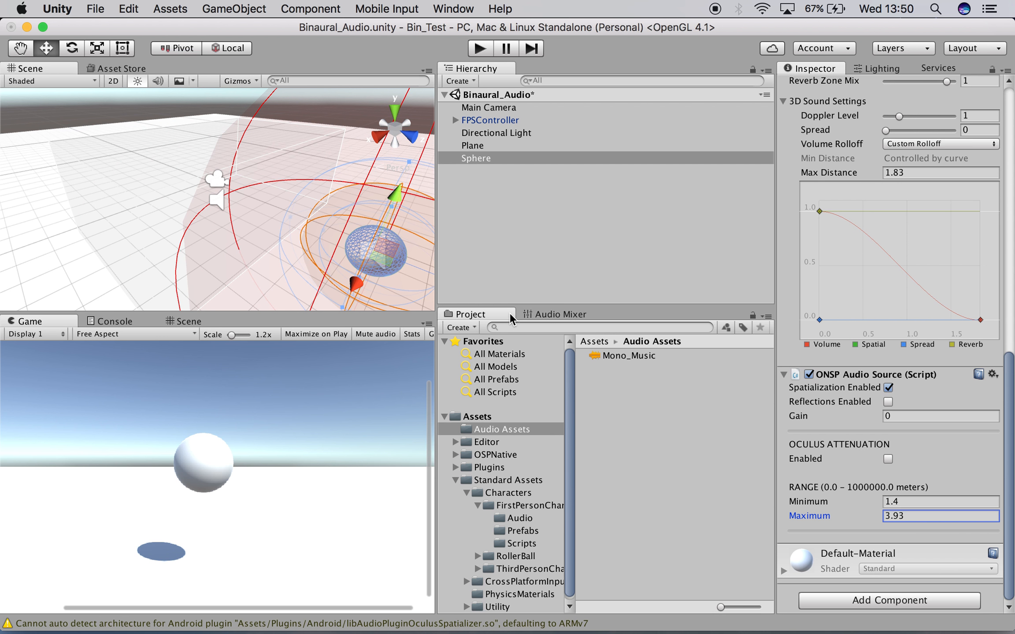
pyautogui.scroll(-8, 225, 229)
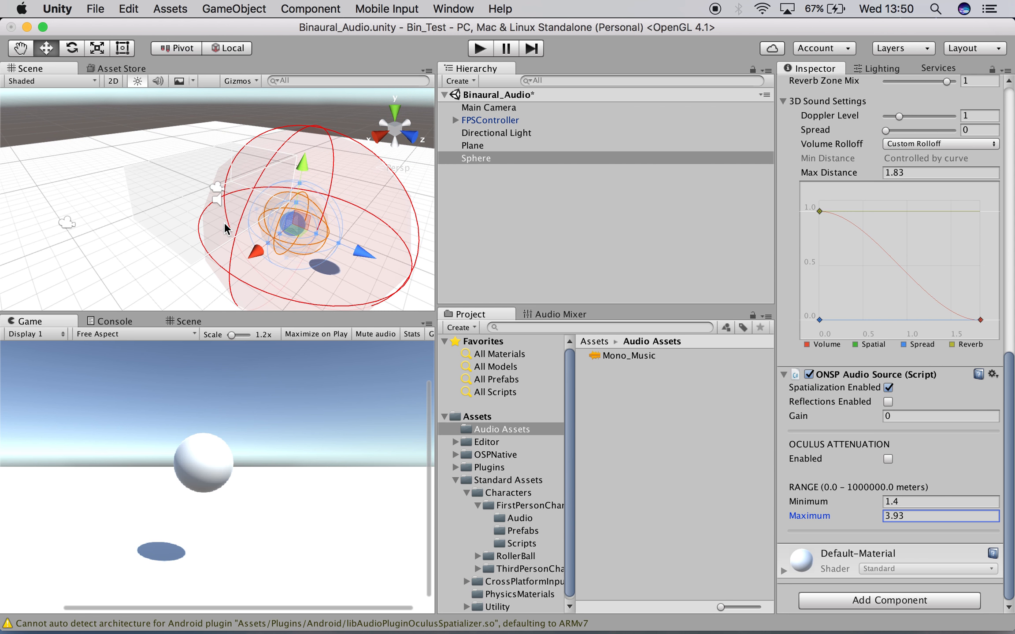
# - Examine the FPSController's components, including its Audio Source settings
pyautogui.doubleClick(503, 120)
pyautogui.scroll(-5, 301, 203)
pyautogui.scroll(-3, 300, 203)
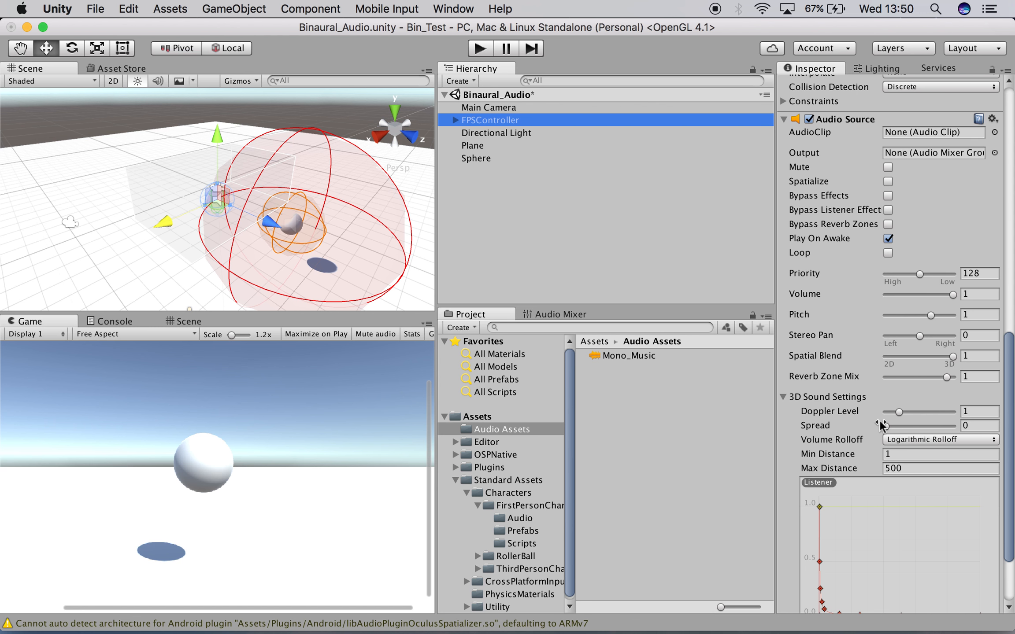
pyautogui.scroll(-3, 881, 427)
pyautogui.scroll(10, 881, 426)
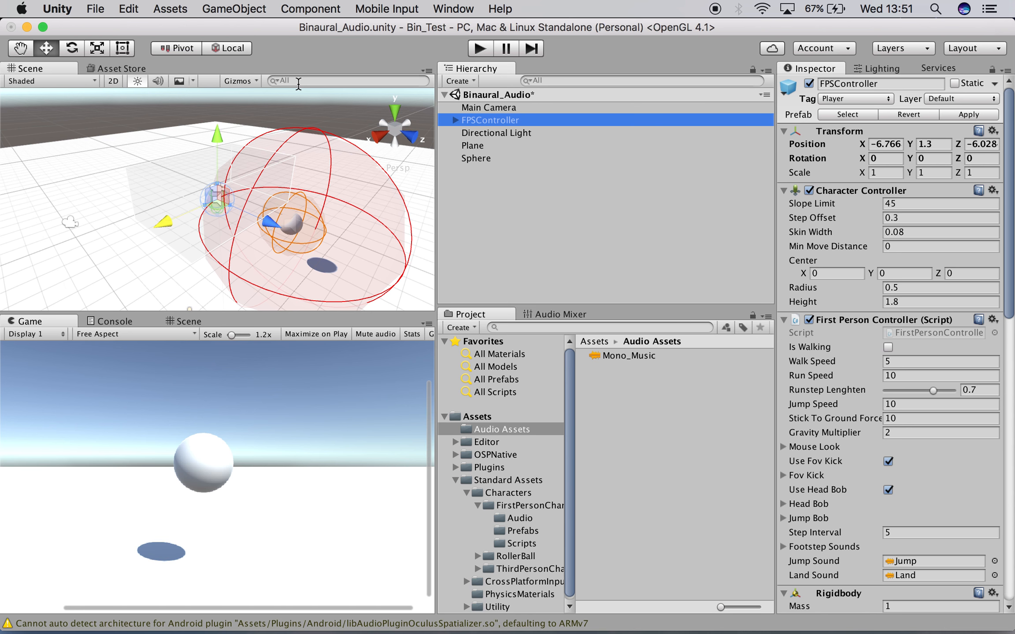
# - Collapse the Standard Assets folder in the project's folder tree
pyautogui.click(444, 416)
pyautogui.click(445, 416)
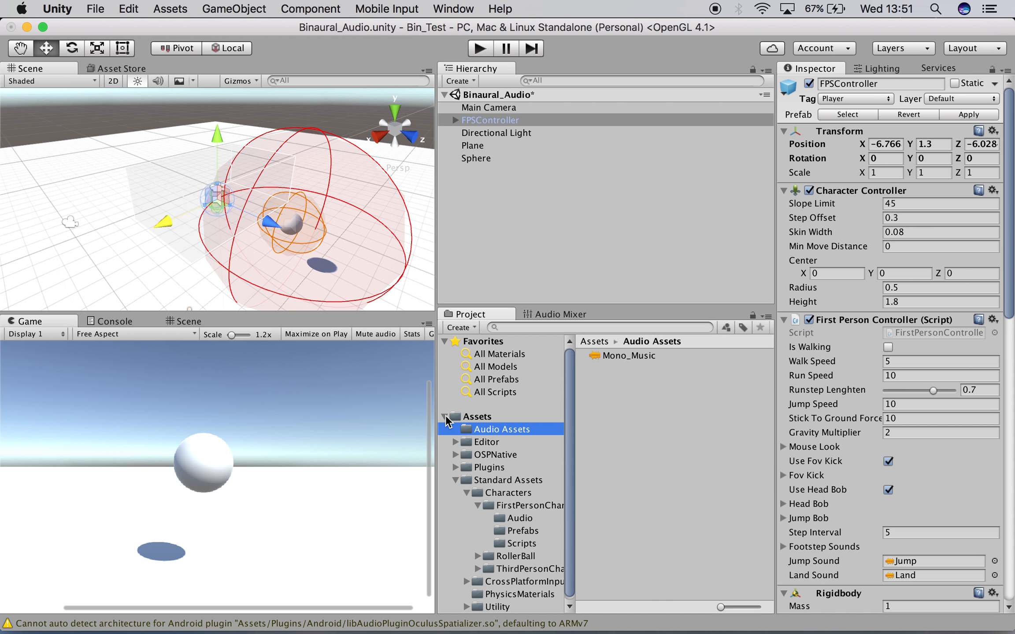
pyautogui.click(455, 479)
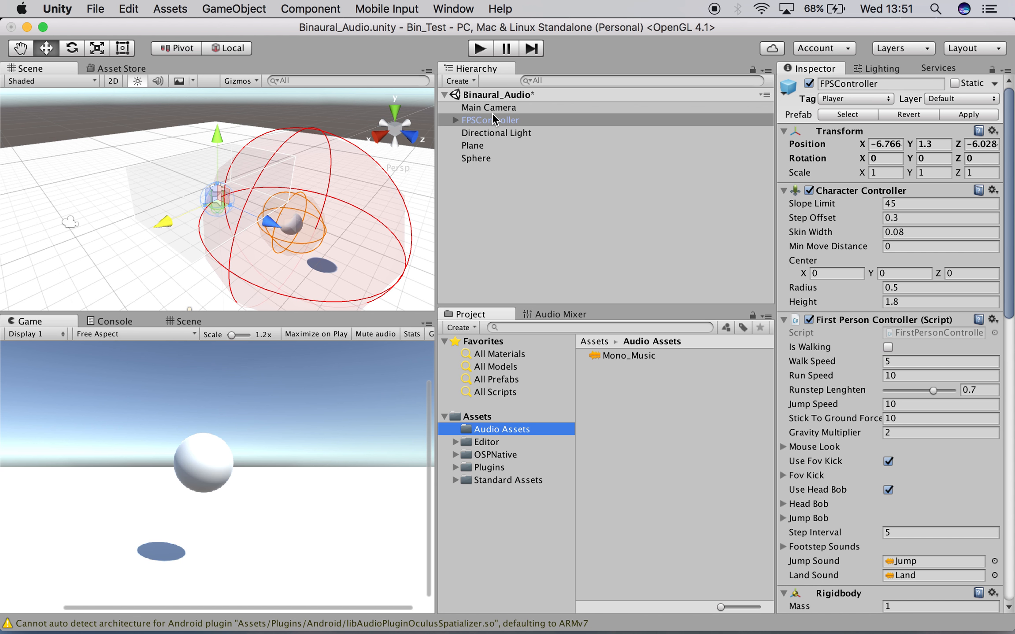
# - Check the Audio Listener state on the Main Camera and on the FPSController
pyautogui.click(475, 107)
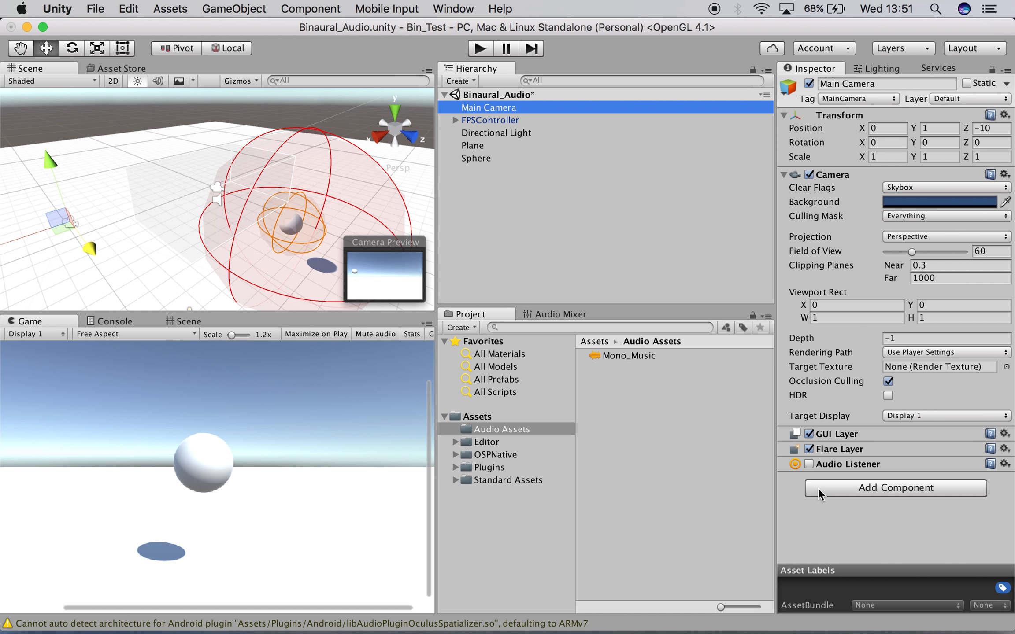
pyautogui.click(483, 121)
pyautogui.scroll(-15, 907, 463)
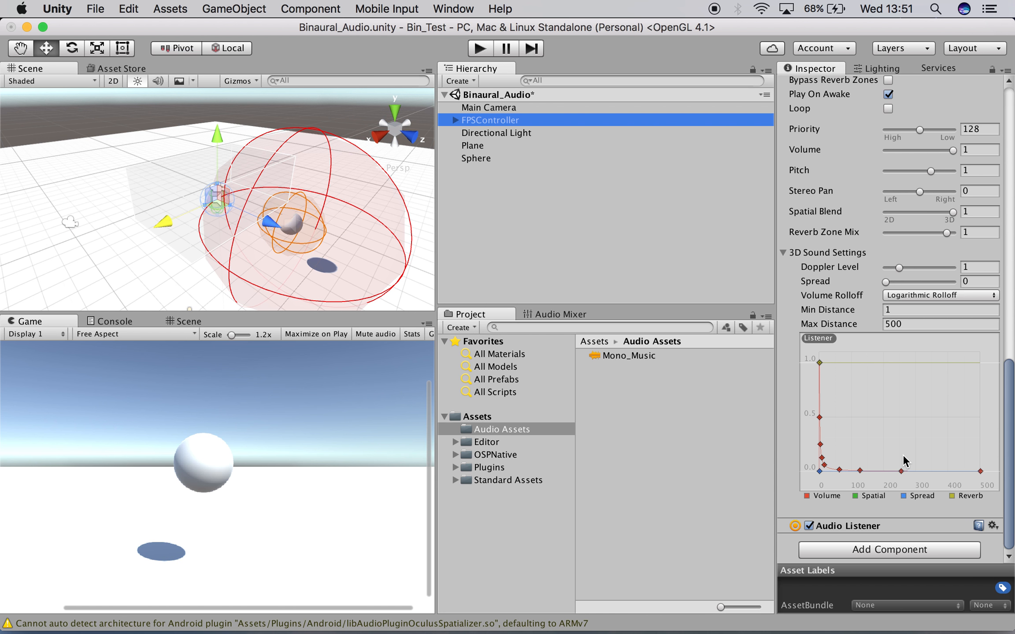
pyautogui.scroll(10, 806, 538)
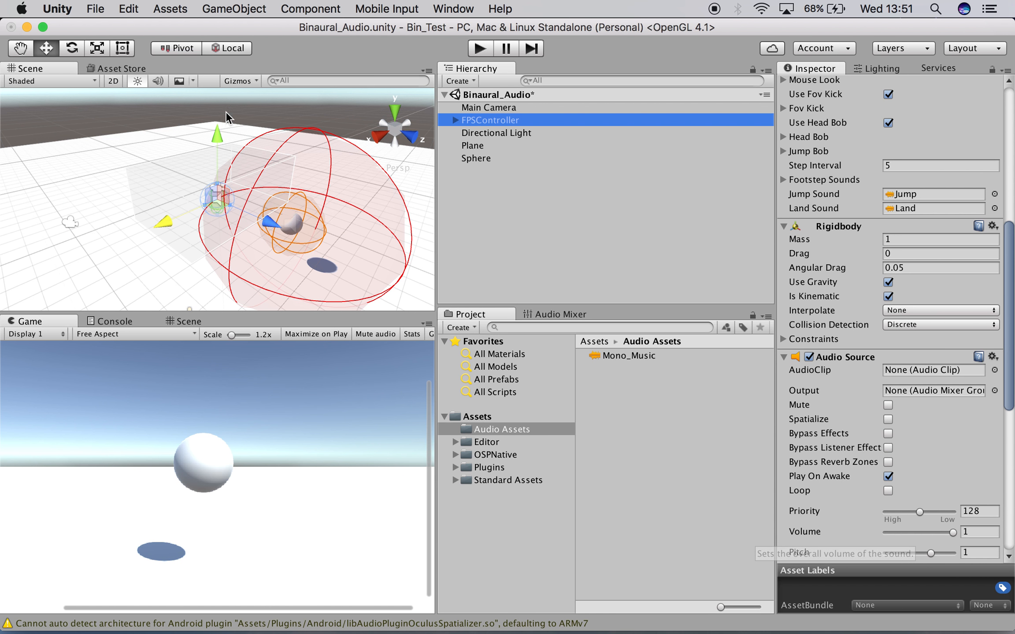
# - Open the project's Audio settings to check the Spatializer Plugin selection
pyautogui.click(170, 9)
pyautogui.moveTo(120, 8)
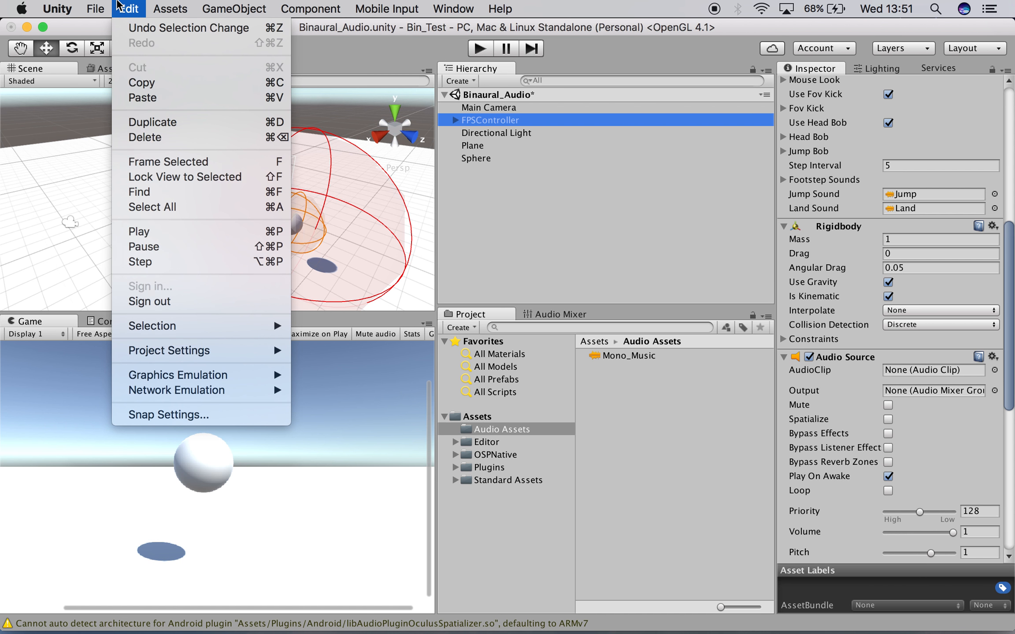
pyautogui.moveTo(160, 353)
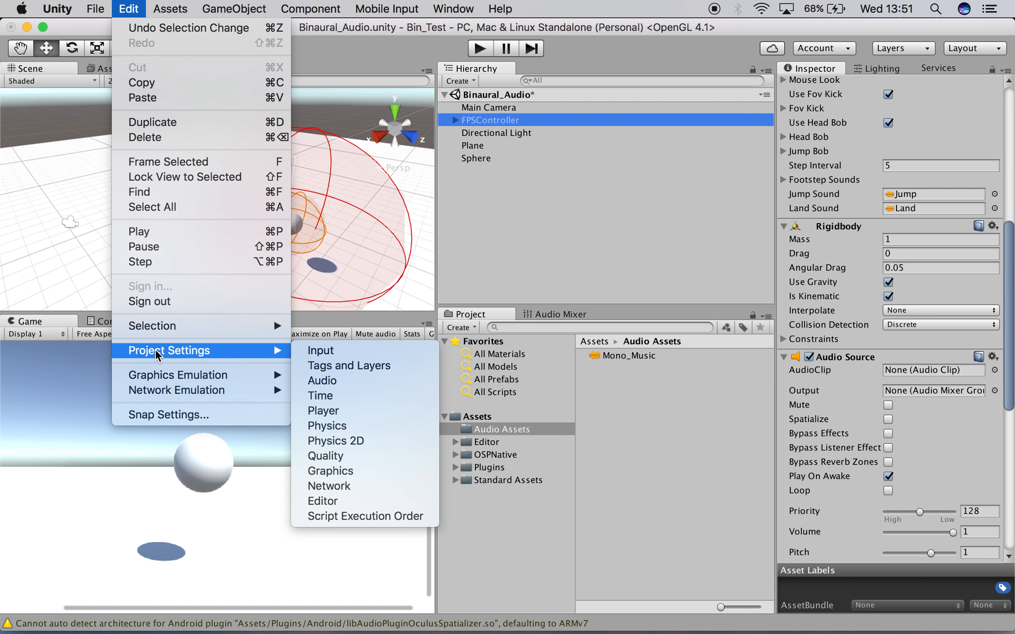
pyautogui.click(378, 391)
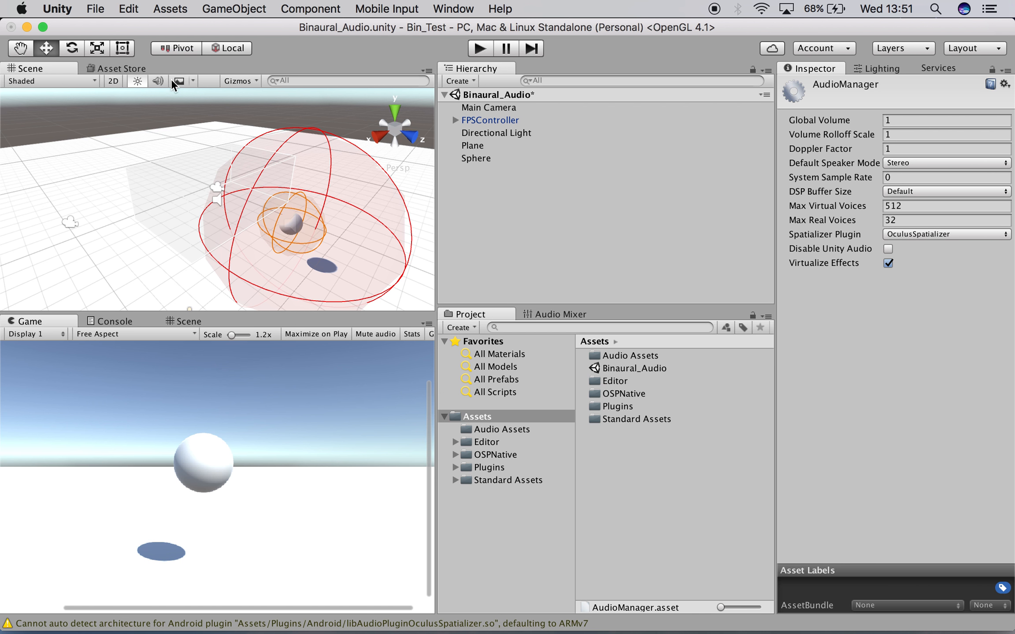
# - Select the Sphere, look up the custom package import command, uncover the desktop files and restore the editor window
pyautogui.click(477, 158)
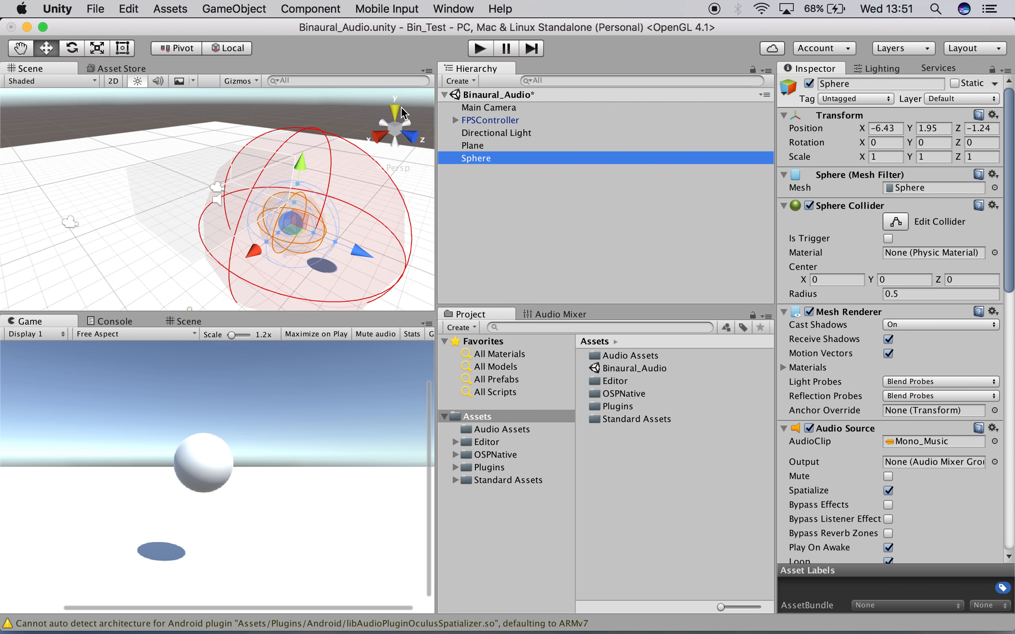
pyautogui.moveTo(416, 629)
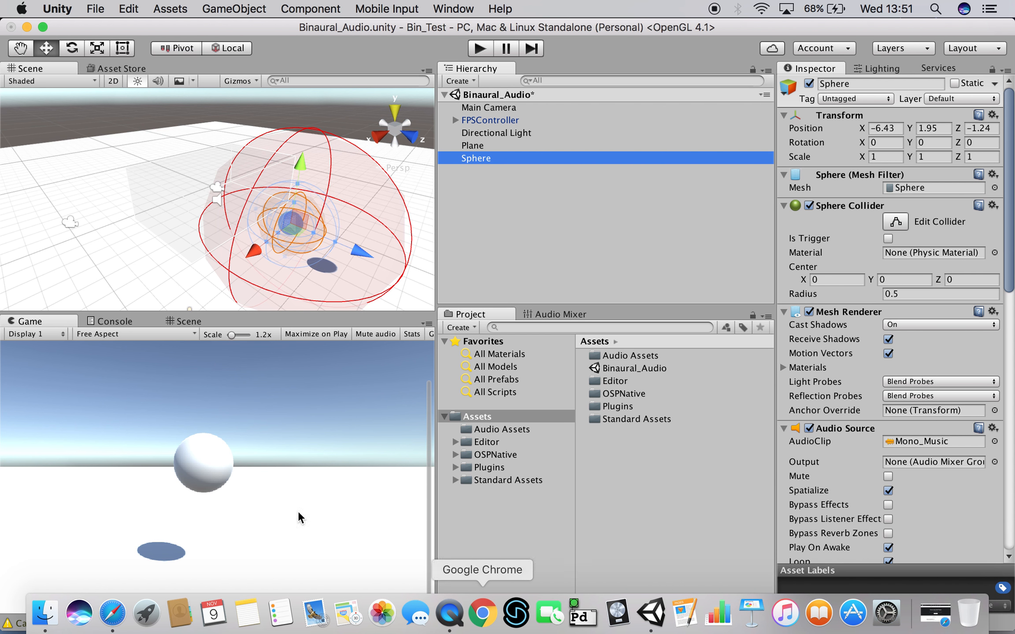
pyautogui.click(165, 10)
pyautogui.moveTo(177, 137)
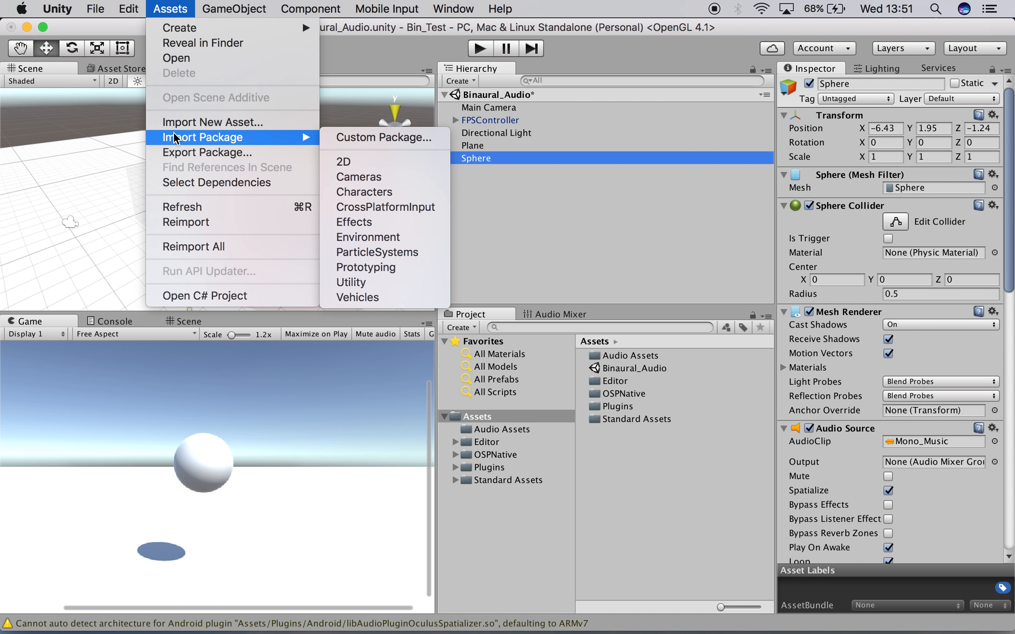
pyautogui.click(375, 138)
pyautogui.press('F11')
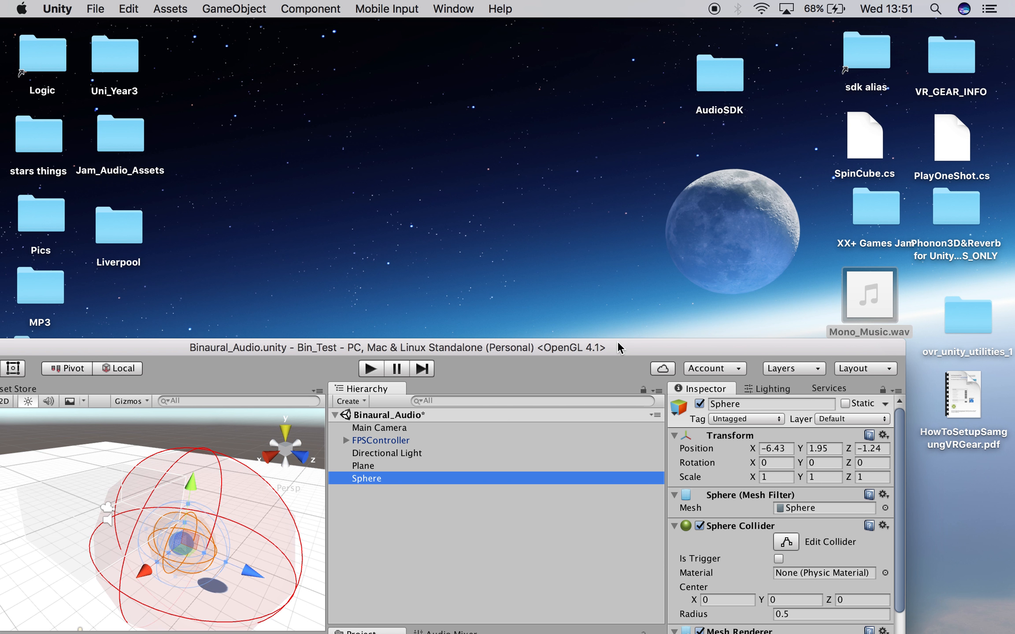
pyautogui.press('F11')
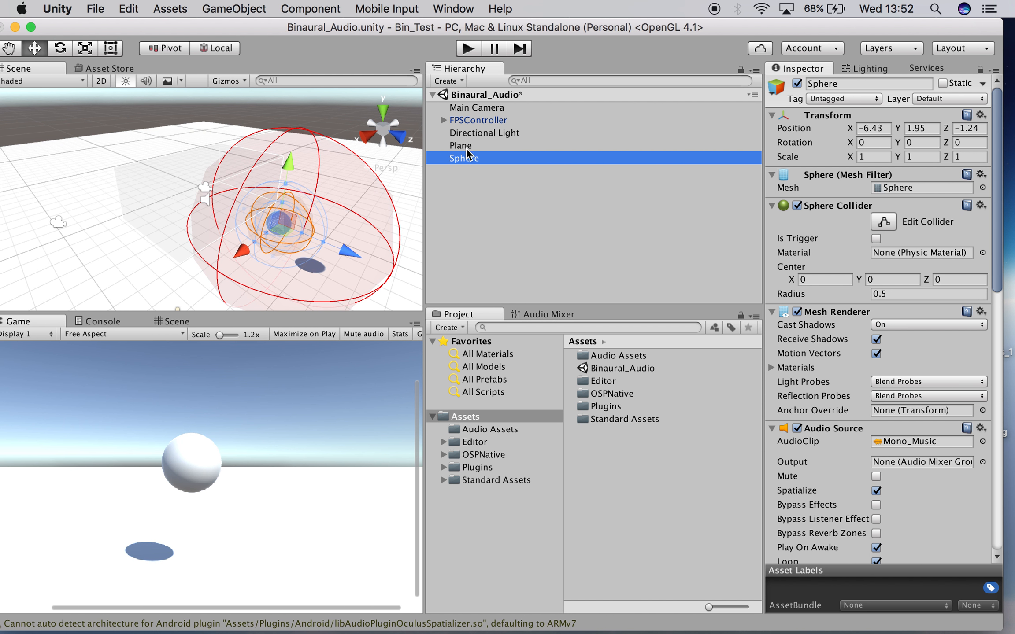
# - Return to the project's Audio settings and review the chosen Spatializer Plugin again
pyautogui.click(128, 8)
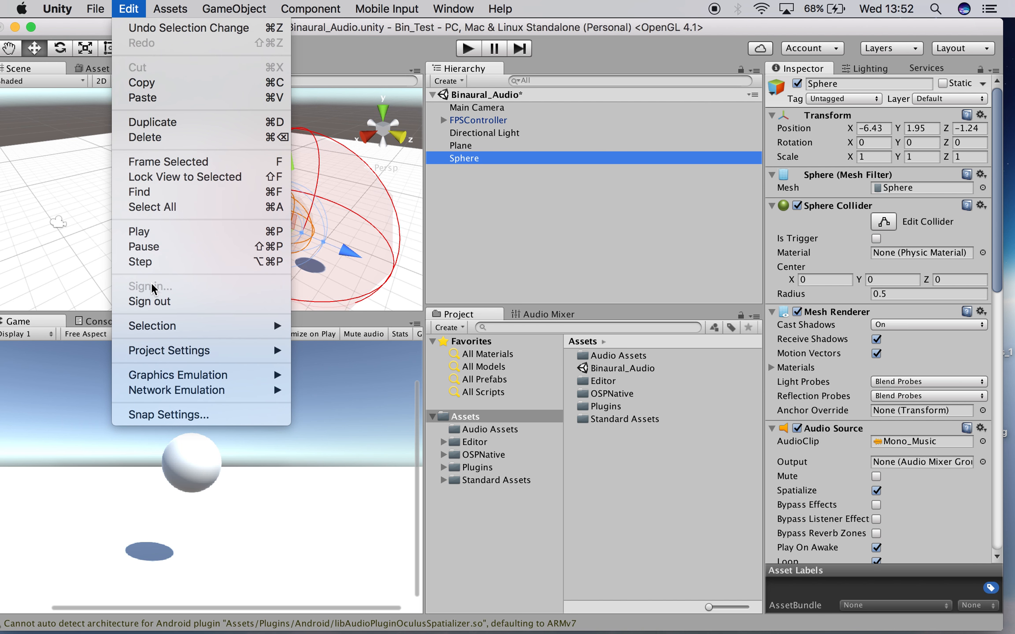
pyautogui.moveTo(184, 351)
pyautogui.click(326, 380)
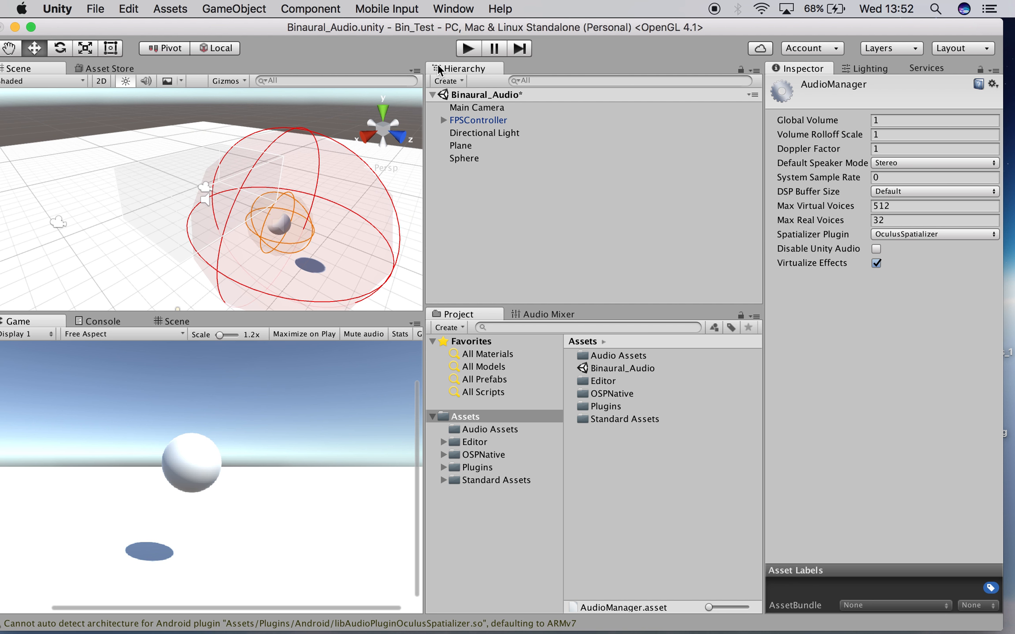
# - Review the Sphere's Audio Source and ONSP Audio Source settings and run the scene in Play mode
pyautogui.click(454, 156)
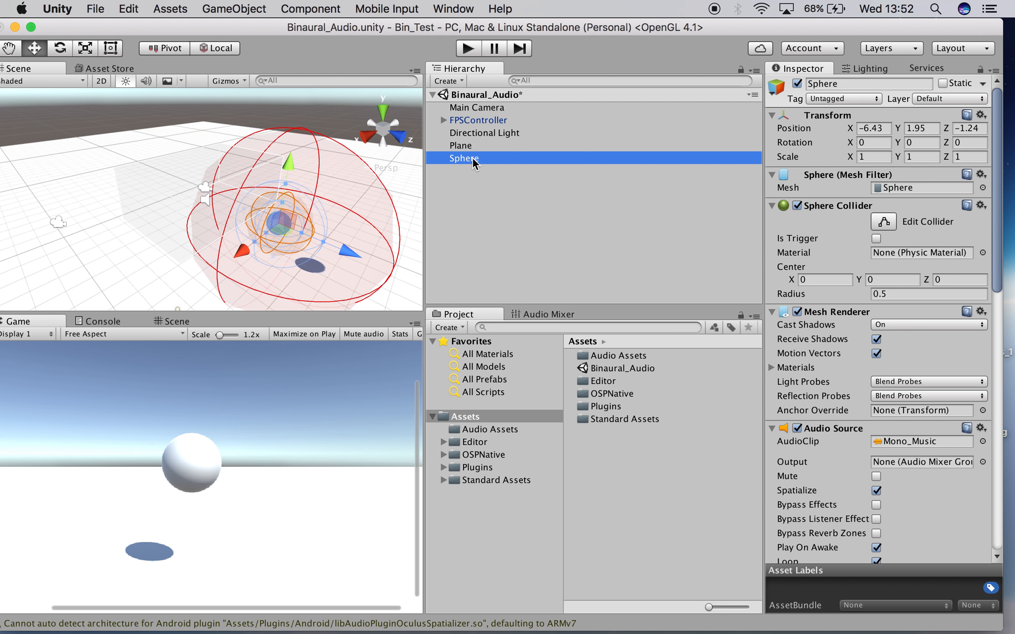
pyautogui.scroll(-2, 842, 442)
pyautogui.scroll(-3, 843, 443)
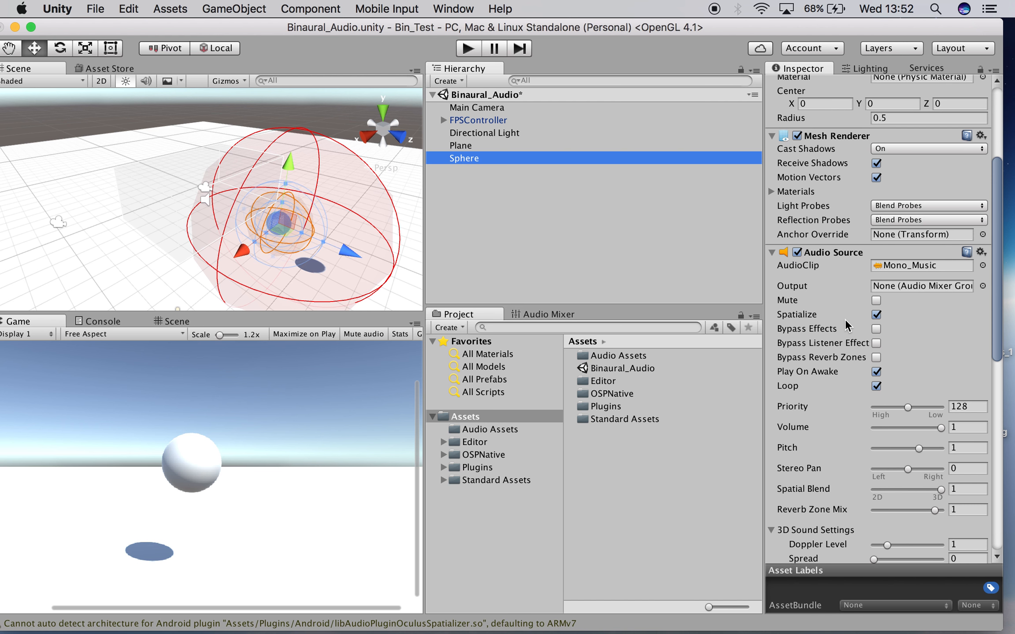
pyautogui.scroll(-1, 891, 394)
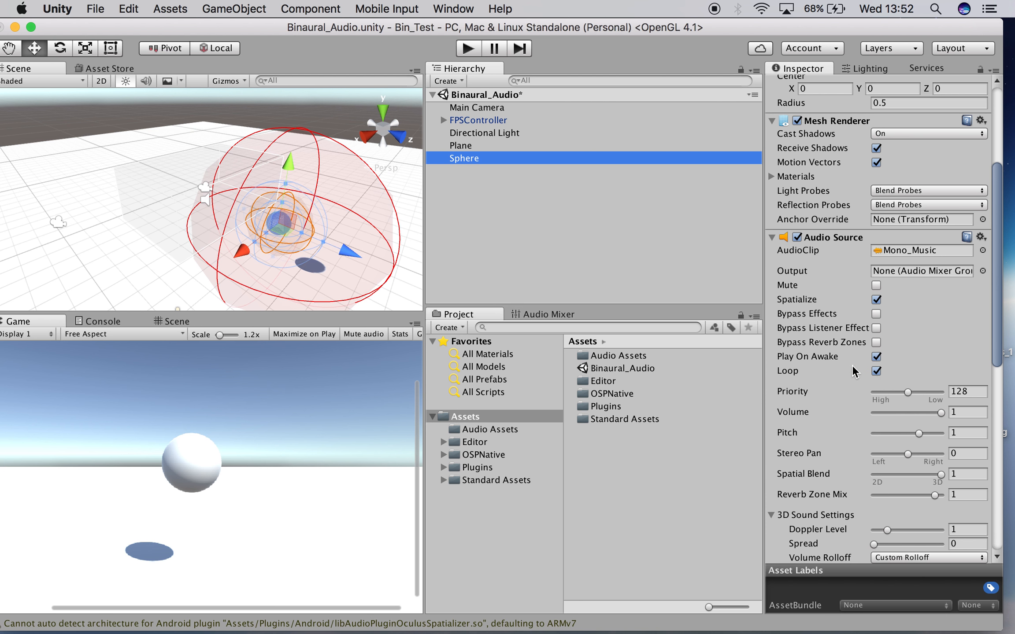
pyautogui.scroll(-6, 926, 371)
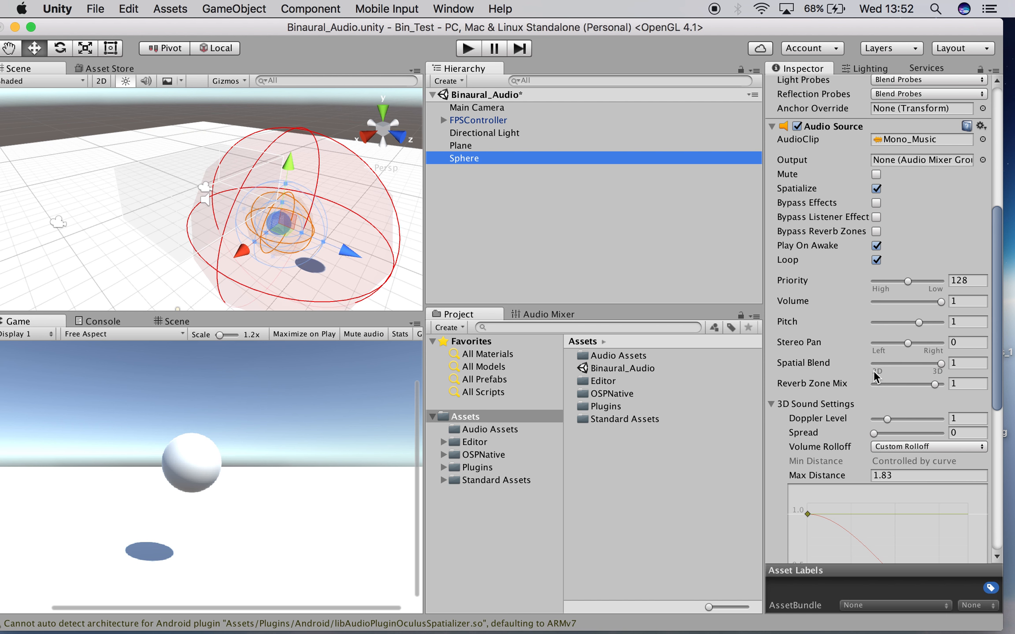
pyautogui.scroll(-10, 959, 368)
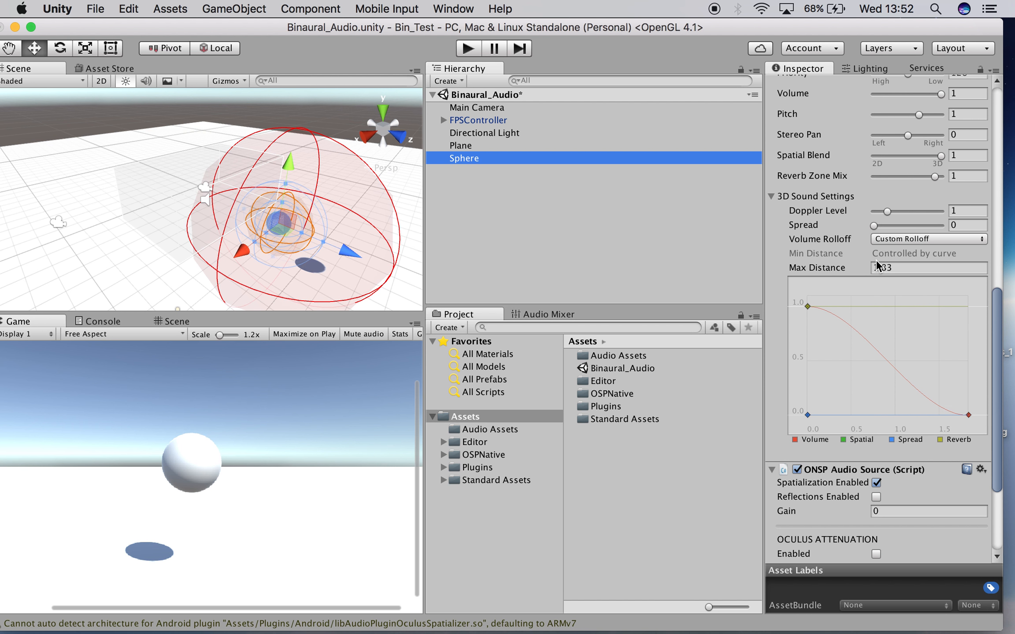
pyautogui.scroll(-7, 907, 294)
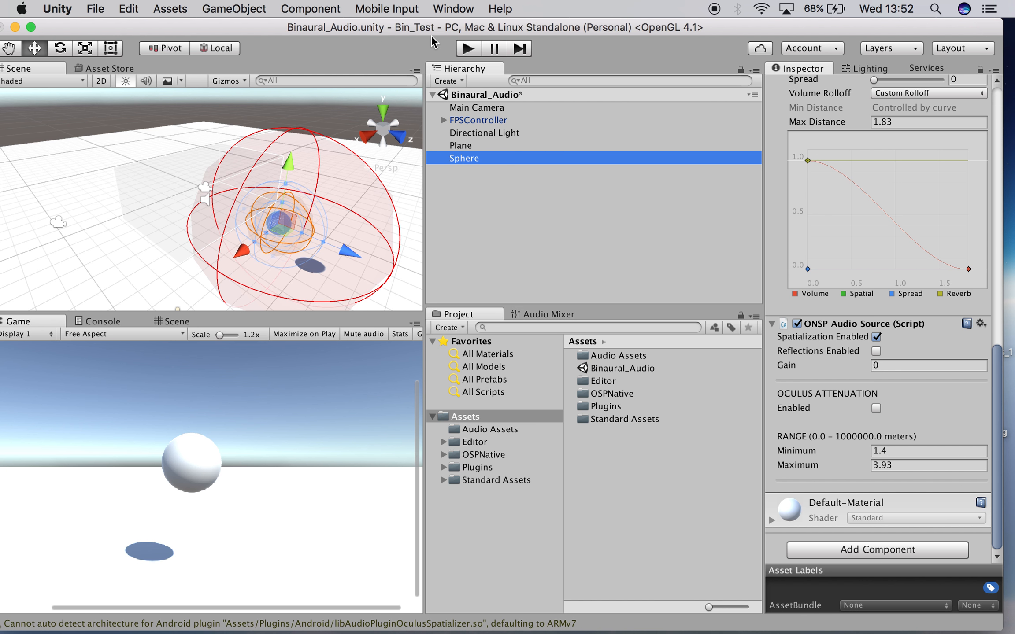
pyautogui.click(468, 48)
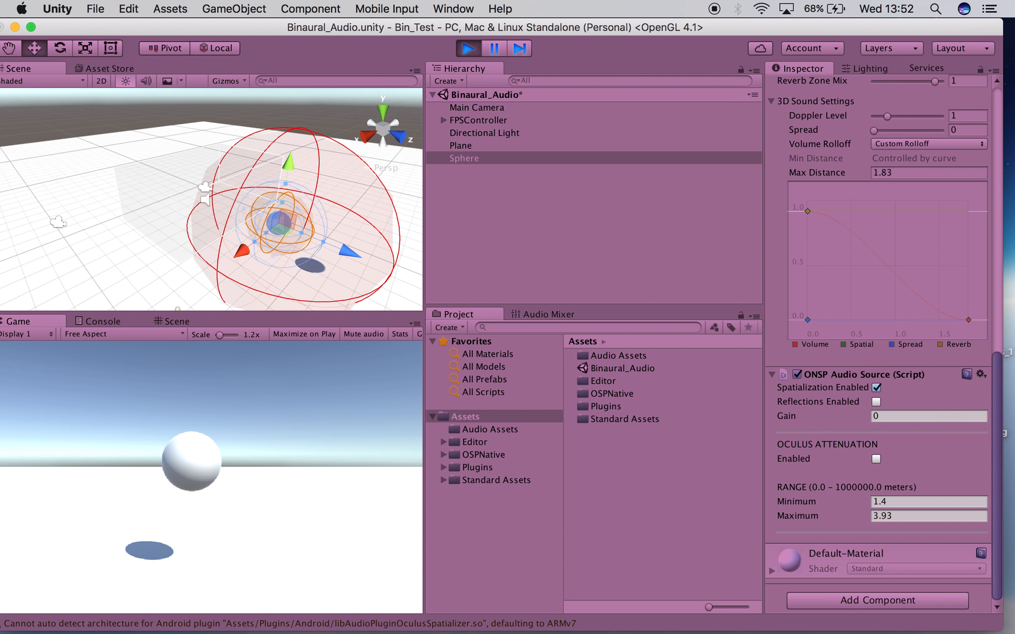
# - Walk the first-person controller up to, around and away from the sphere to test the binaural audio, and stop Play mode
pyautogui.press('w')
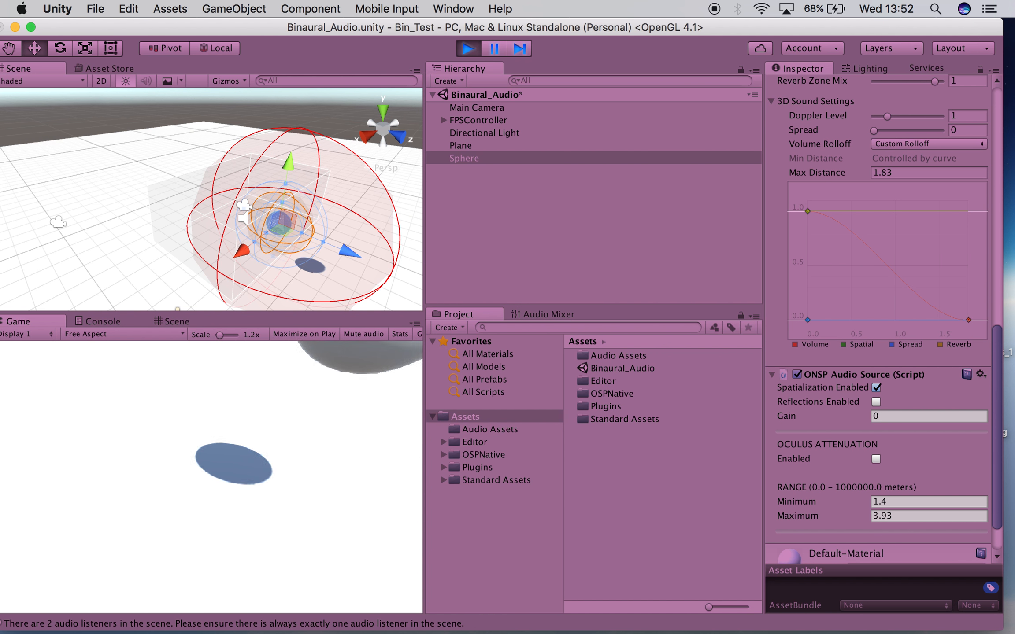
pyautogui.press('w')
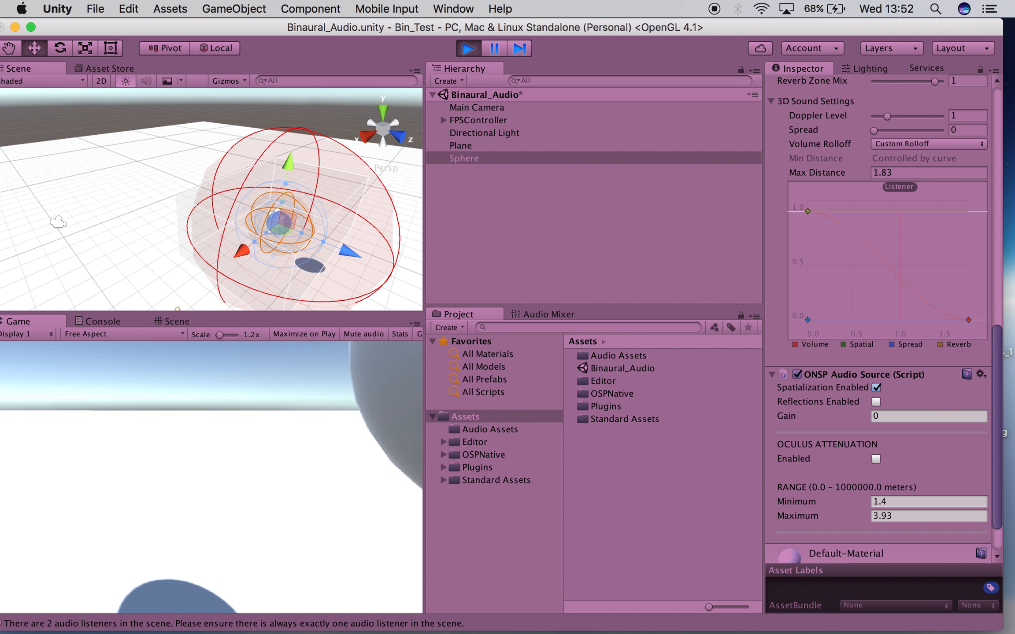
pyautogui.press('w')
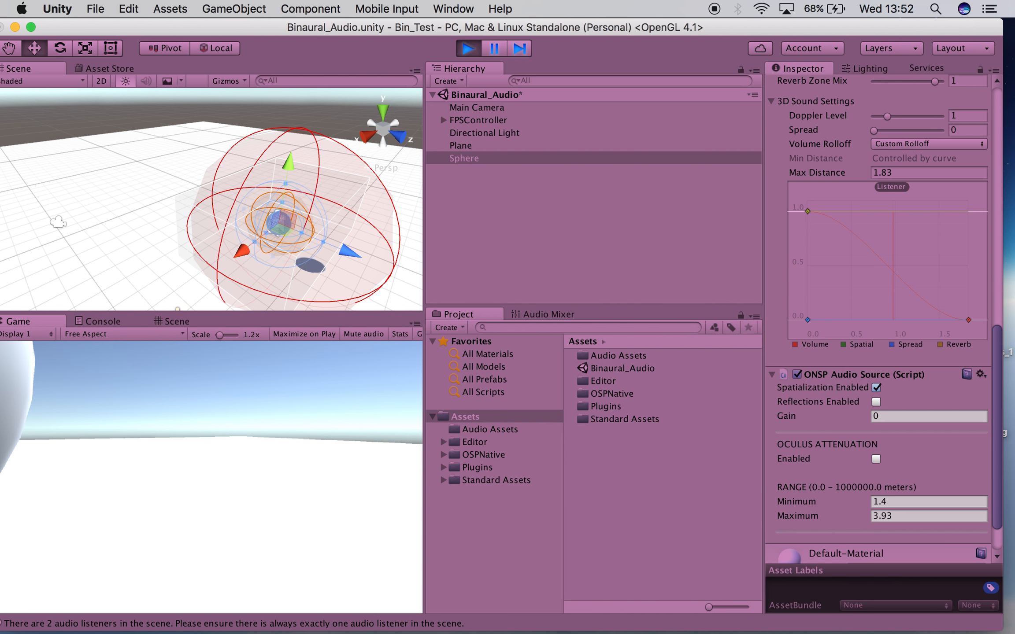
pyautogui.press('w')
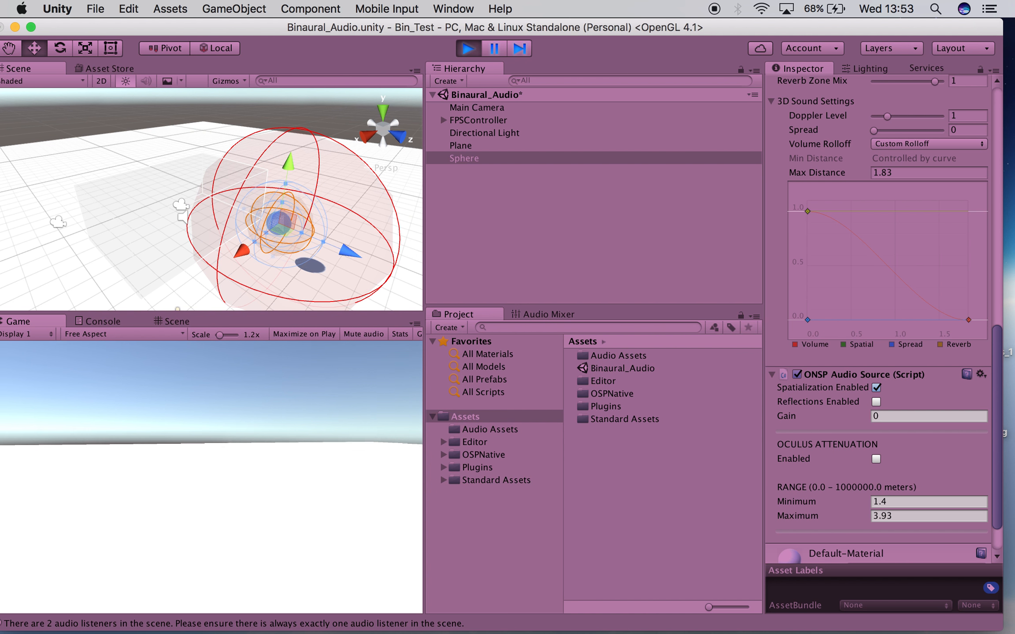
pyautogui.press('w')
pyautogui.press('w')
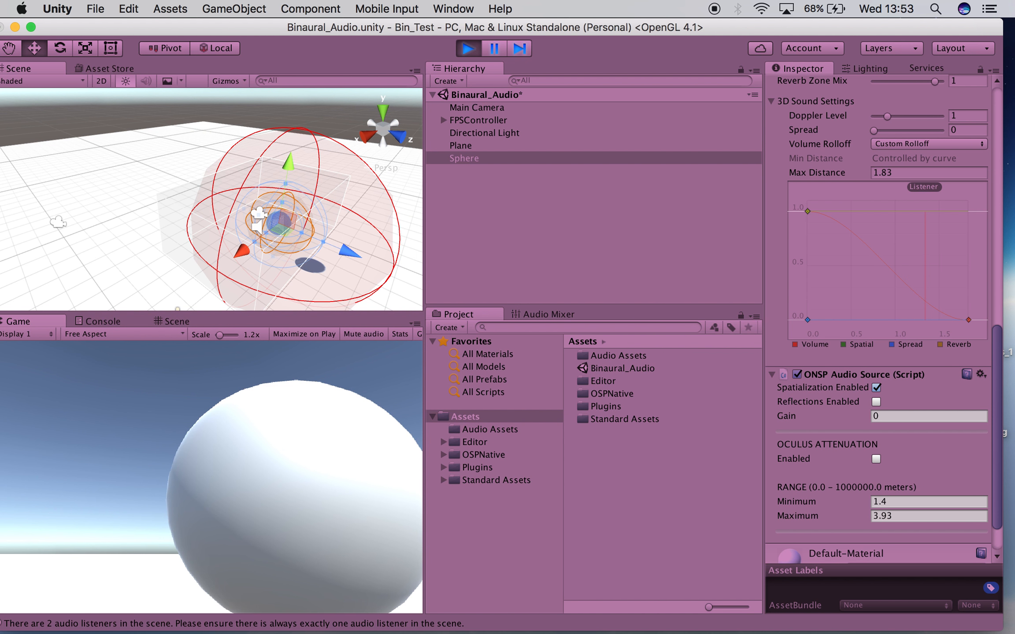
pyautogui.press('s')
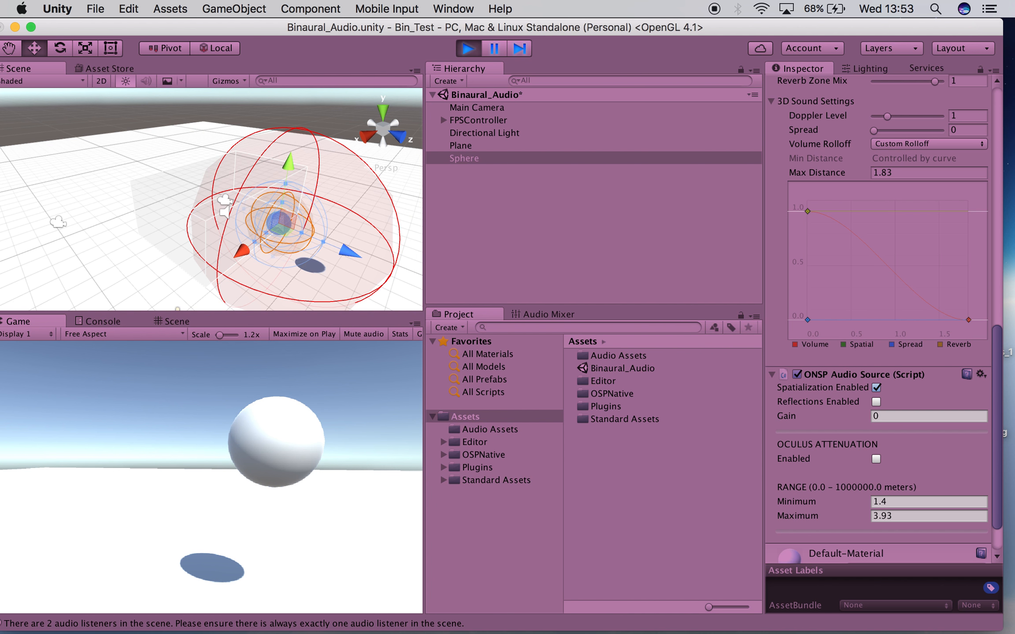
pyautogui.press('Escape')
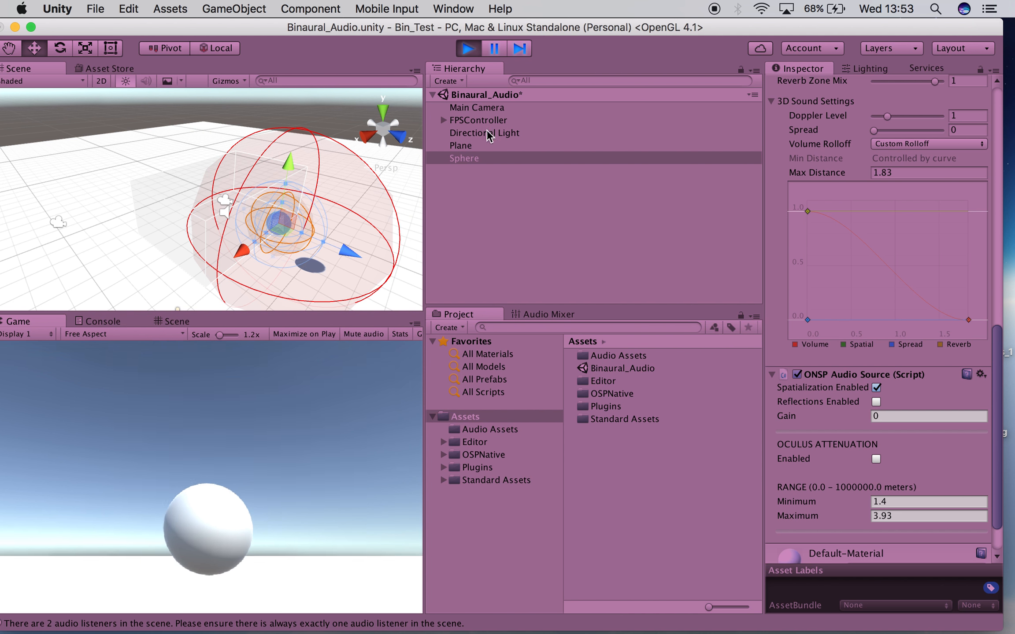
pyautogui.click(467, 49)
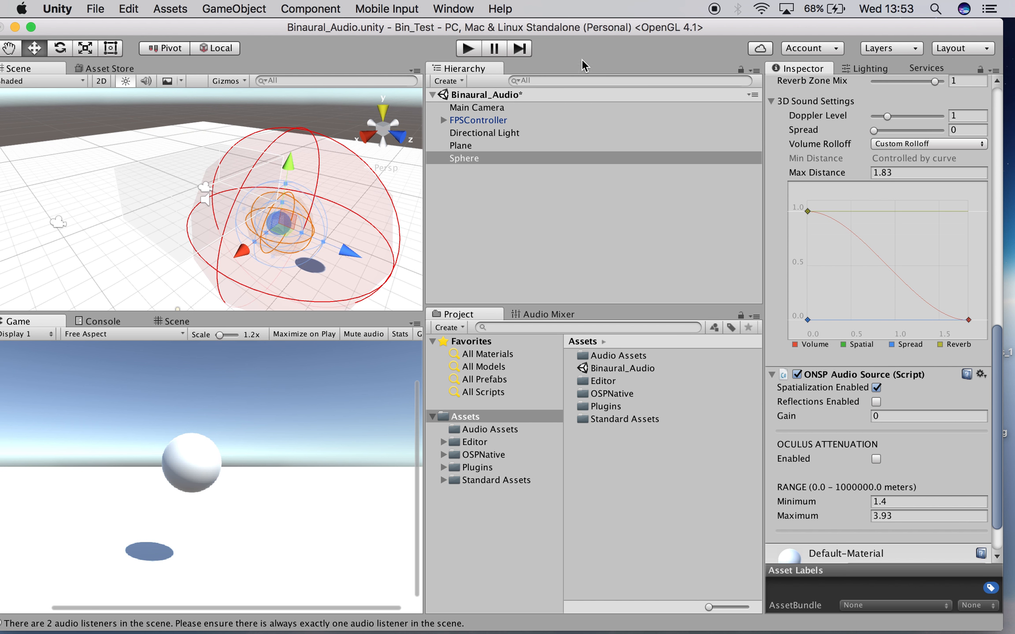
# - Select the Sphere and look up the package import options, closing them without importing anything
pyautogui.click(462, 146)
pyautogui.click(462, 167)
pyautogui.click(462, 156)
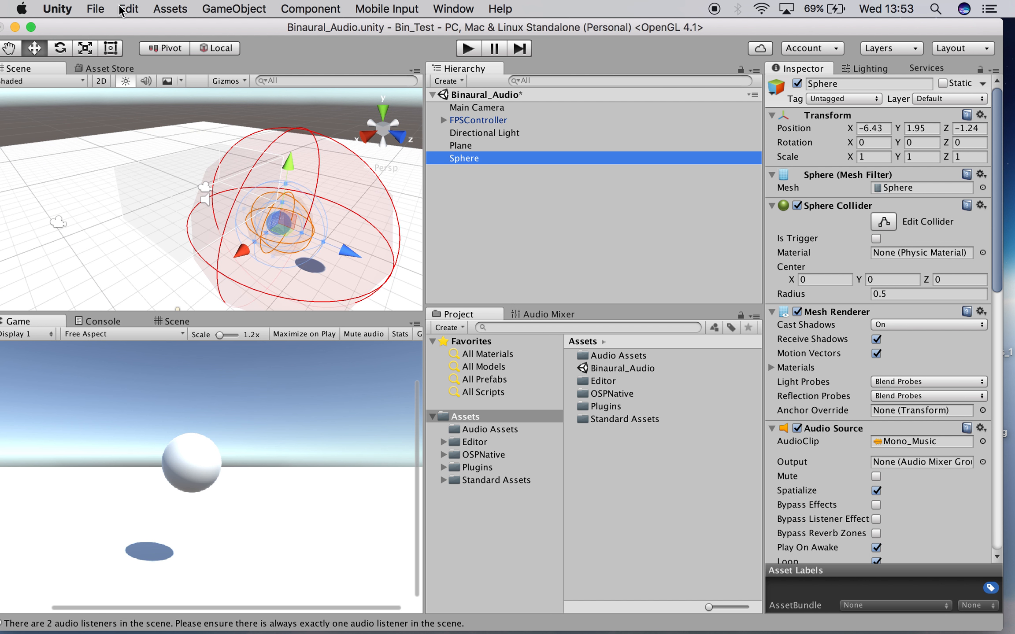
pyautogui.click(171, 10)
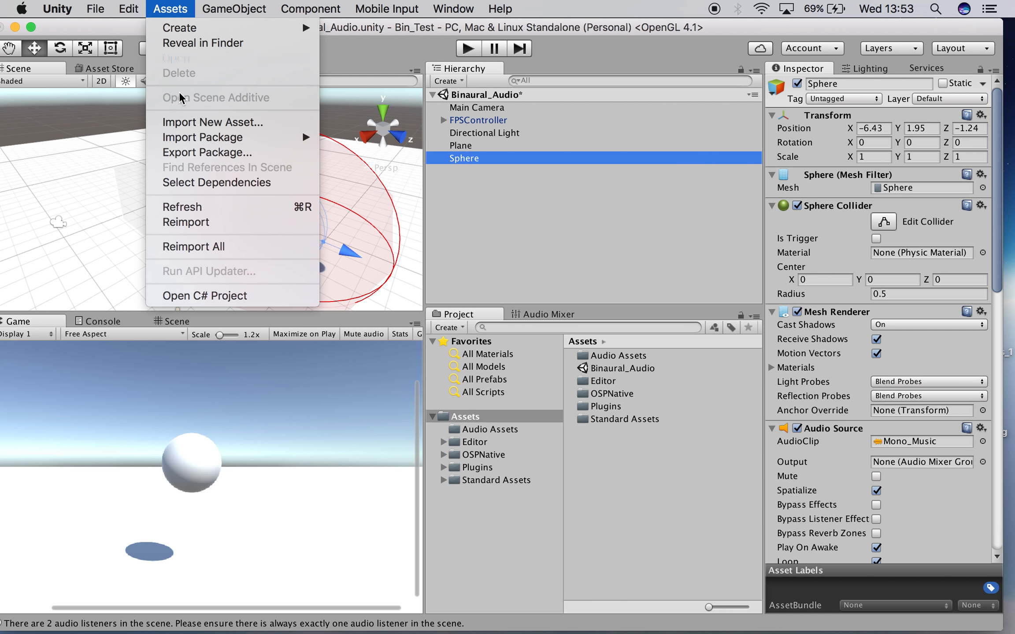
pyautogui.moveTo(226, 137)
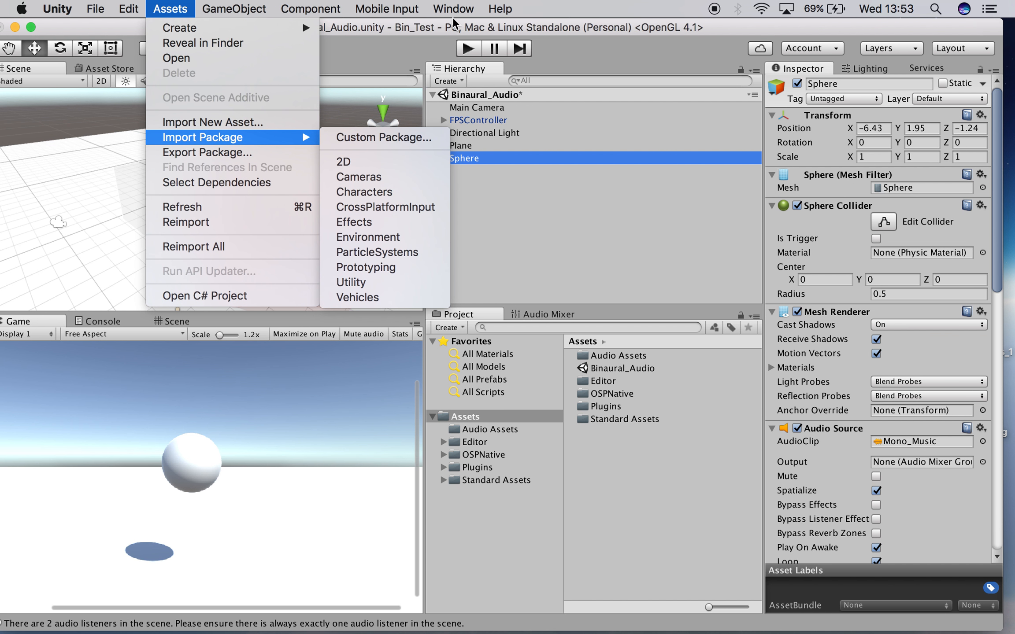
pyautogui.click(599, 53)
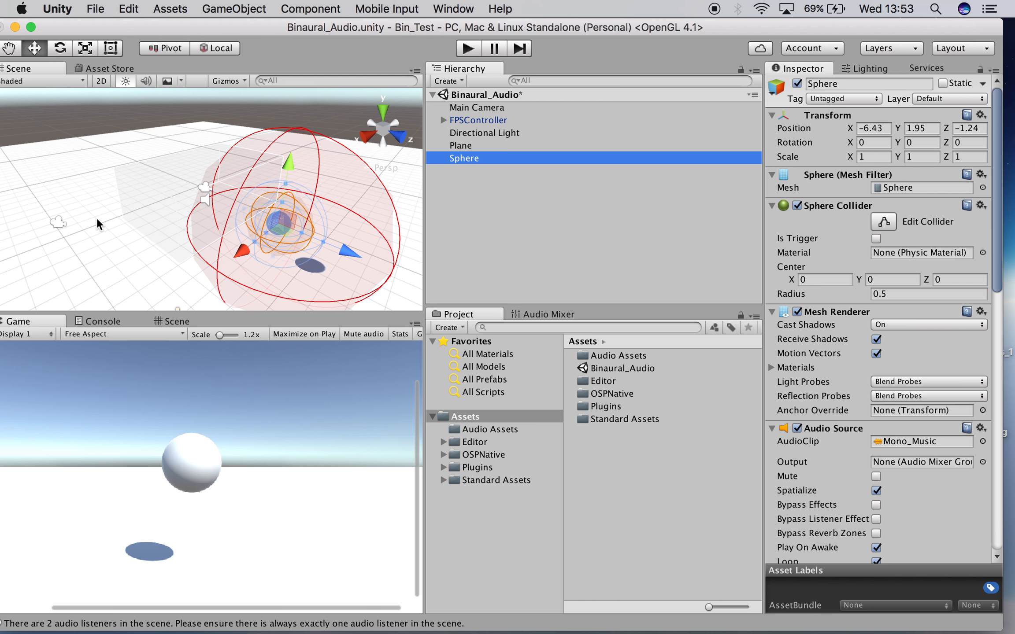
# - Open the project's Audio settings and check which Spatializer Plugin is selected
pyautogui.click(128, 9)
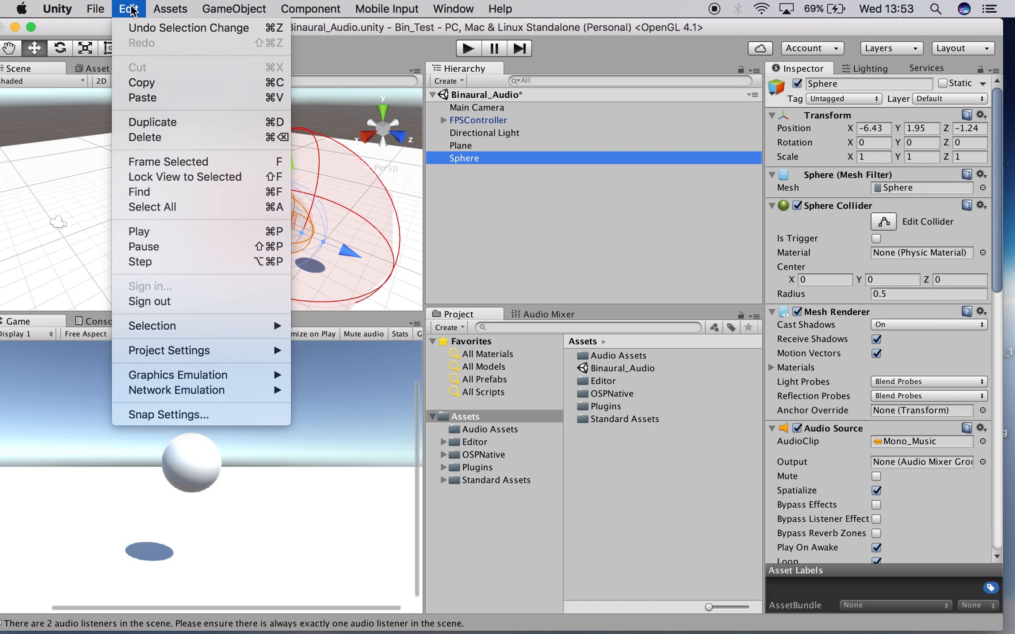
pyautogui.moveTo(199, 350)
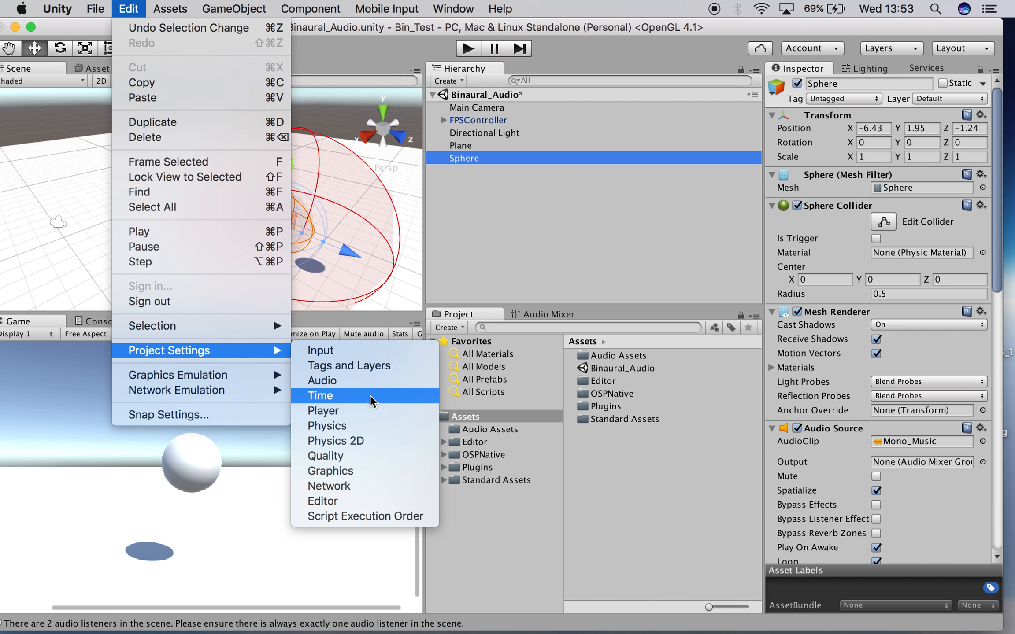
pyautogui.click(854, 361)
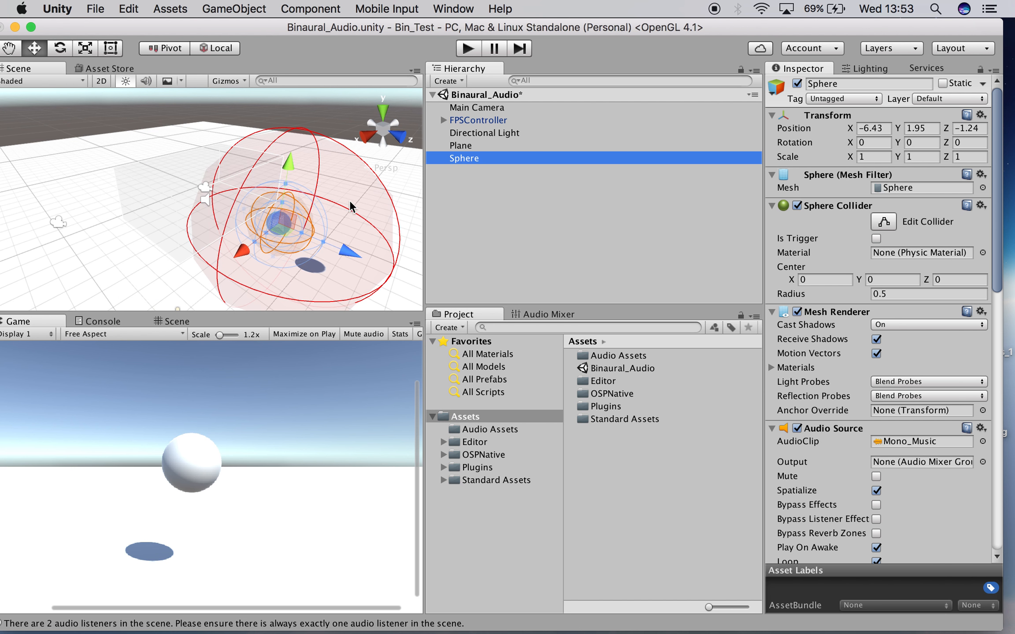
pyautogui.click(129, 10)
pyautogui.moveTo(199, 350)
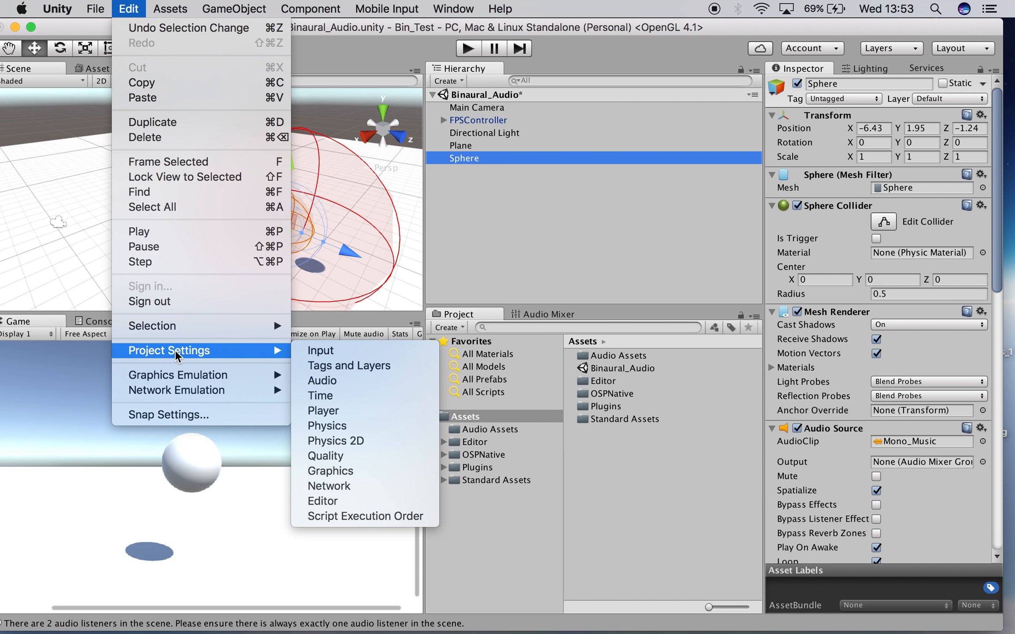
pyautogui.click(317, 378)
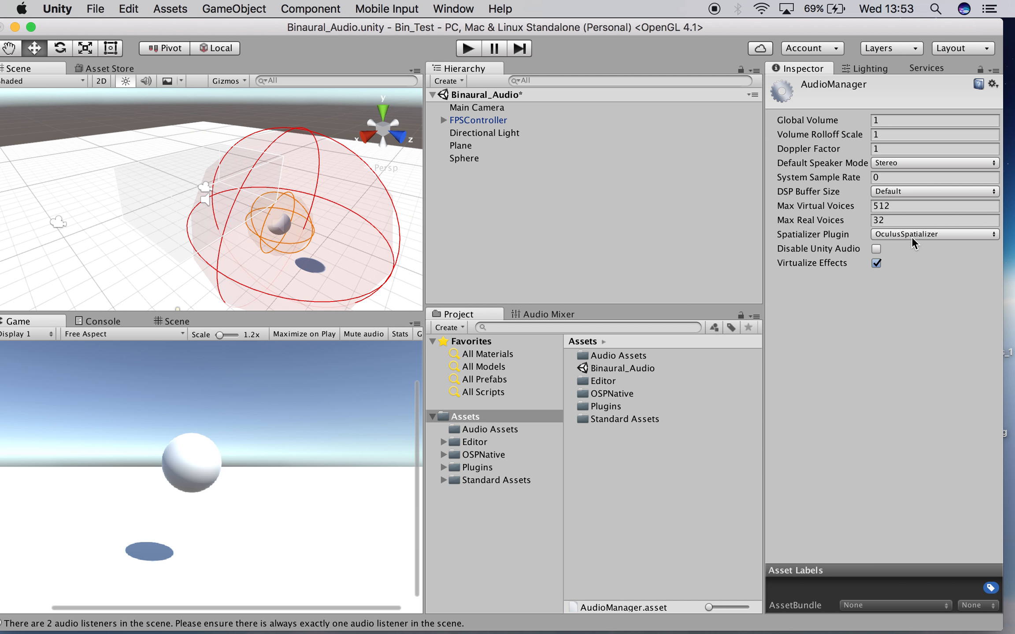
# - Inspect the Main Camera's Audio Listener and the FPSController's first-person settings, including Use Head Bob
pyautogui.click(464, 106)
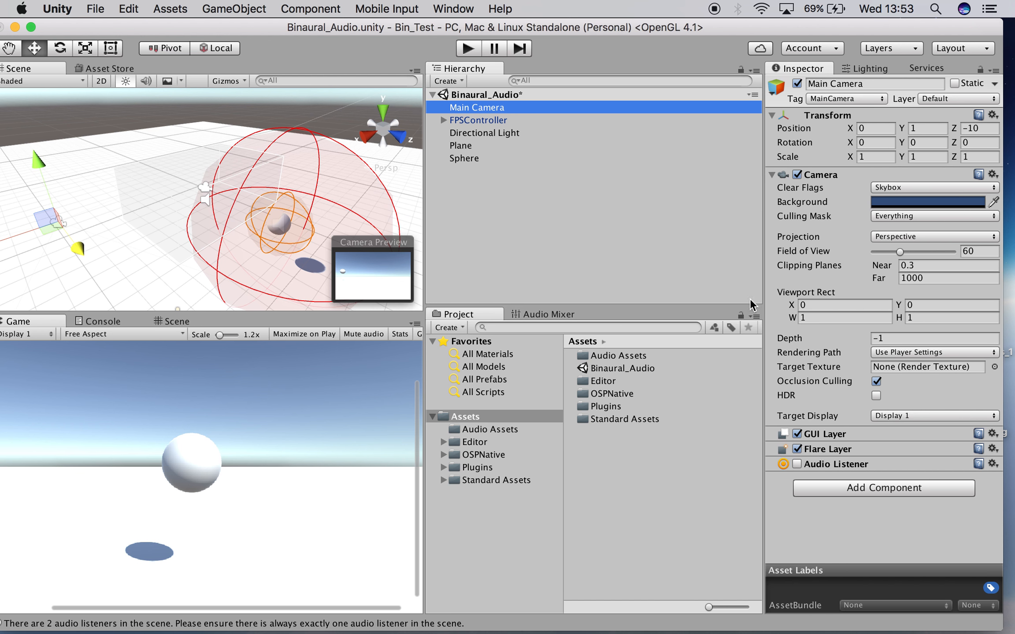
pyautogui.click(470, 120)
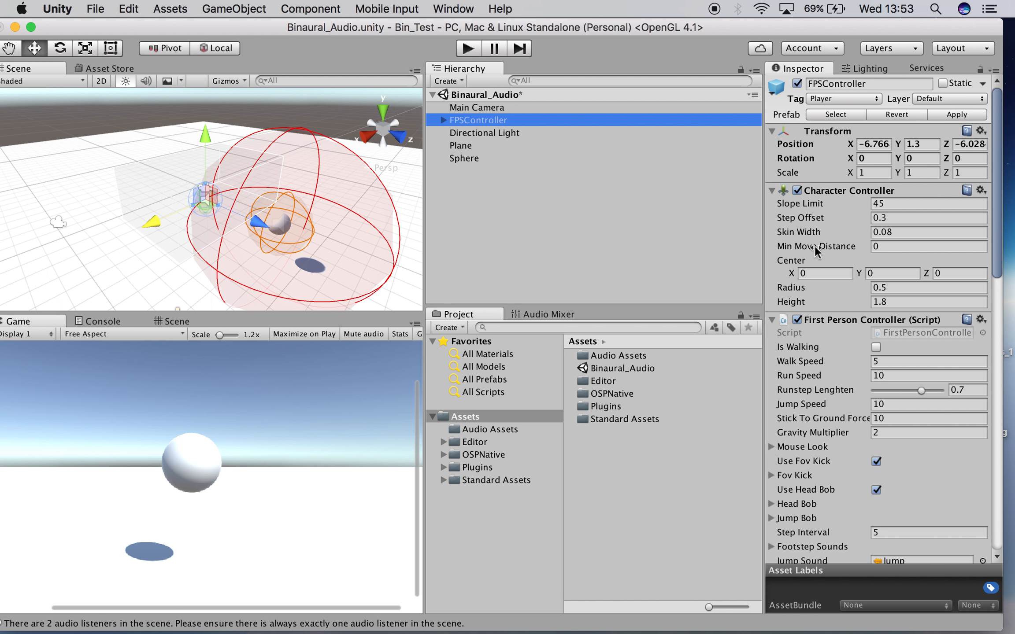
pyautogui.click(876, 489)
# - Review the Sphere's Audio Source, 3D sound and ONSP Audio Source settings, and shift the editor window fully into view
pyautogui.click(459, 159)
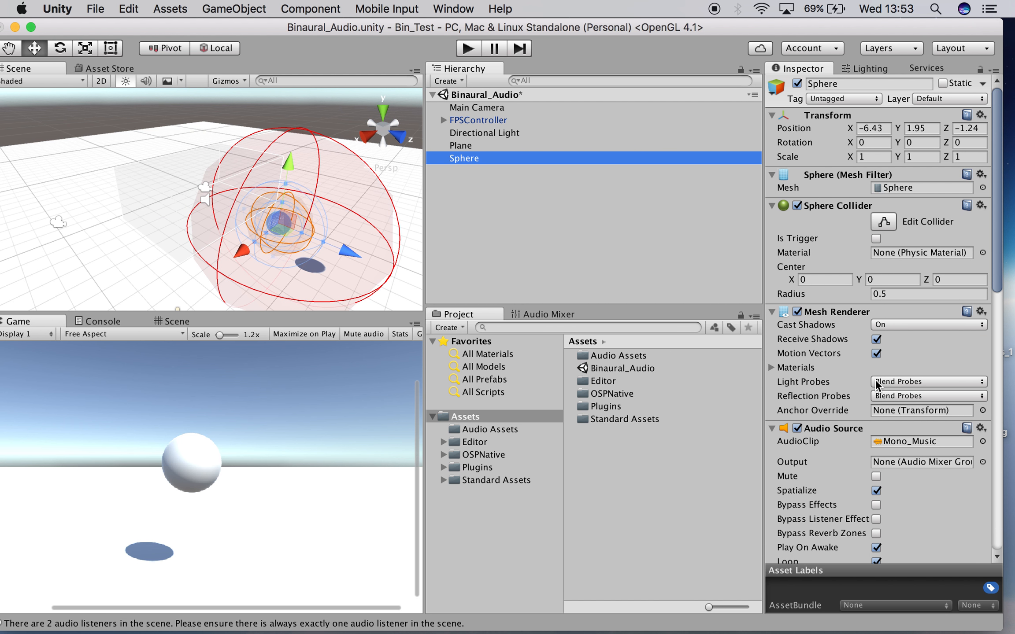
pyautogui.scroll(-5, 854, 449)
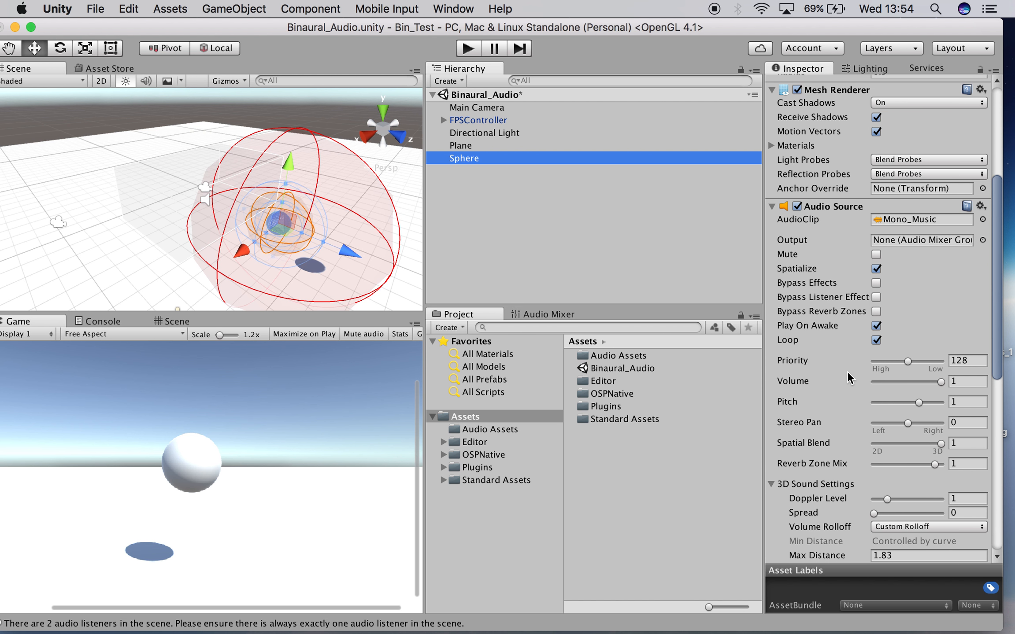
pyautogui.scroll(-2, 855, 410)
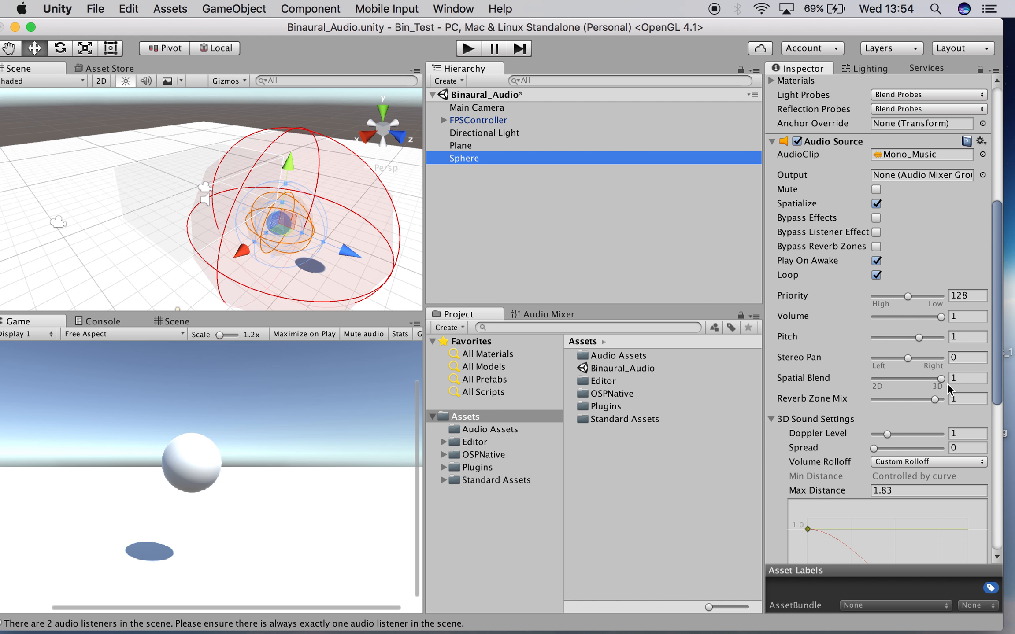
pyautogui.scroll(-4, 890, 432)
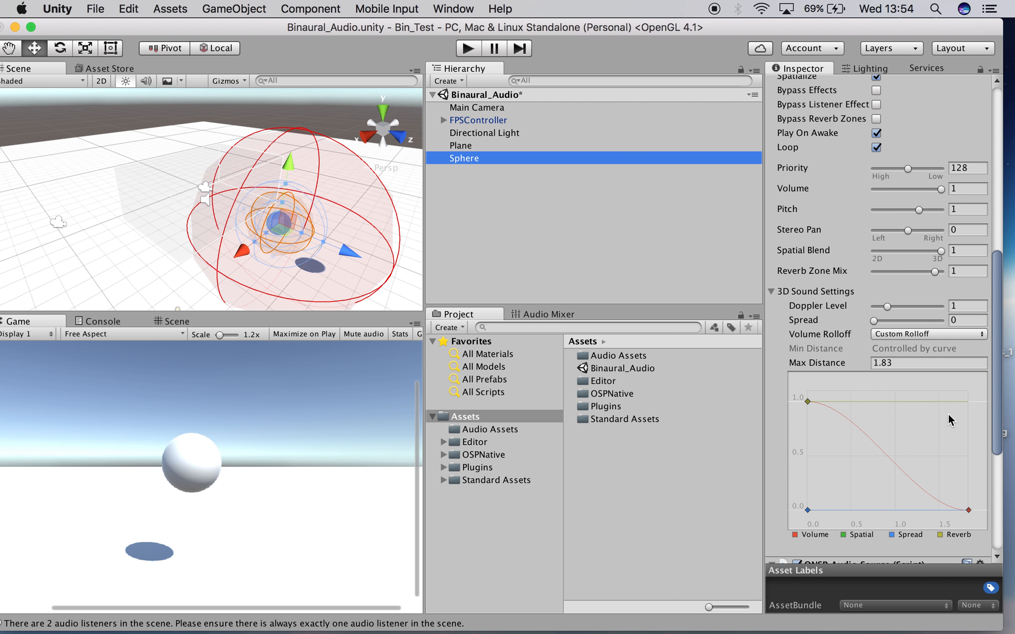
pyautogui.scroll(-7, 948, 414)
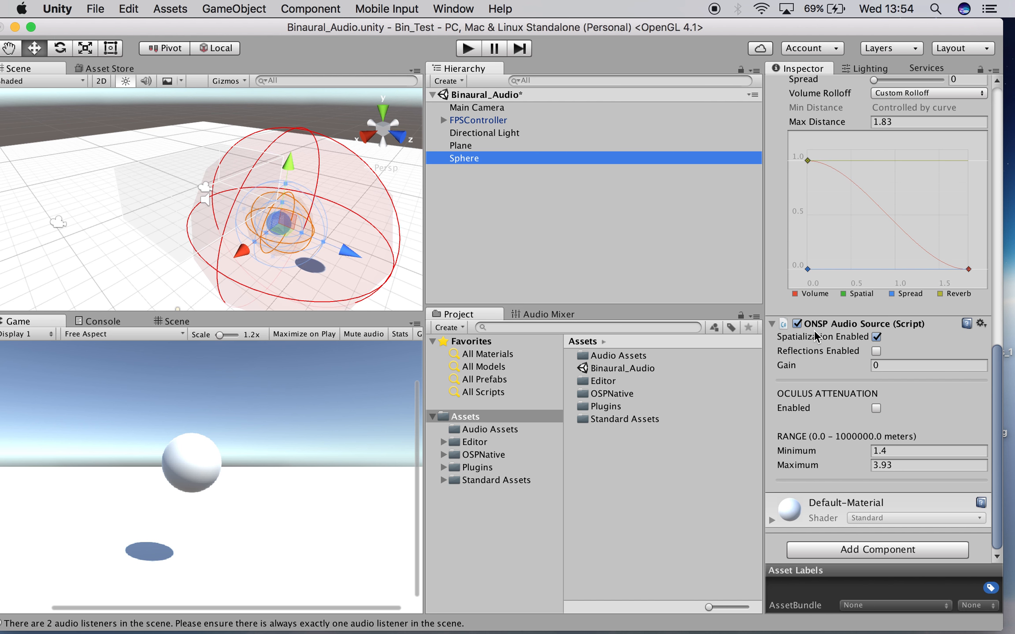
pyautogui.scroll(10, 814, 330)
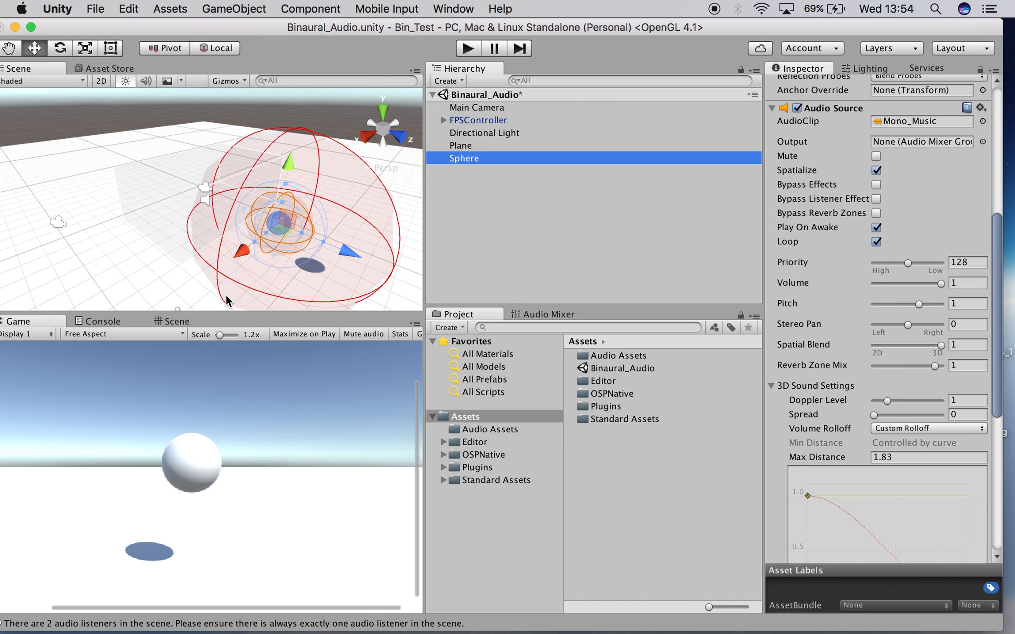
pyautogui.moveTo(197, 35); pyautogui.dragTo(215, 26)
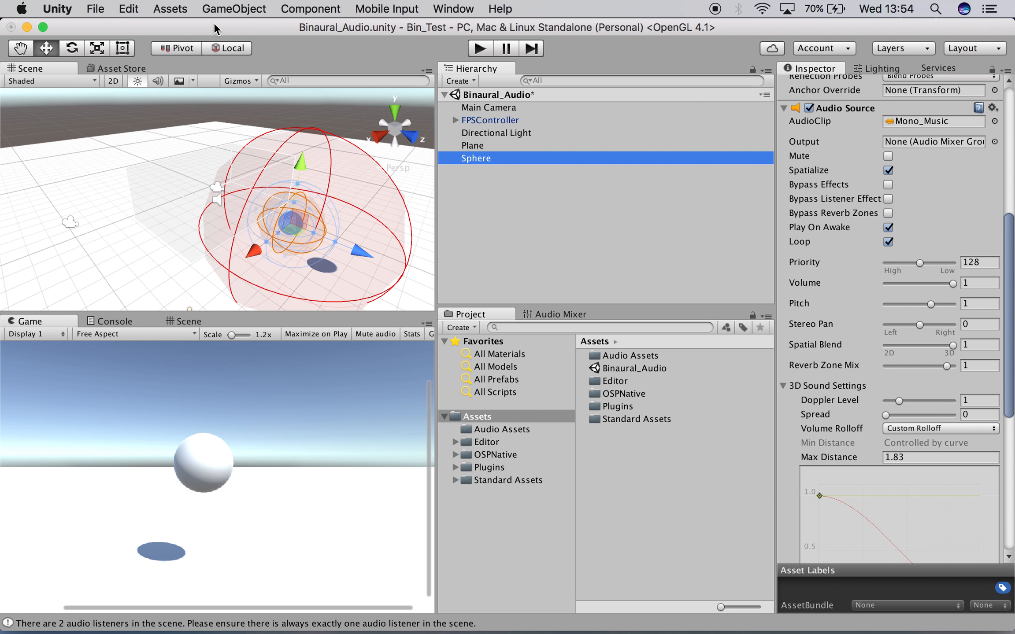